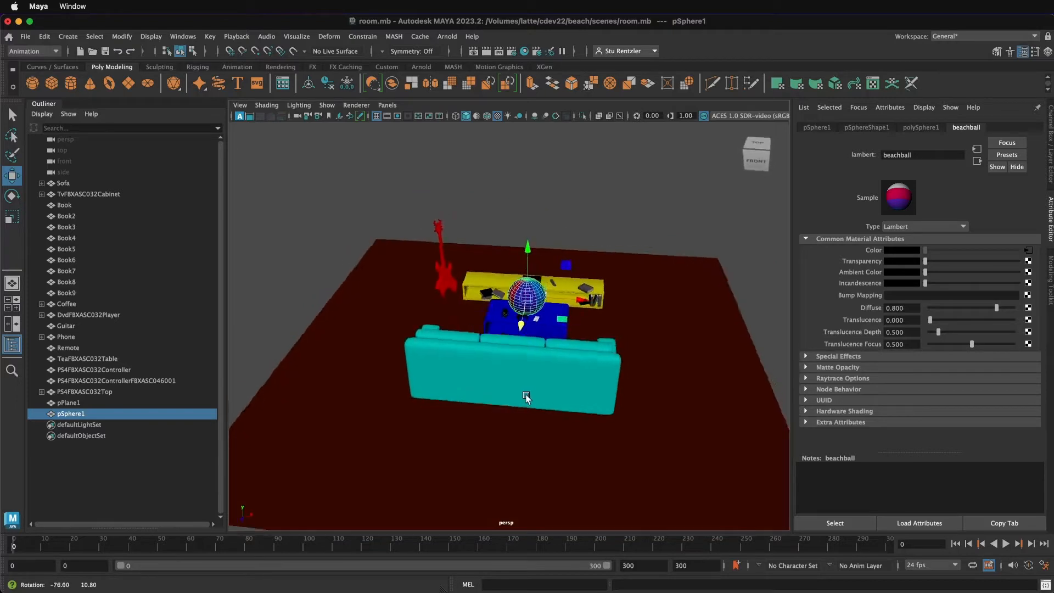
pyautogui.moveTo(268, 185); pyautogui.dragTo(791, 509)
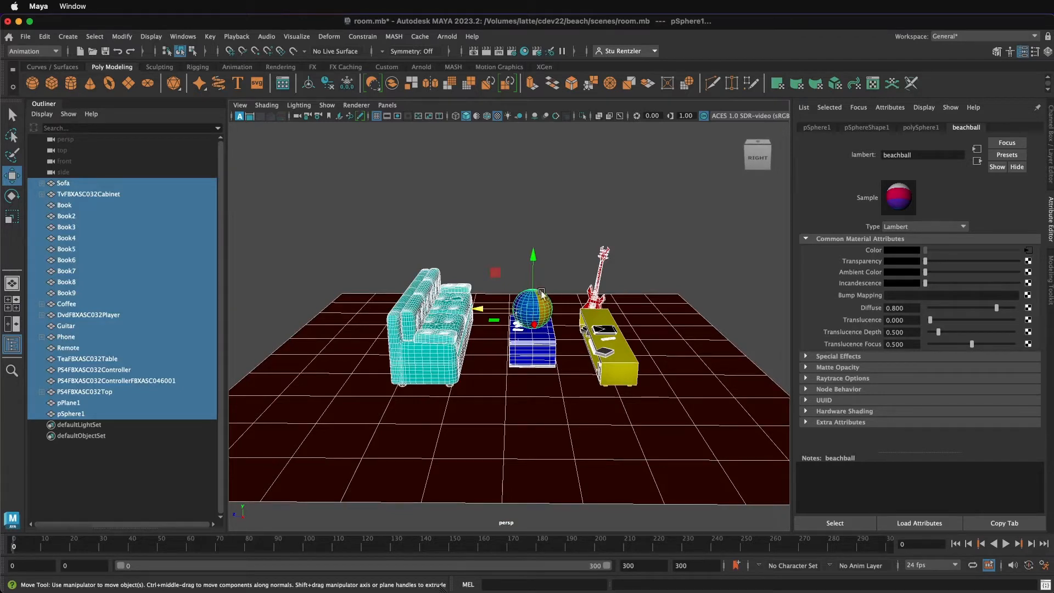
pyautogui.click(560, 270)
pyautogui.scroll(5, 544, 296)
pyautogui.scroll(3, 546, 298)
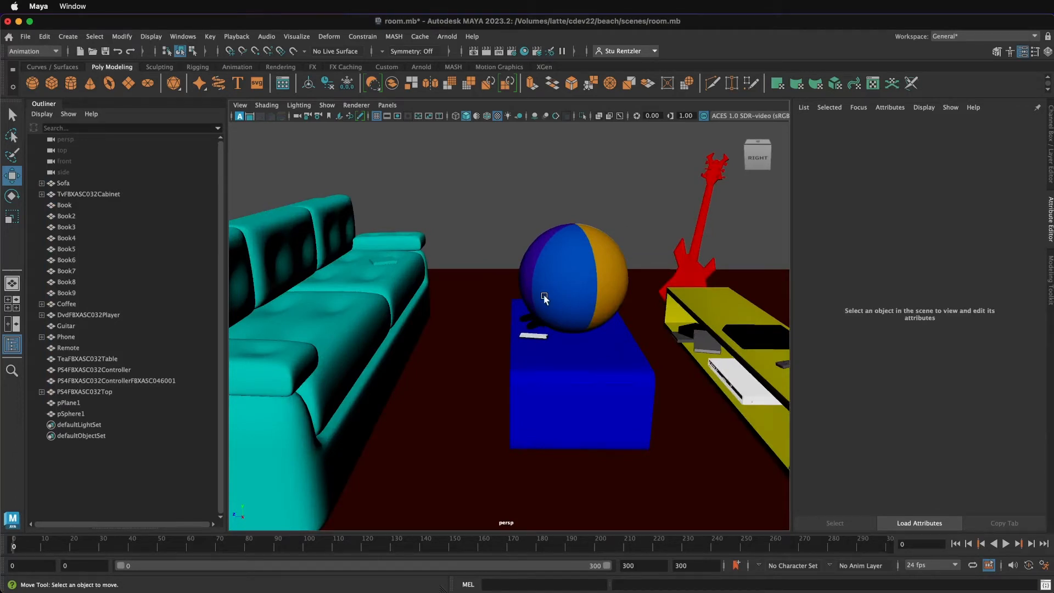
pyautogui.scroll(-8, 545, 298)
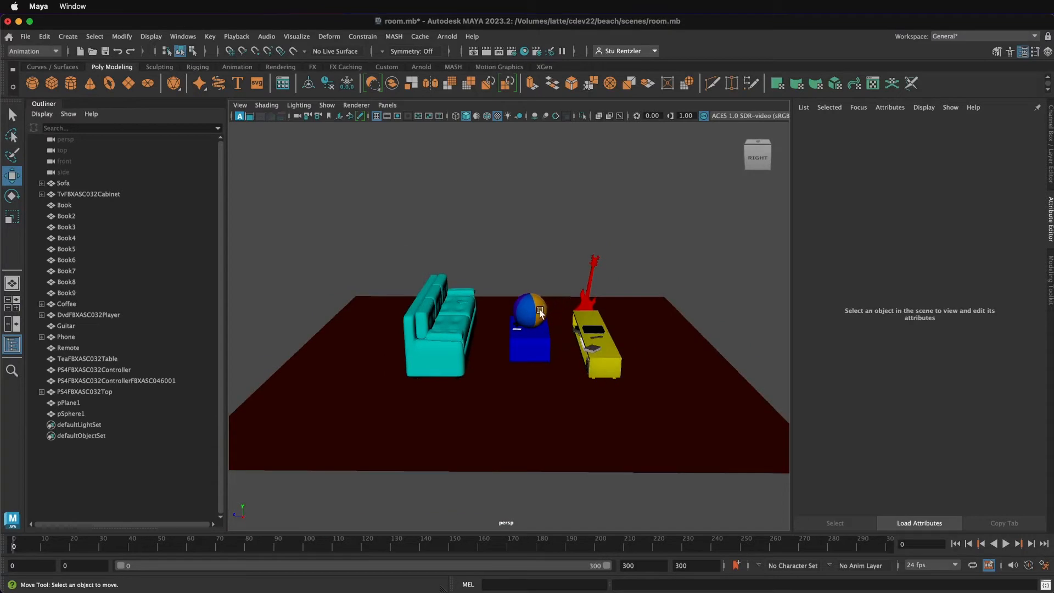
pyautogui.keyDown('alt'); pyautogui.moveTo(541, 312); pyautogui.dragTo(367, 257); pyautogui.keyUp('alt')
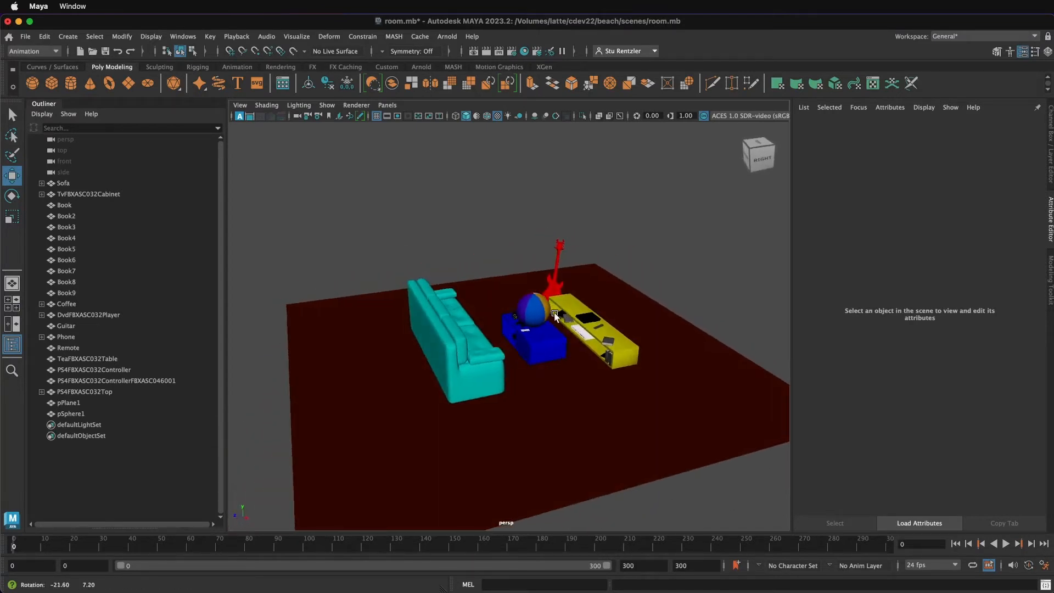
pyautogui.moveTo(285, 237); pyautogui.dragTo(783, 486)
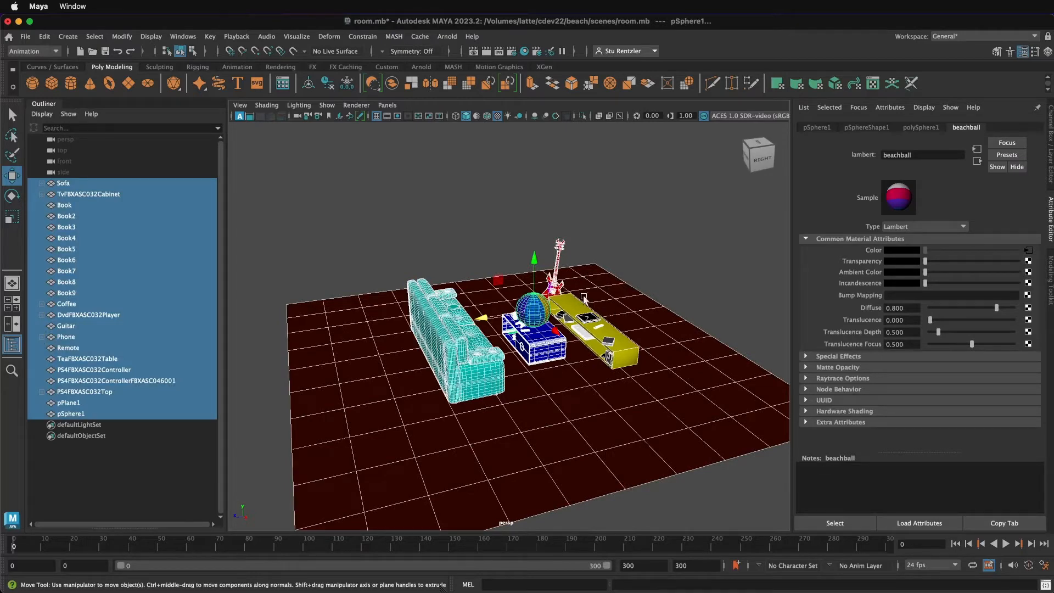
pyautogui.scroll(5, 600, 298)
pyautogui.scroll(3, 600, 299)
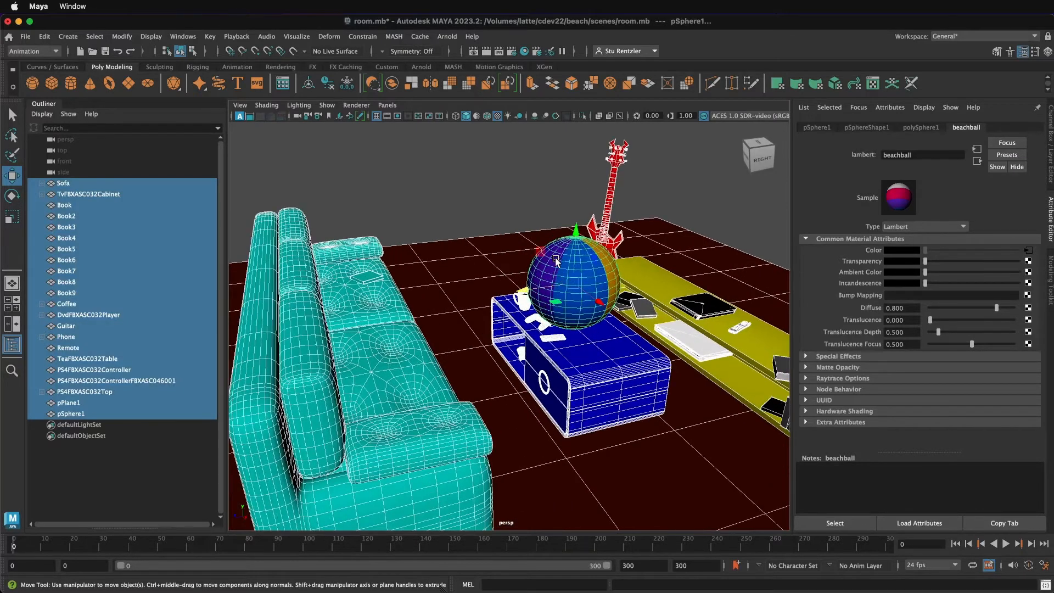
# - Select only the beach ball on the coffee table and open the export settings for the selection
pyautogui.click(559, 273)
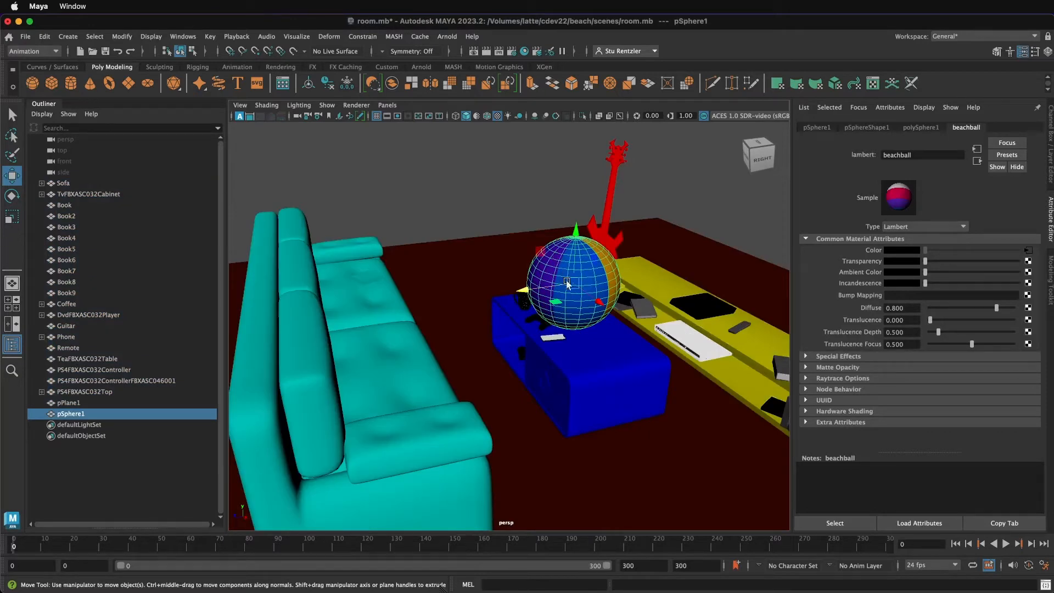
pyautogui.scroll(5, 566, 278)
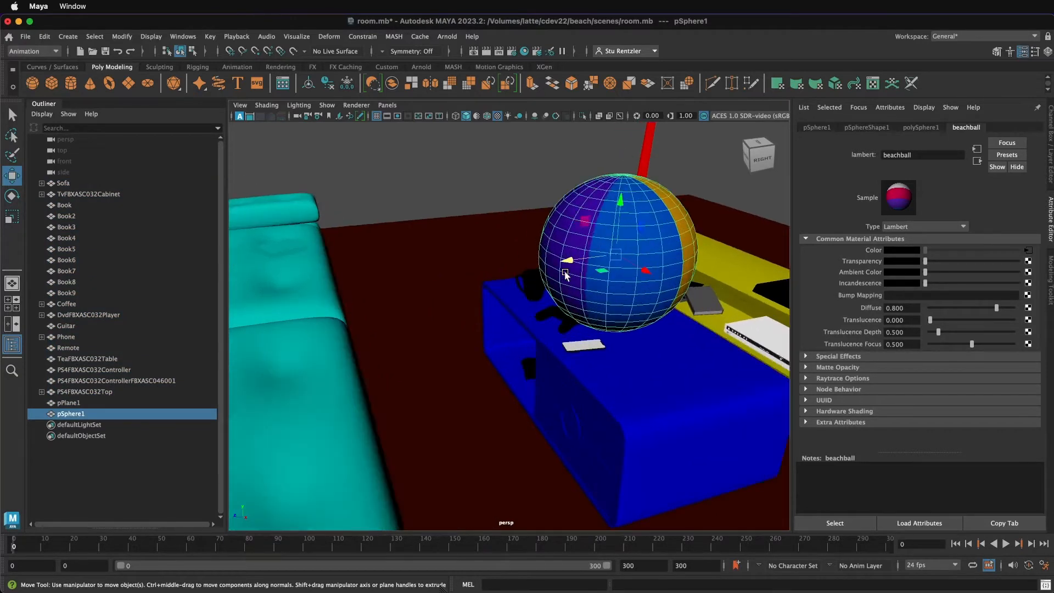
pyautogui.keyDown('alt'); pyautogui.moveTo(658, 262); pyautogui.dragTo(623, 268); pyautogui.keyUp('alt')
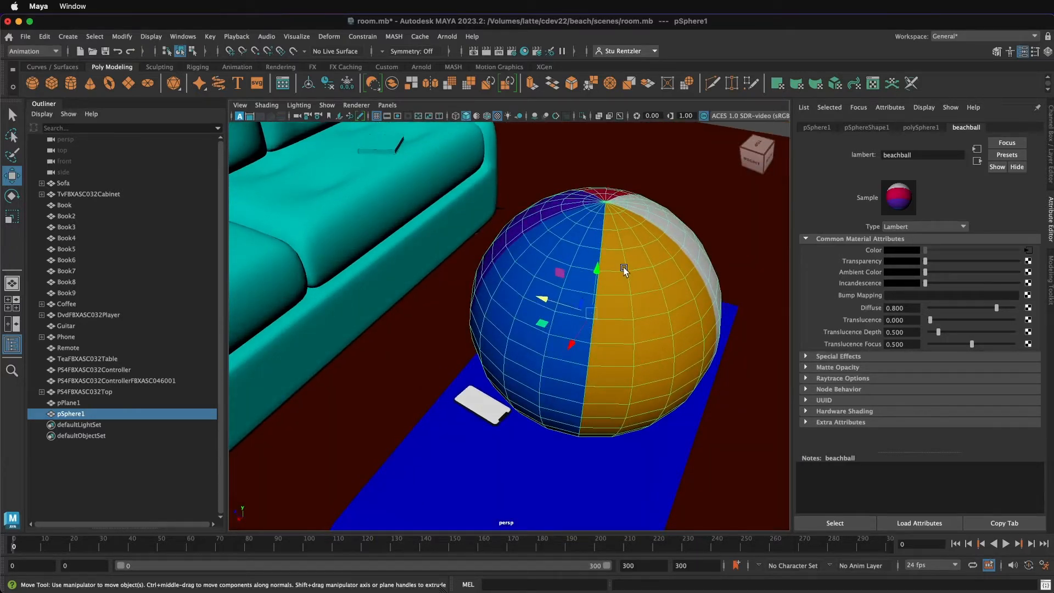
pyautogui.click(25, 37)
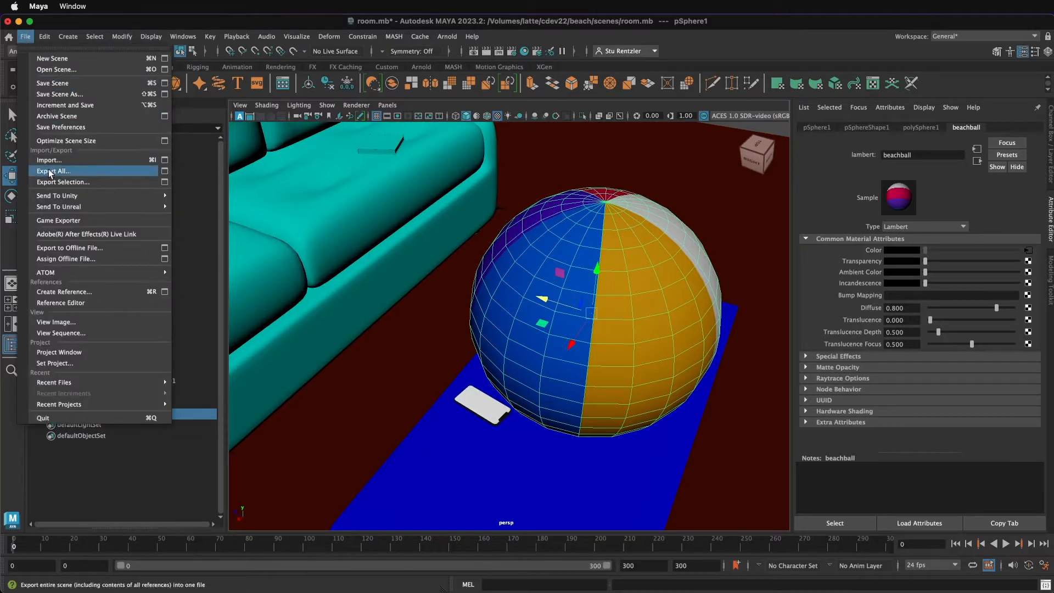
pyautogui.click(59, 182)
# - Review the FBX file-type options through Embed Media and export the selected ball as beachball
pyautogui.scroll(5, 662, 298)
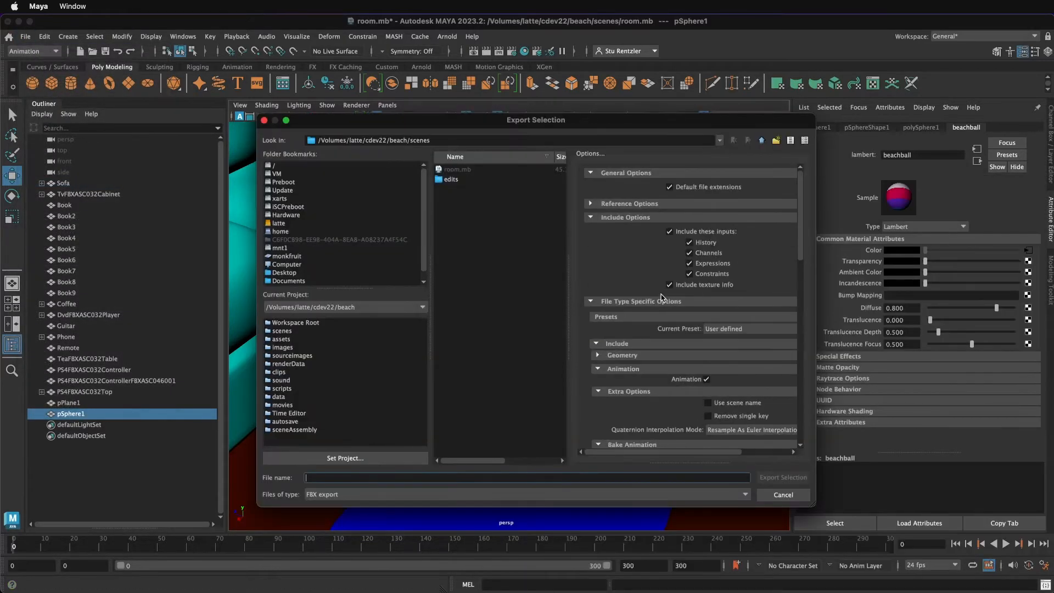
pyautogui.click(591, 218)
pyautogui.click(591, 232)
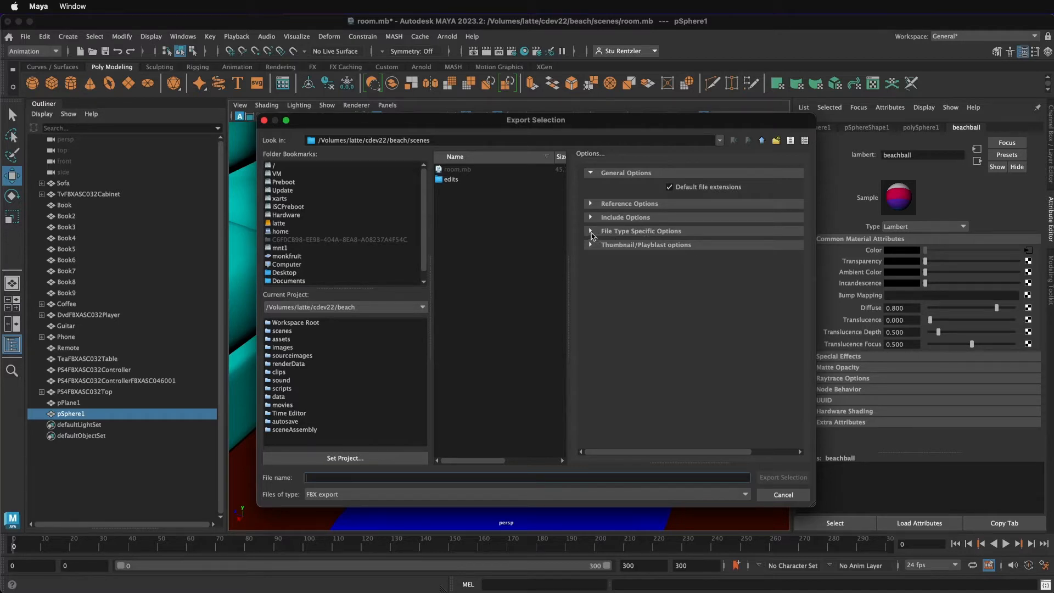
pyautogui.click(592, 232)
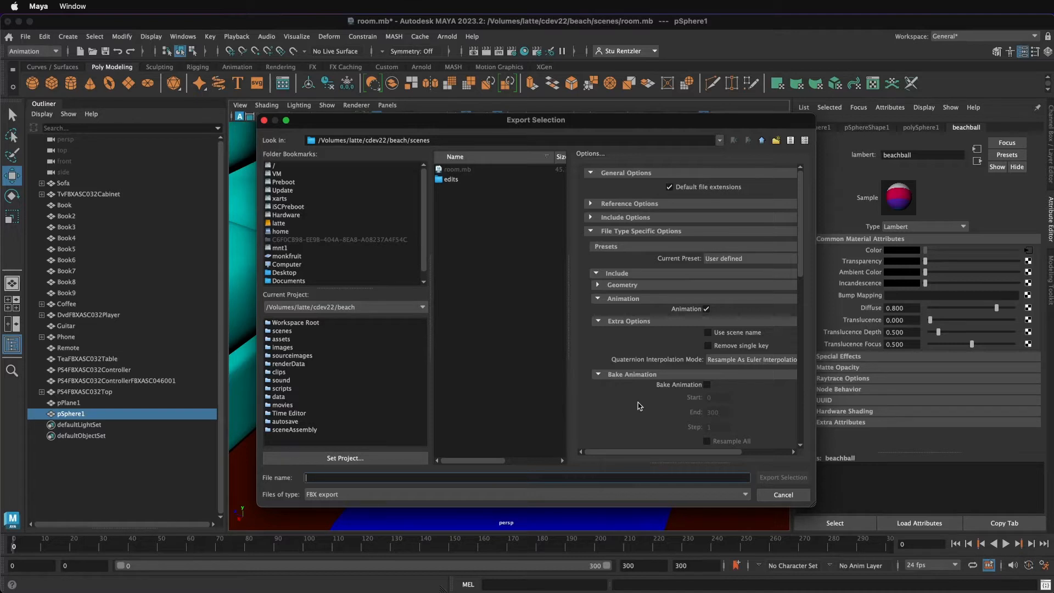
pyautogui.scroll(-5, 640, 406)
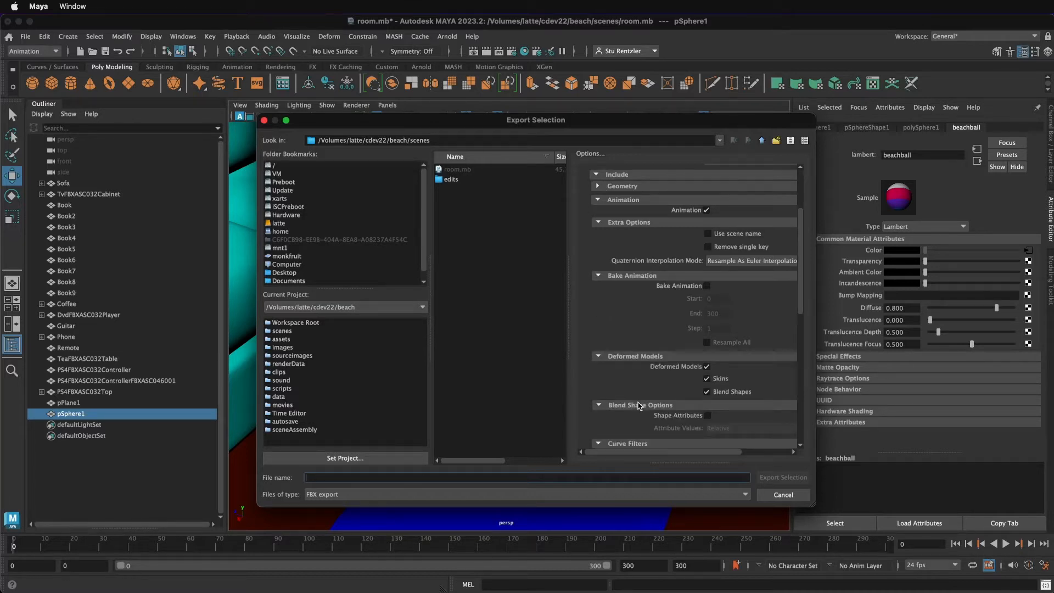
pyautogui.scroll(-8, 640, 406)
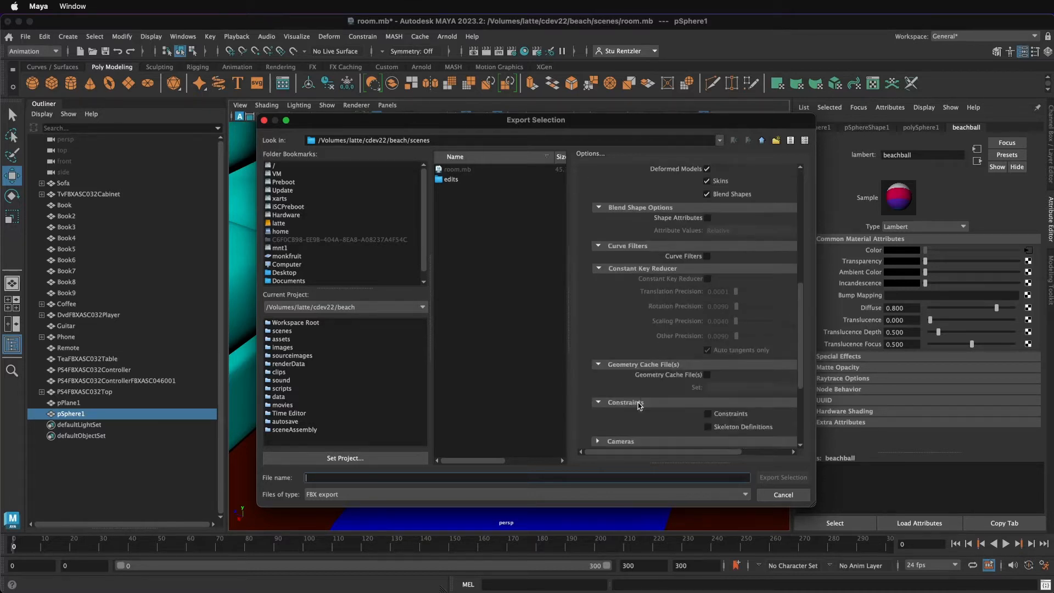
pyautogui.scroll(-5, 640, 406)
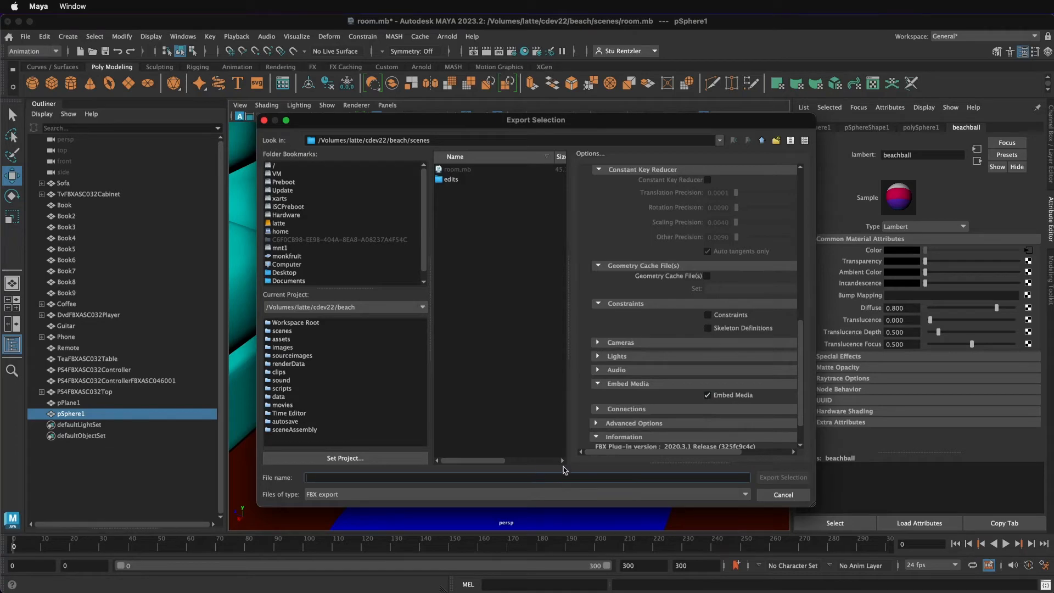
pyautogui.write('beachball')
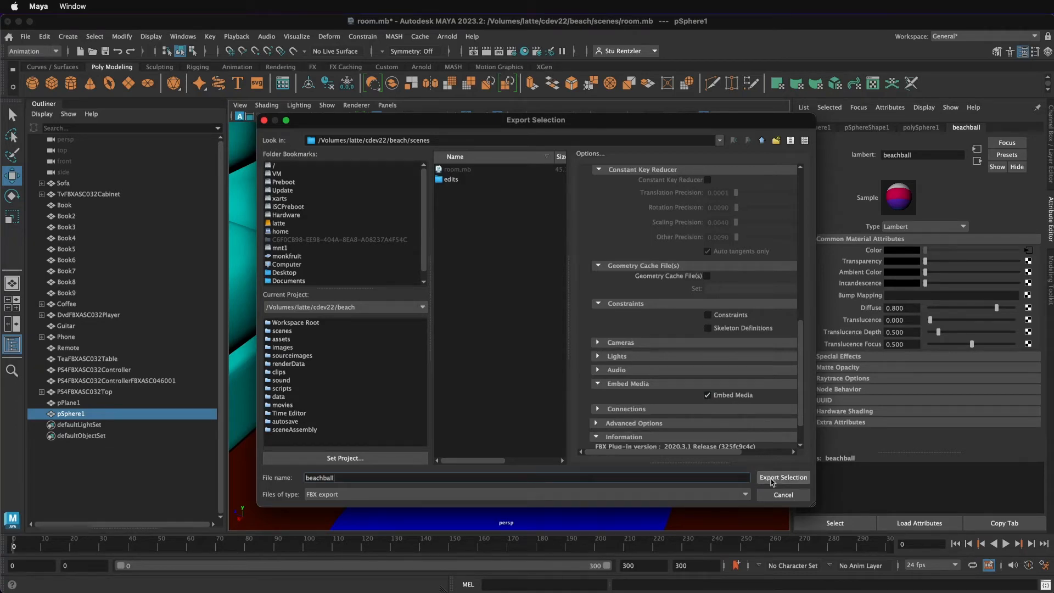
pyautogui.click(771, 478)
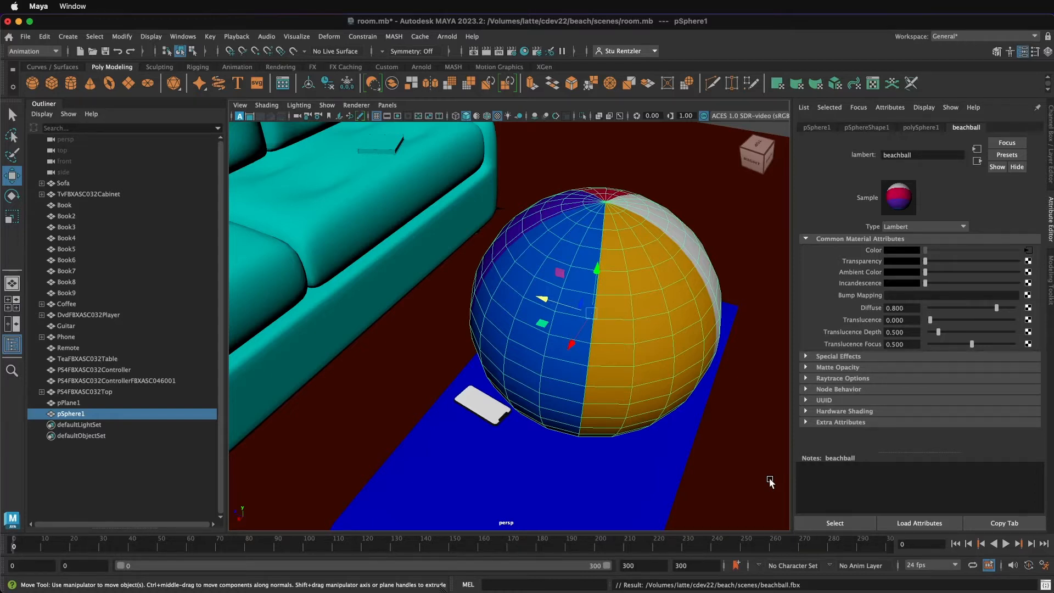
# - Select every object in the room, including the floor plane, except the beach ball
pyautogui.scroll(-10, 542, 384)
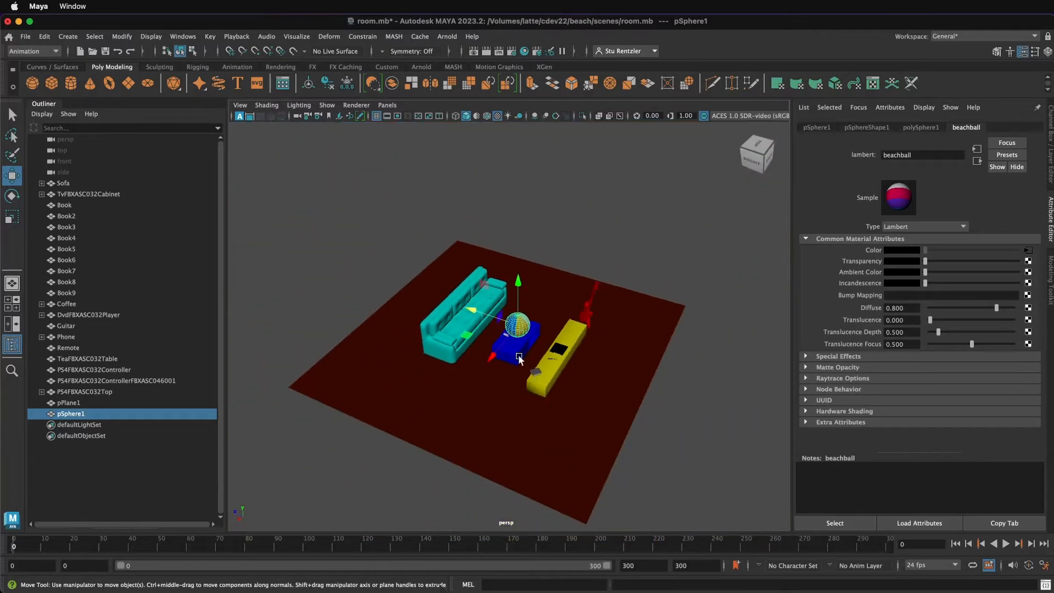
pyautogui.moveTo(311, 235); pyautogui.dragTo(681, 503)
pyautogui.scroll(5, 604, 428)
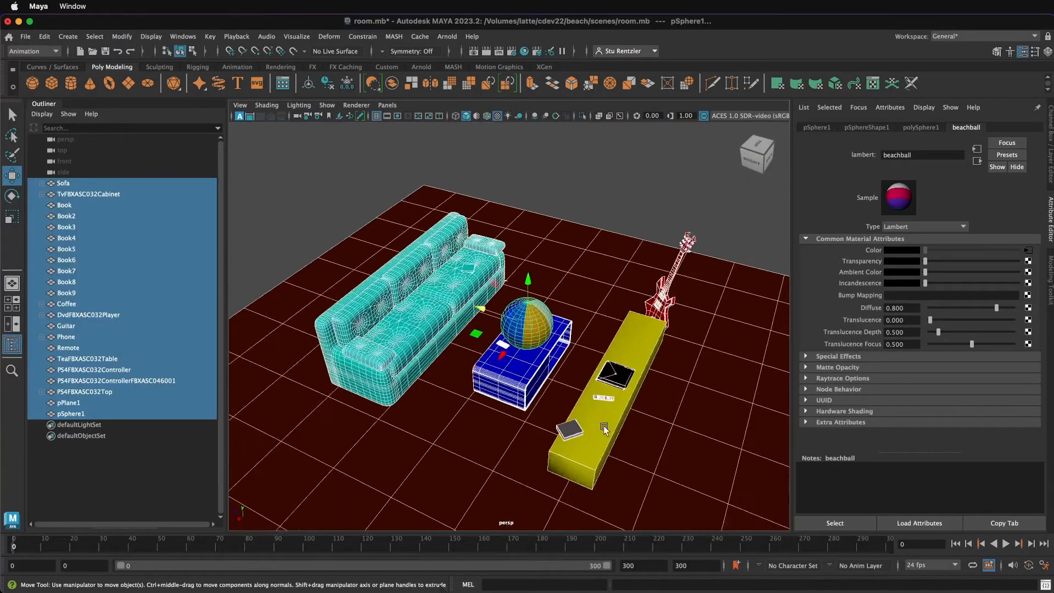
pyautogui.scroll(5, 582, 363)
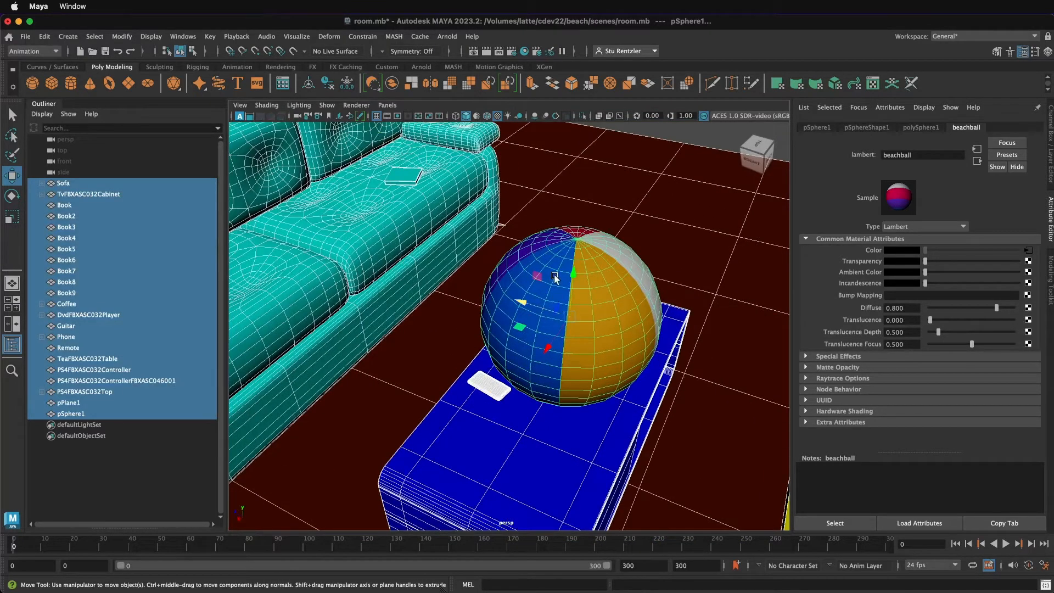
pyautogui.keyDown('ctrl'); pyautogui.click(538, 259); pyautogui.keyUp('ctrl')
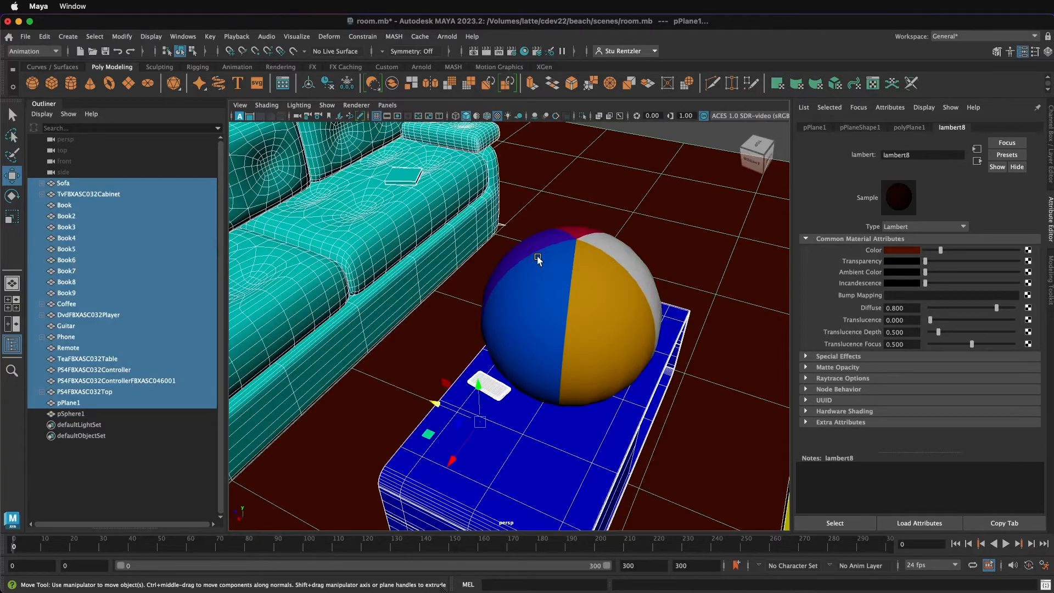
pyautogui.scroll(-8, 519, 259)
pyautogui.scroll(4, 516, 258)
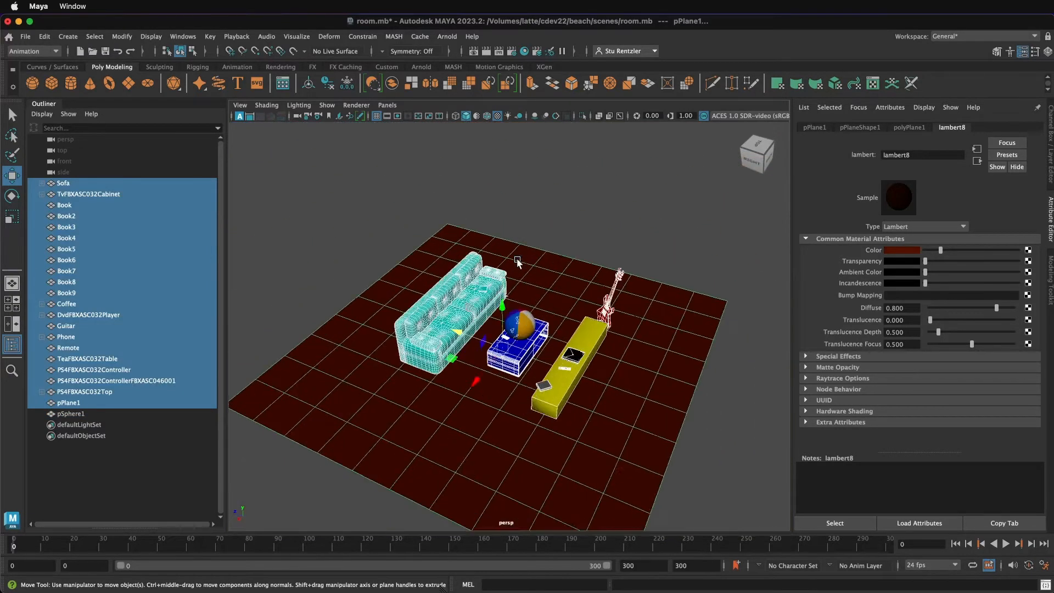
# - Export the selected room objects as an FBX file named room, checking the Embed Media option
pyautogui.click(26, 36)
pyautogui.click(75, 183)
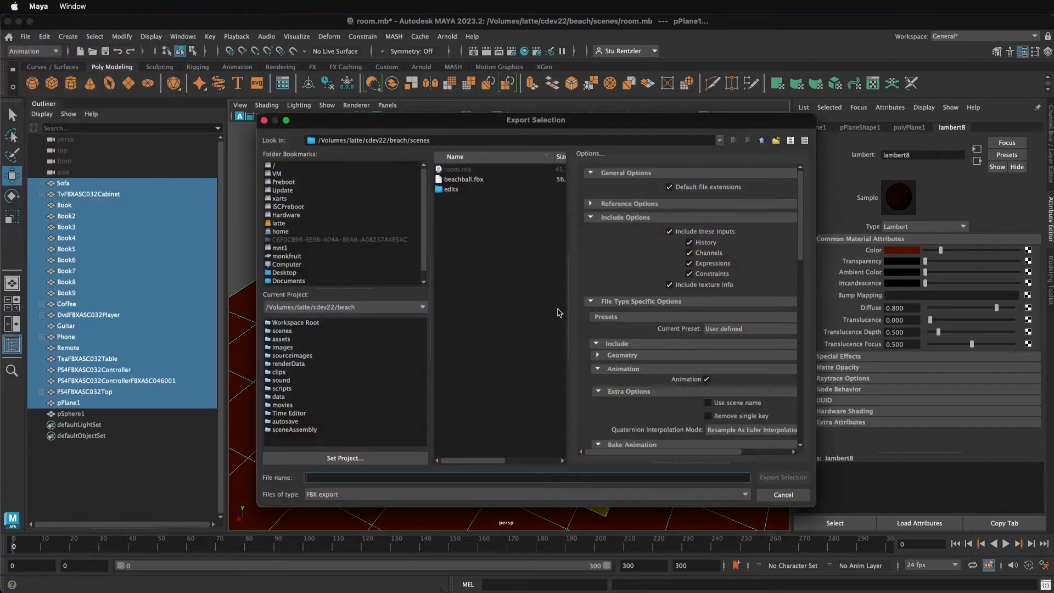
pyautogui.scroll(-10, 703, 374)
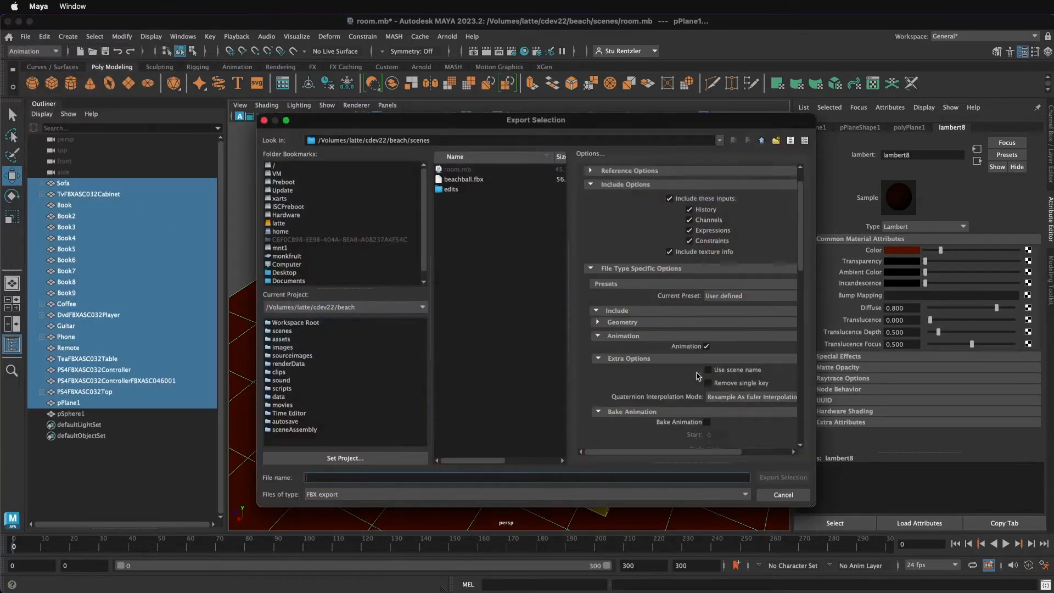
pyautogui.scroll(-6, 696, 375)
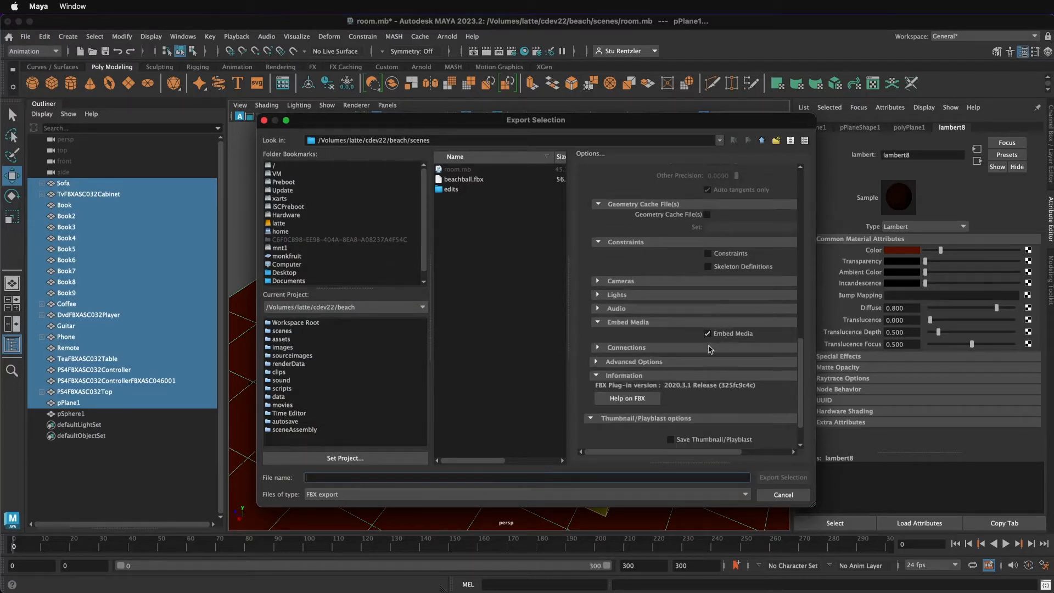
pyautogui.click(384, 481)
pyautogui.write('room')
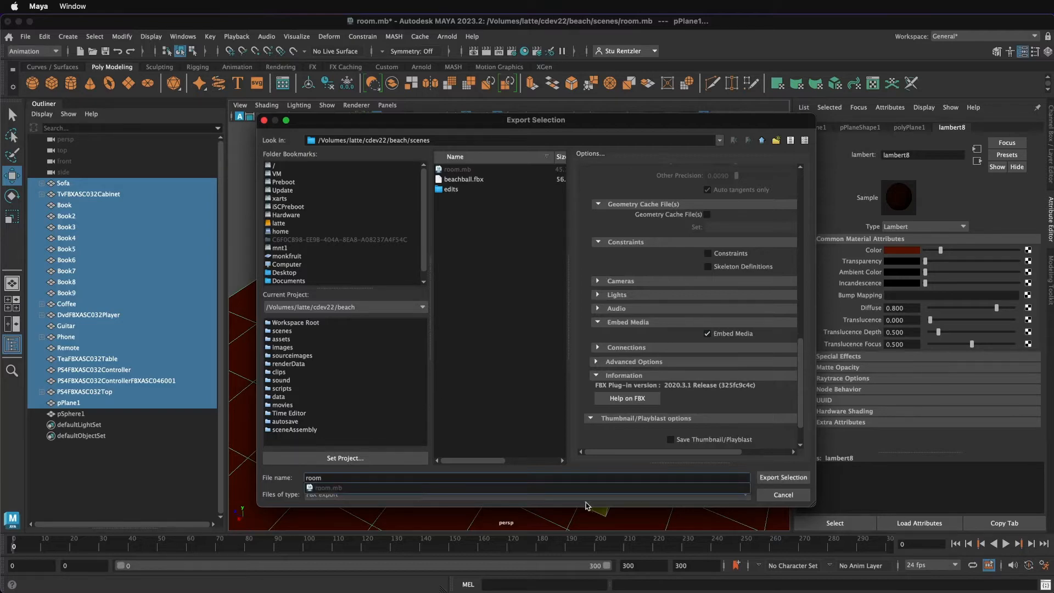
pyautogui.click(777, 480)
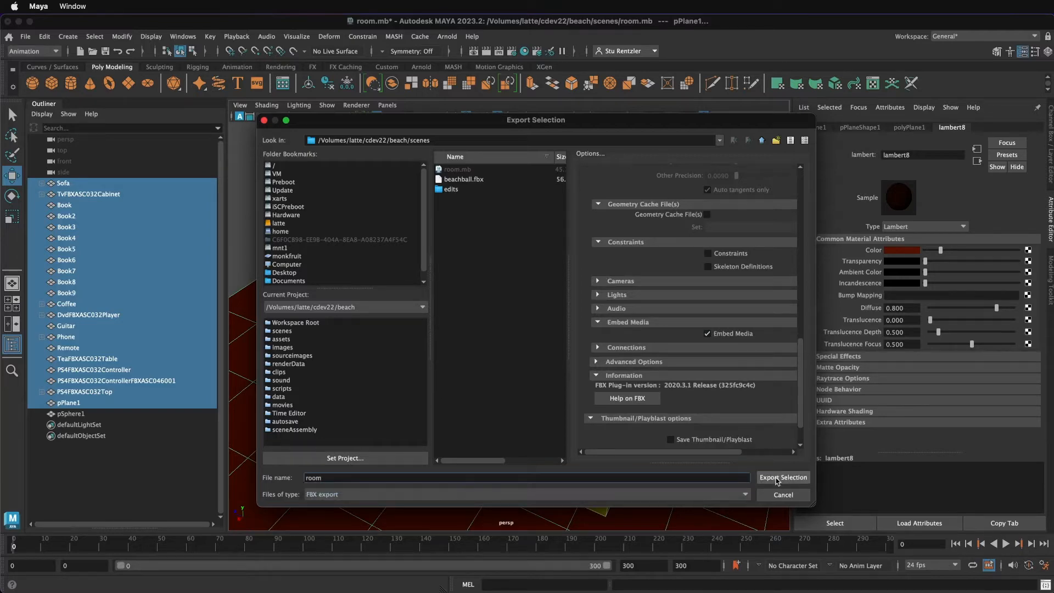
pyautogui.click(777, 479)
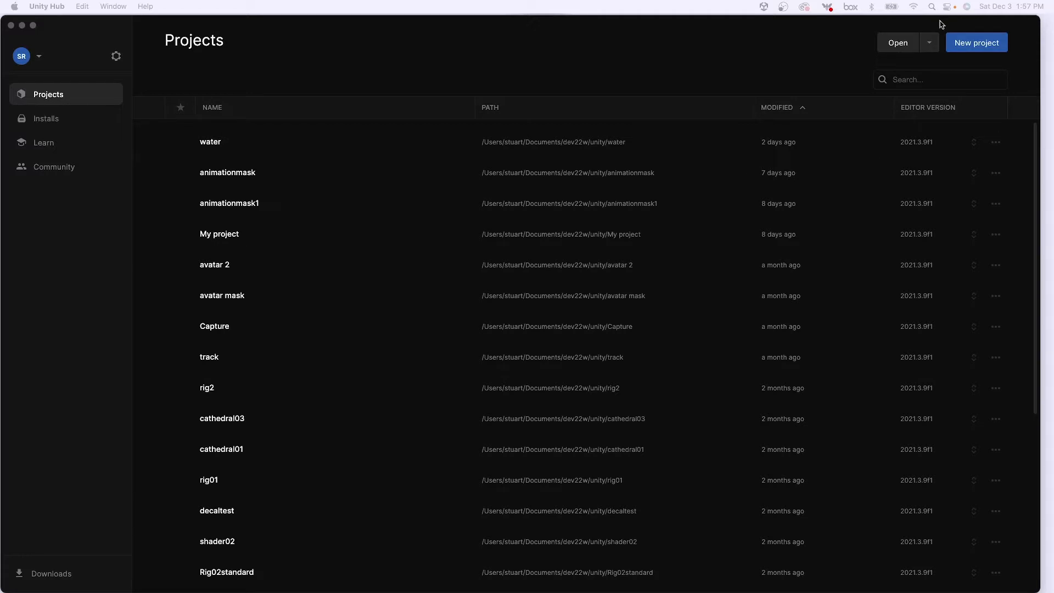
# - Create a new Unity project named beachball from the 3D (URP) template
pyautogui.click(964, 47)
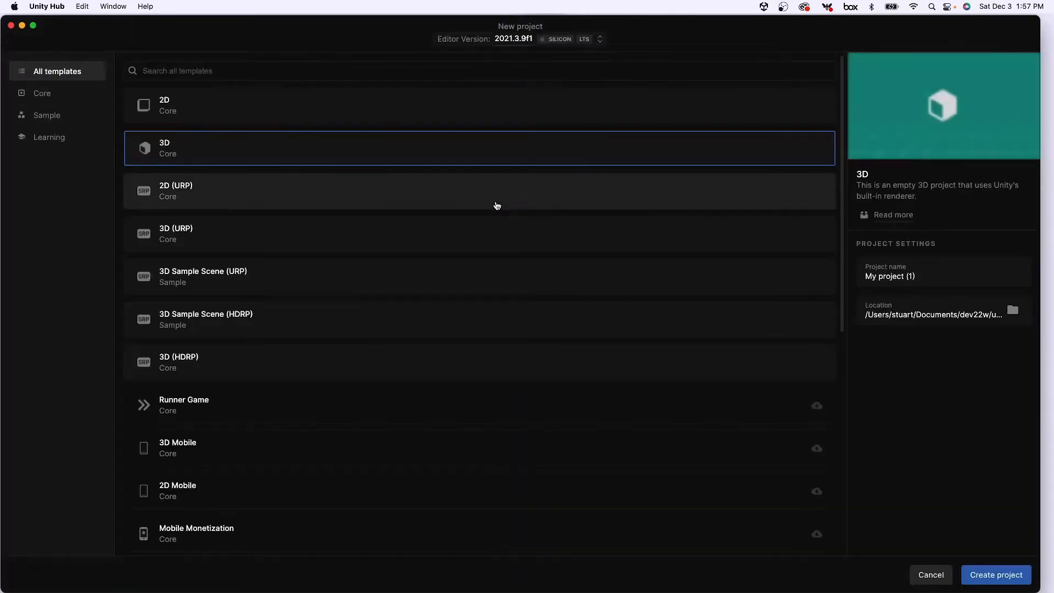
pyautogui.scroll(-7, 201, 311)
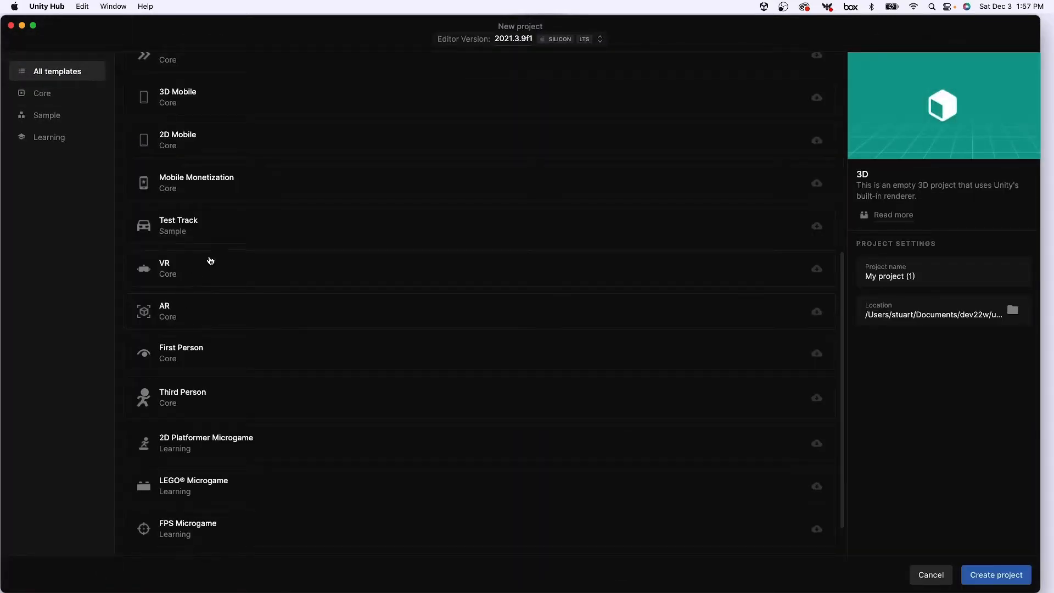
pyautogui.scroll(8, 220, 269)
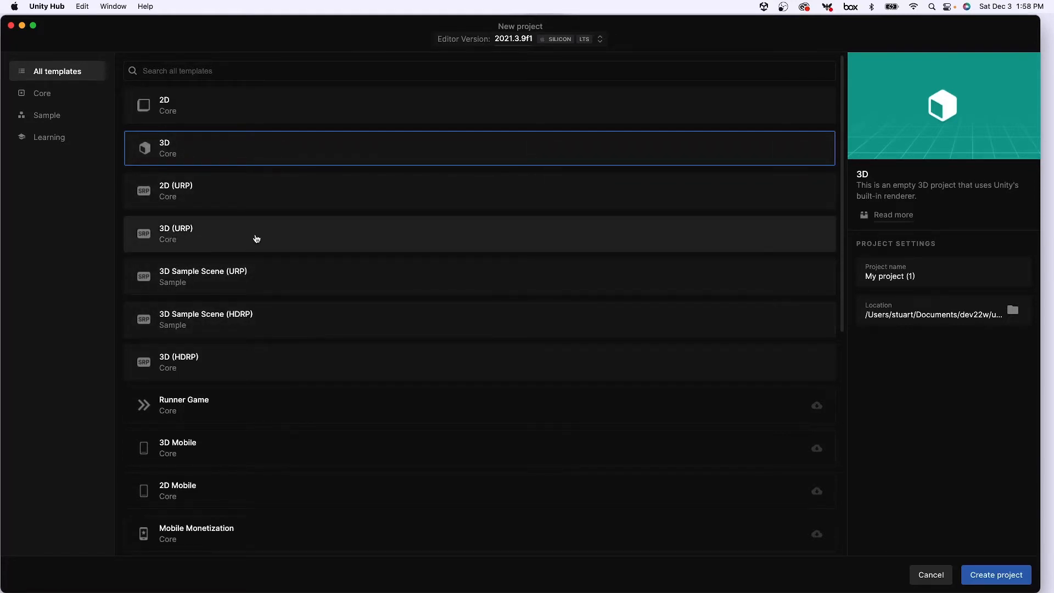
pyautogui.click(257, 238)
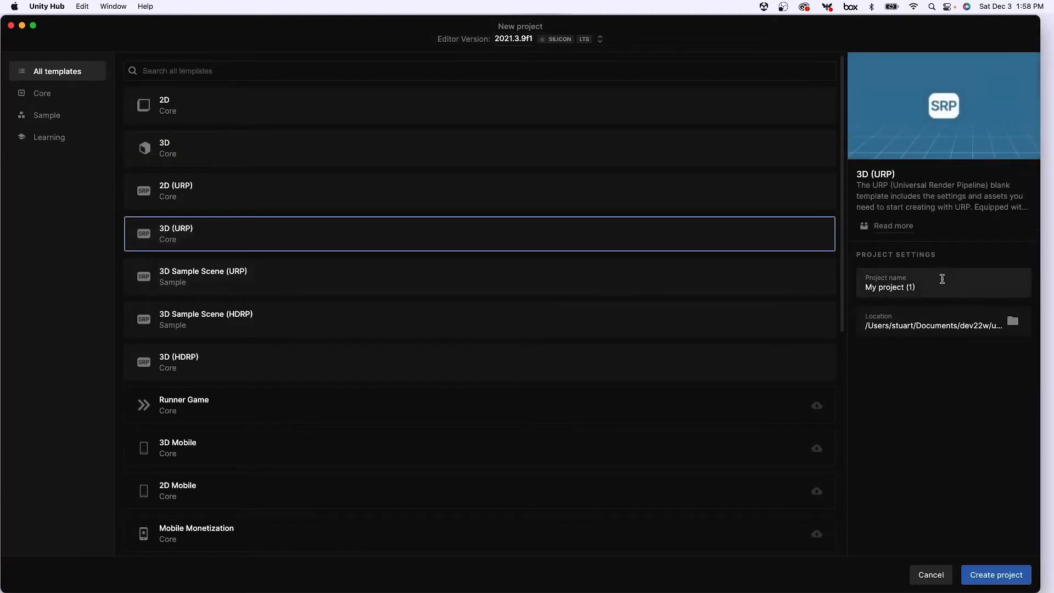
pyautogui.click(931, 285)
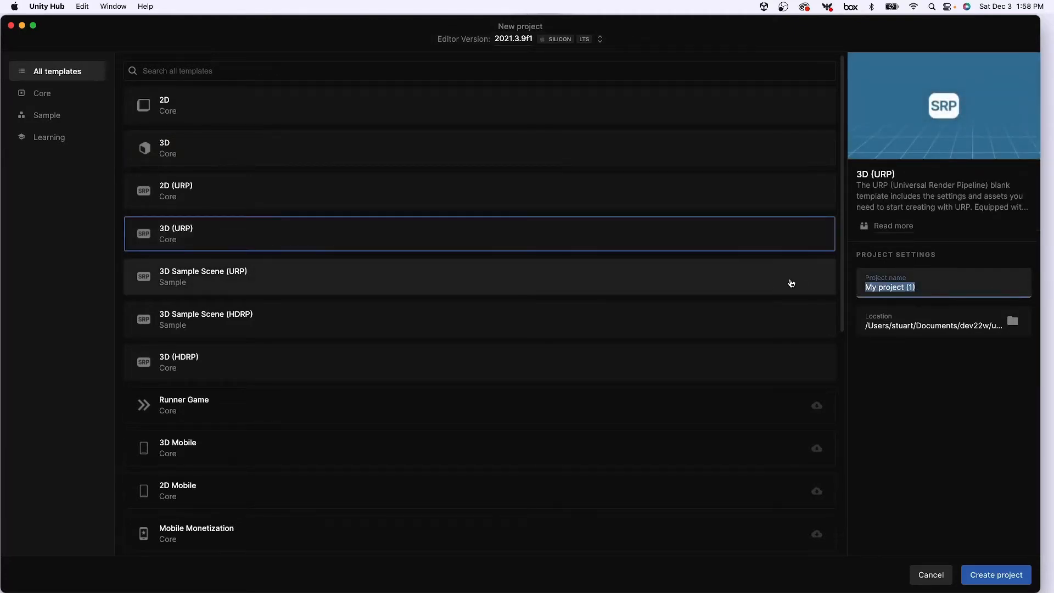
pyautogui.write('beachball')
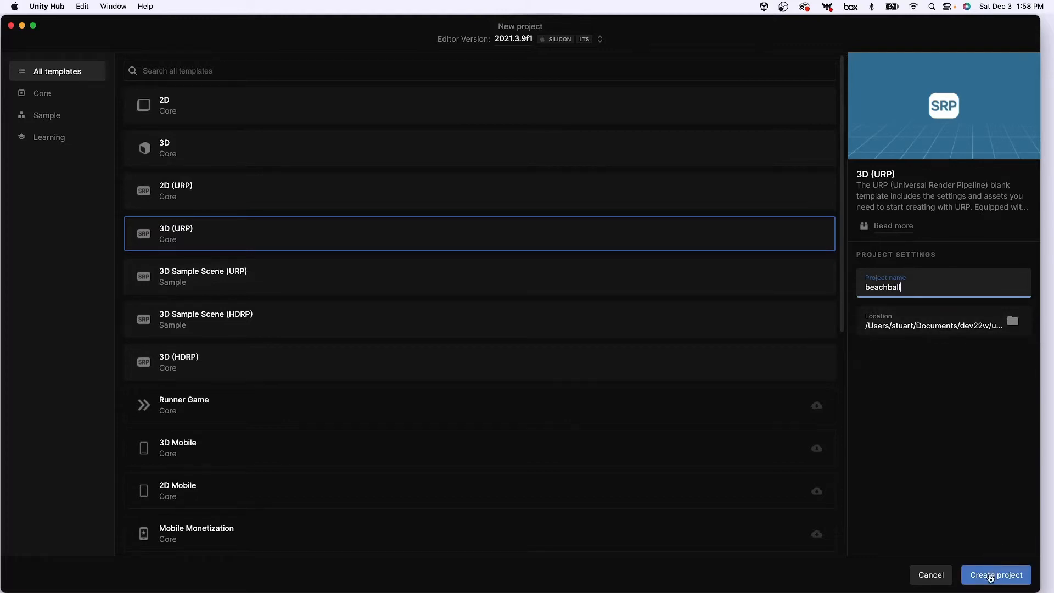
pyautogui.click(990, 577)
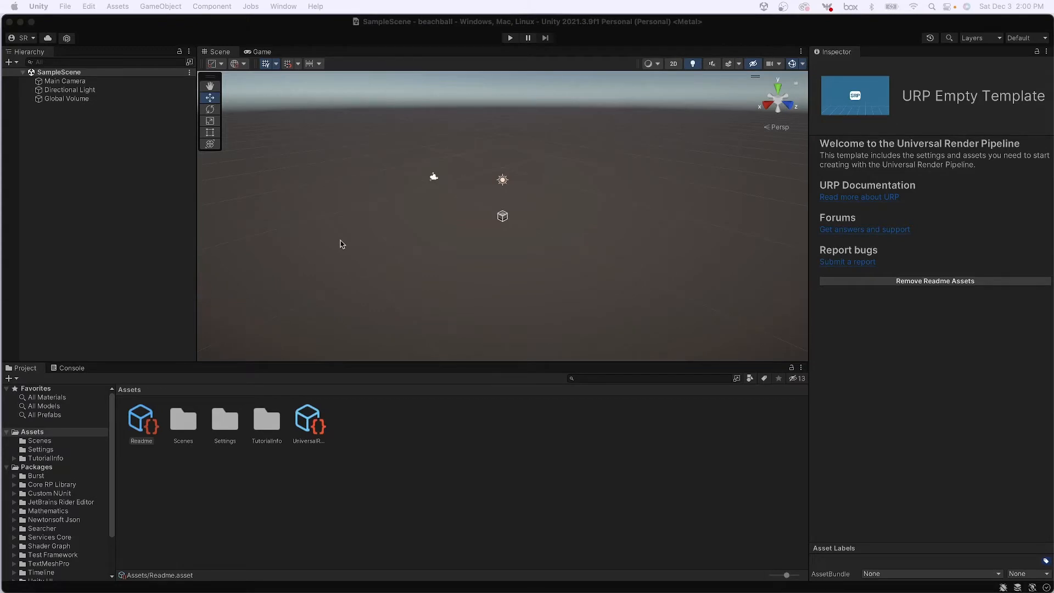
# - Check the Game view and save the sample scene as scene_beachball in the project's Assets folder
pyautogui.scroll(2, 501, 162)
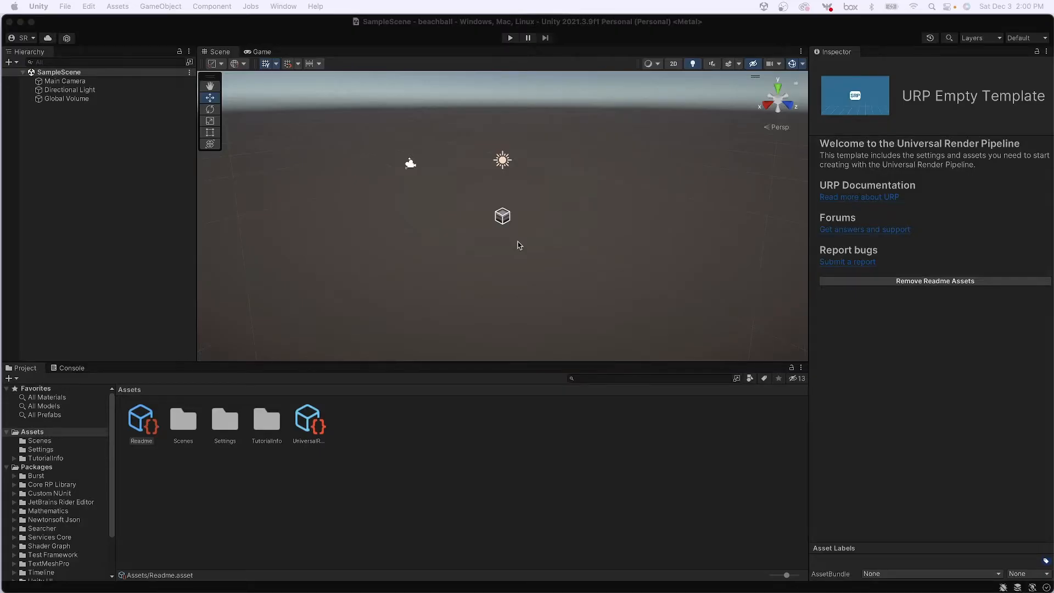
pyautogui.click(260, 56)
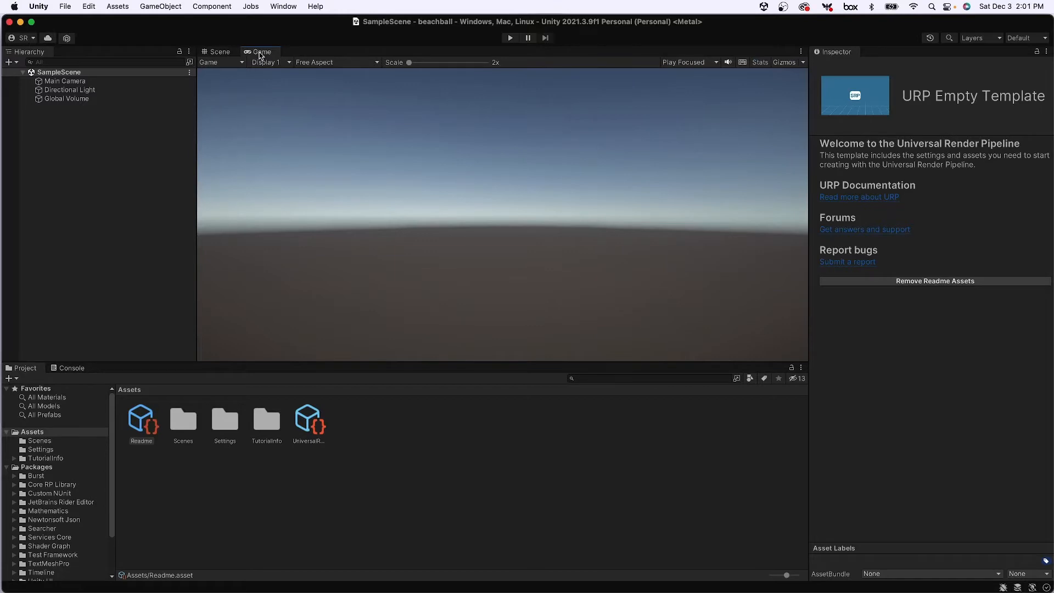
pyautogui.click(219, 52)
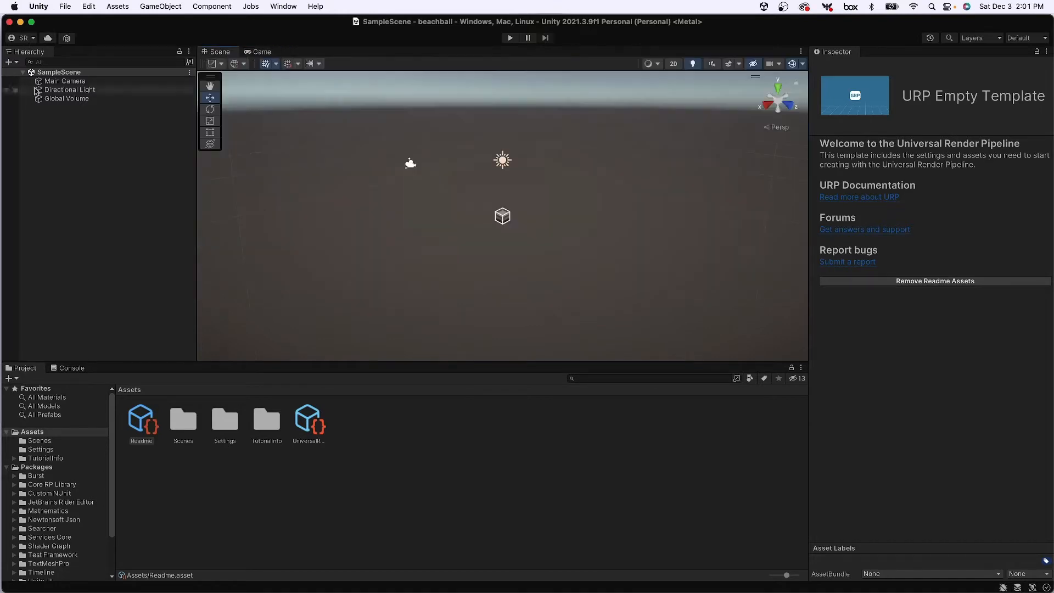
pyautogui.click(65, 6)
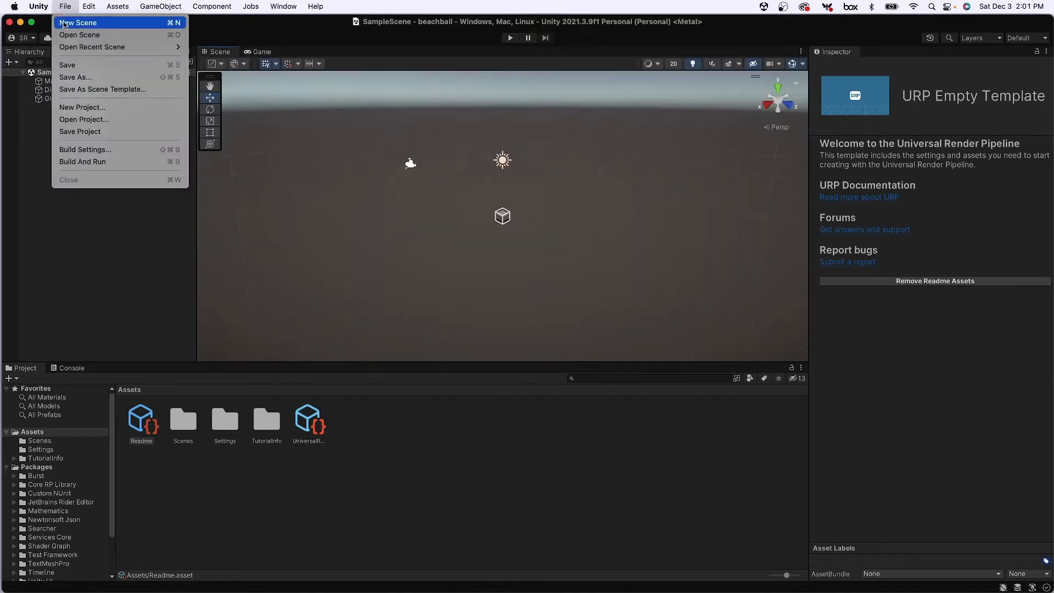
pyautogui.click(85, 83)
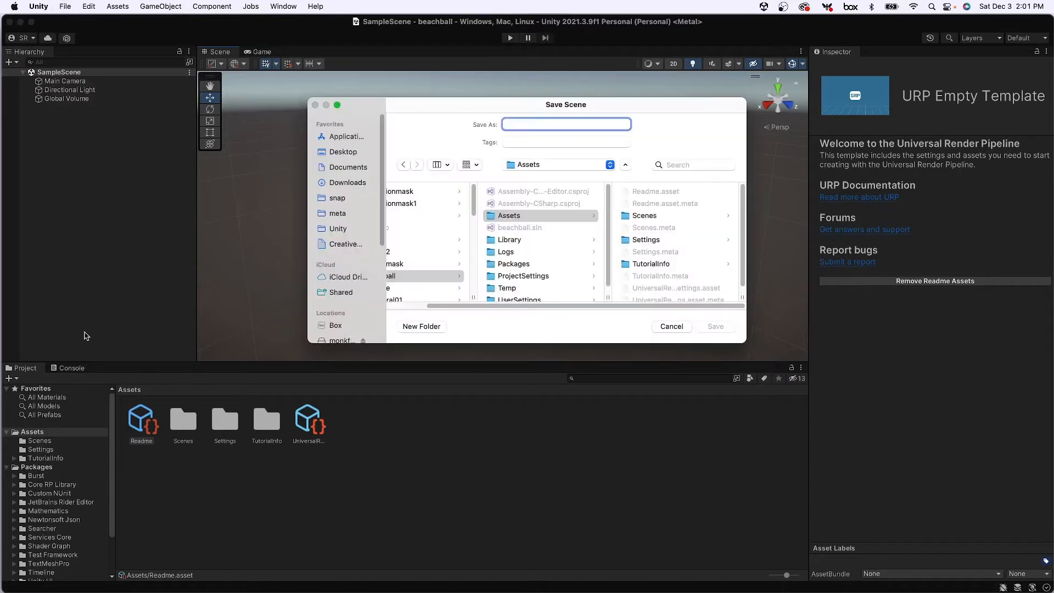
pyautogui.write('scene_beachball')
pyautogui.press('Return')
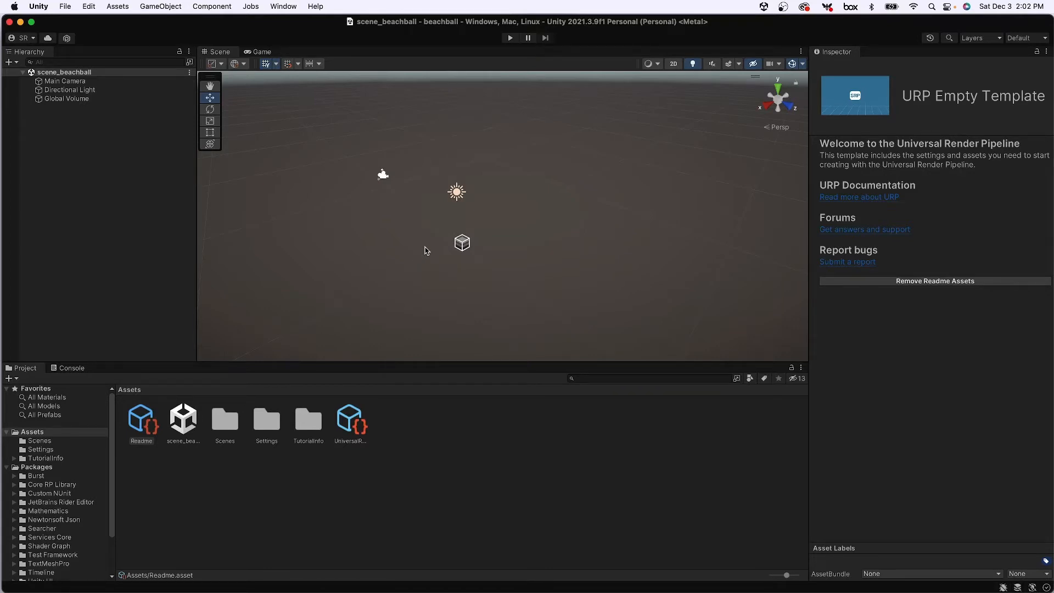
# - Examine the default camera, light and global volume from several angles and inspect the Main Camera's properties
pyautogui.press('alt')
pyautogui.keyDown('alt'); pyautogui.moveTo(423, 242); pyautogui.dragTo(531, 261); pyautogui.keyUp('alt')
pyautogui.keyDown('alt'); pyautogui.moveTo(455, 350); pyautogui.dragTo(341, 216); pyautogui.keyUp('alt')
pyautogui.moveTo(497, 201)
pyautogui.mouseDown()
pyautogui.moveTo(479, 216)
pyautogui.moveTo(480, 156)
pyautogui.moveTo(567, 198)
pyautogui.moveTo(488, 151)
pyautogui.moveTo(466, 195)
pyautogui.moveTo(502, 186)
pyautogui.mouseUp()
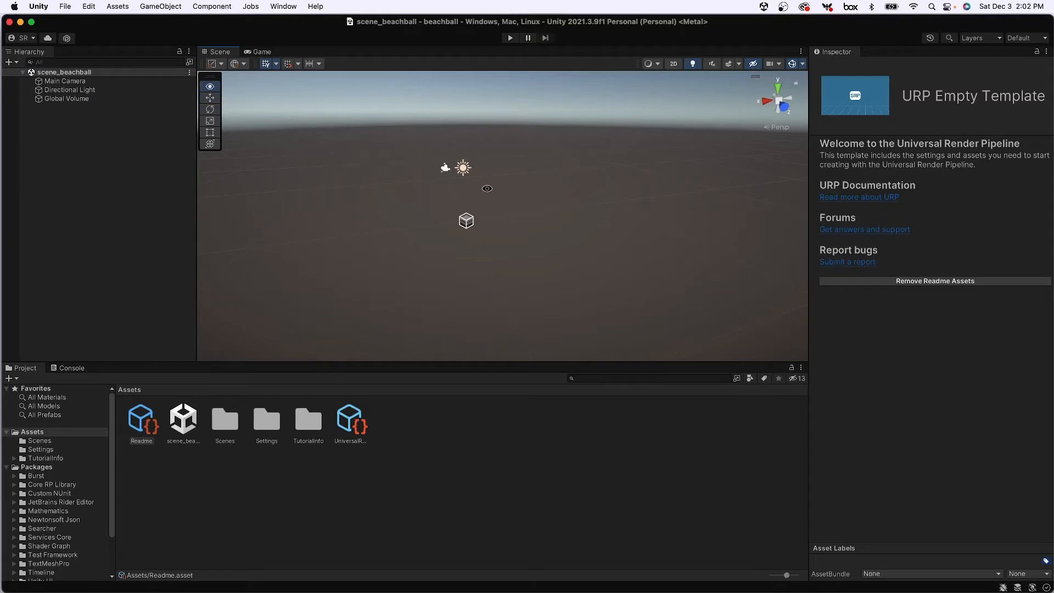
pyautogui.keyDown('alt'); pyautogui.moveTo(488, 188); pyautogui.dragTo(390, 383, button='right'); pyautogui.keyUp('alt')
pyautogui.moveTo(412, 288); pyautogui.dragTo(543, 267)
pyautogui.moveTo(543, 267); pyautogui.dragTo(496, 297, button='middle')
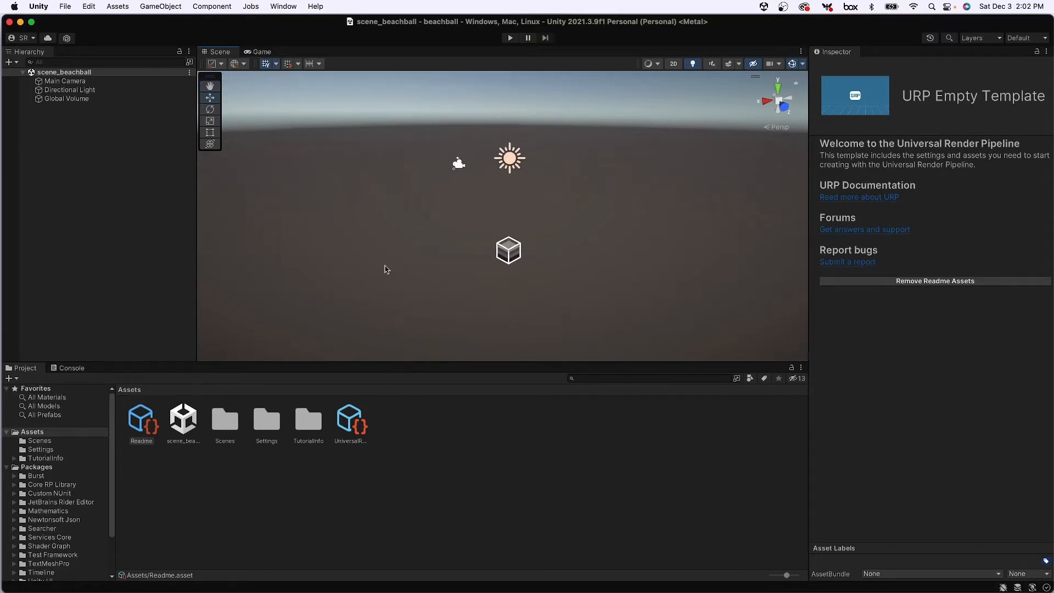
pyautogui.click(557, 242)
pyautogui.click(459, 165)
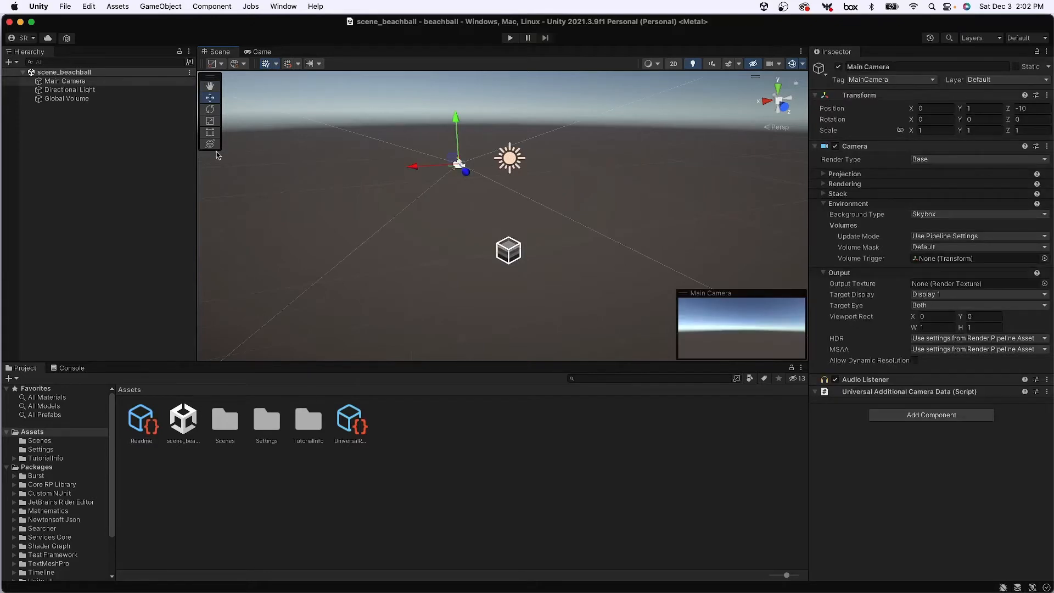
pyautogui.click(60, 122)
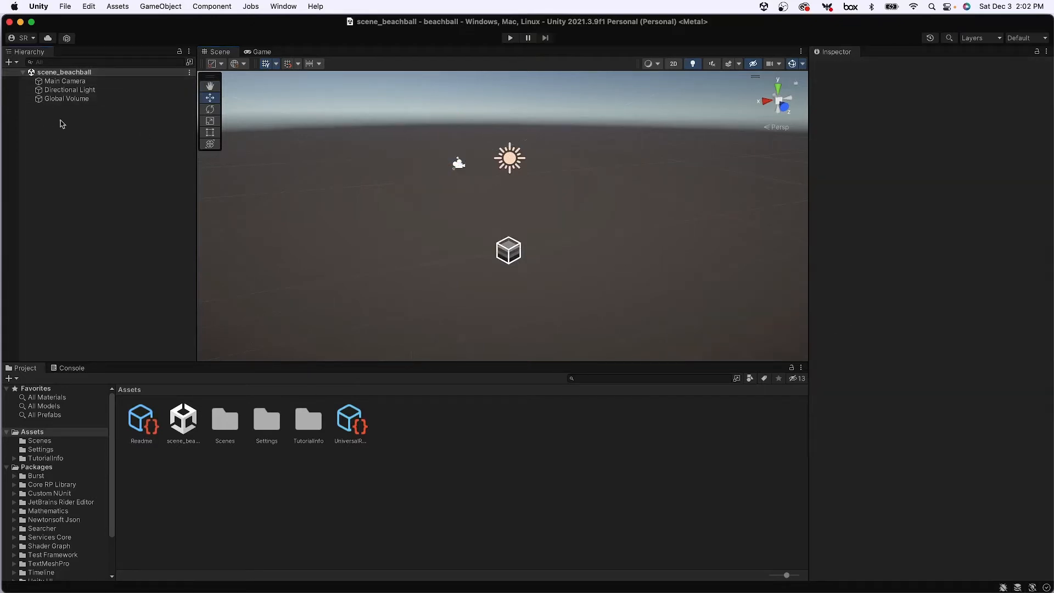
pyautogui.click(61, 82)
pyautogui.click(93, 182)
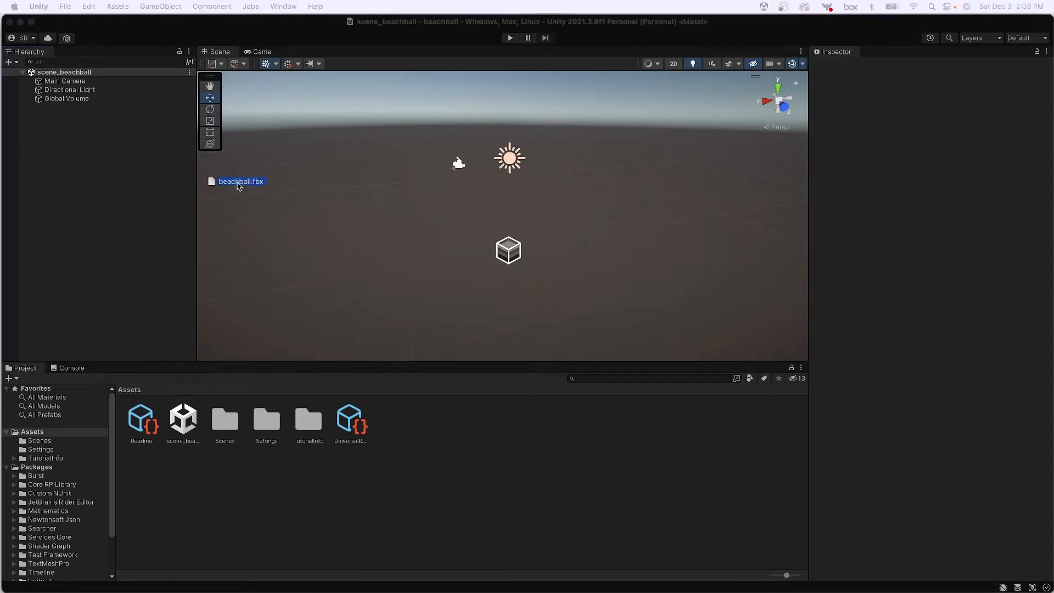
# - Import beachball.fbx into the Assets folder and review its model and material import settings
pyautogui.moveTo(236, 183); pyautogui.dragTo(458, 469)
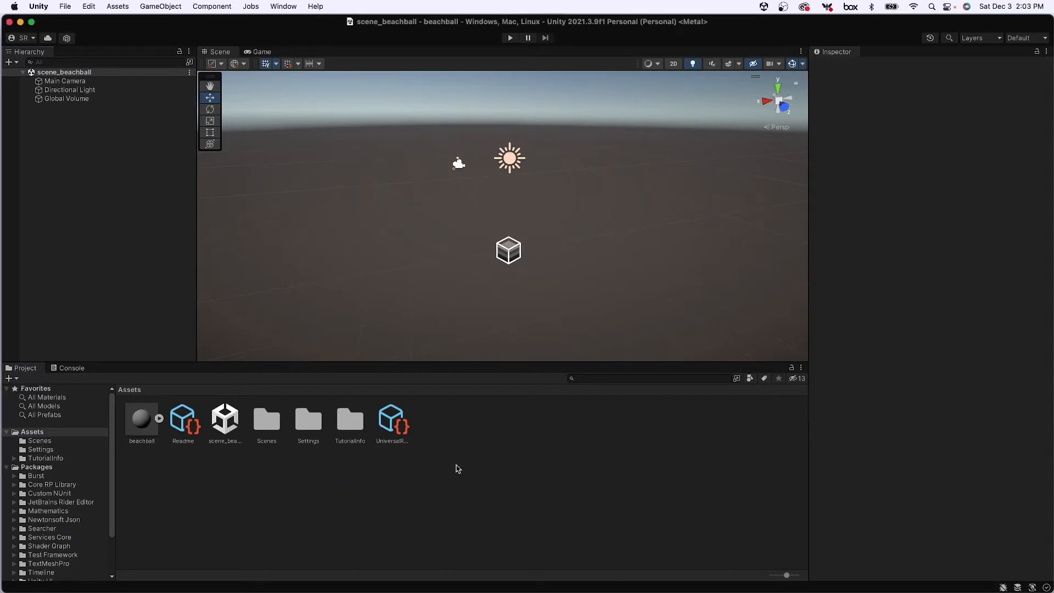
pyautogui.click(140, 417)
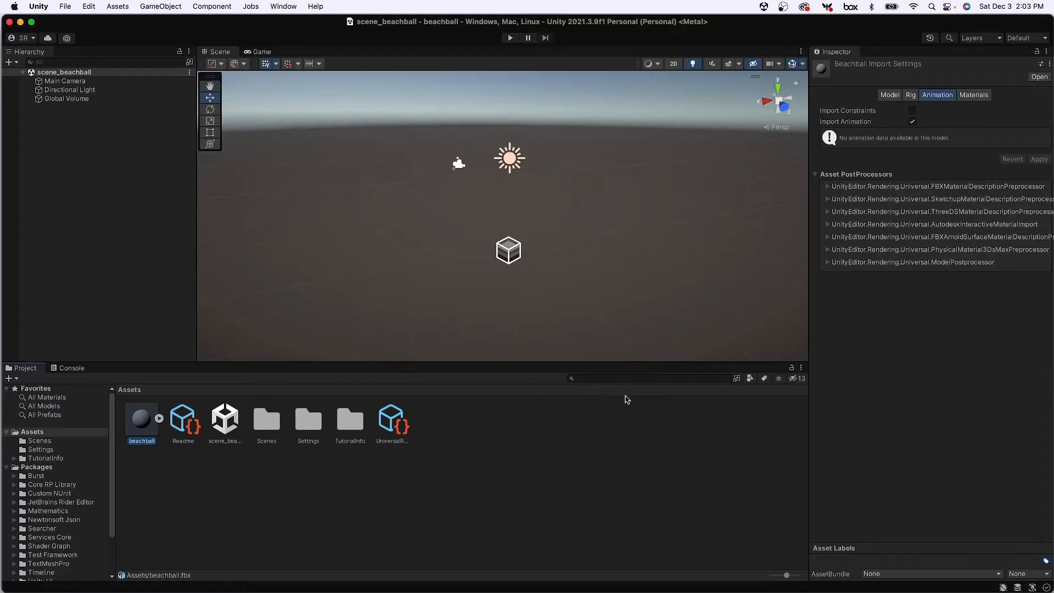
pyautogui.click(901, 96)
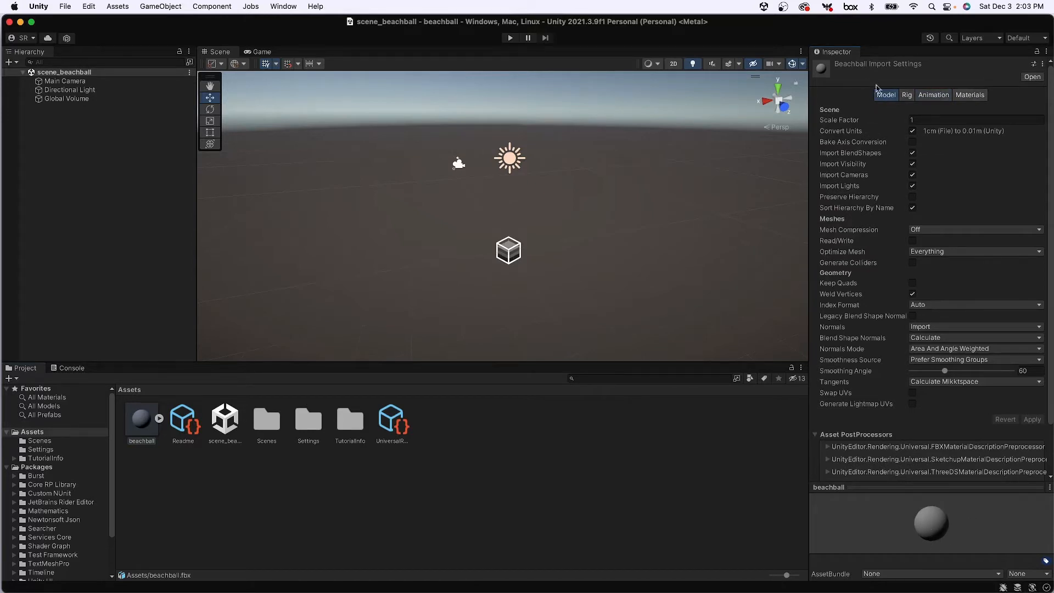
pyautogui.click(969, 95)
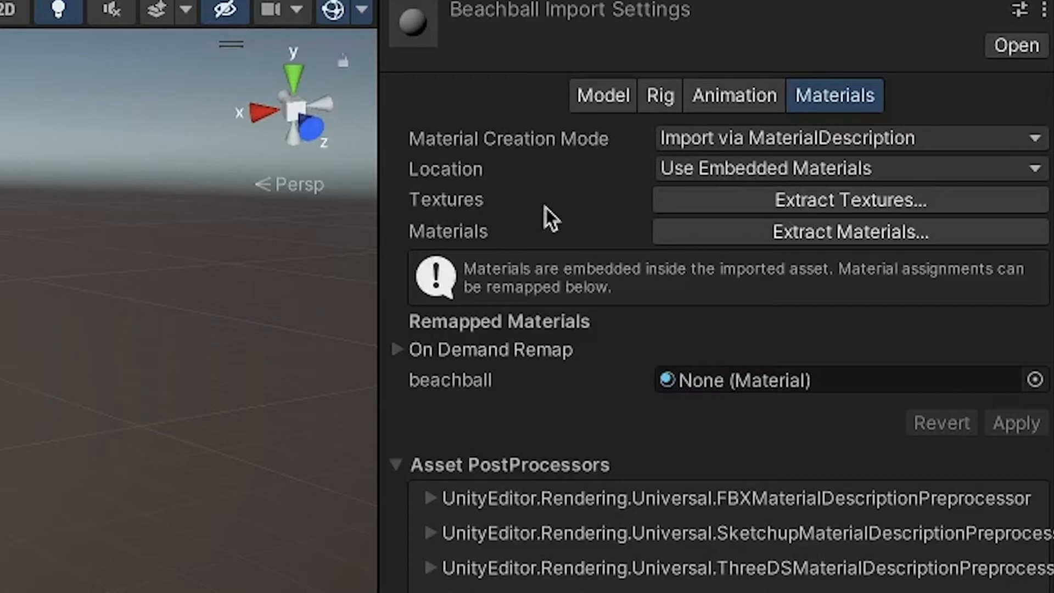
# - Extract the ball's embedded textures into a new Assets folder named textures and inspect the textured model in an enlarged preview
pyautogui.click(812, 204)
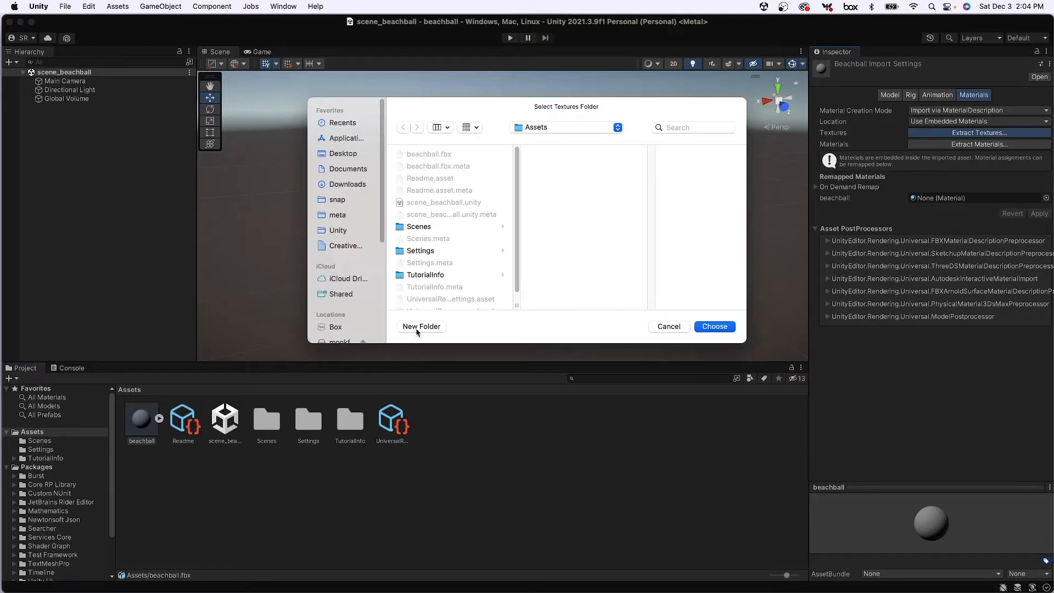
pyautogui.click(421, 326)
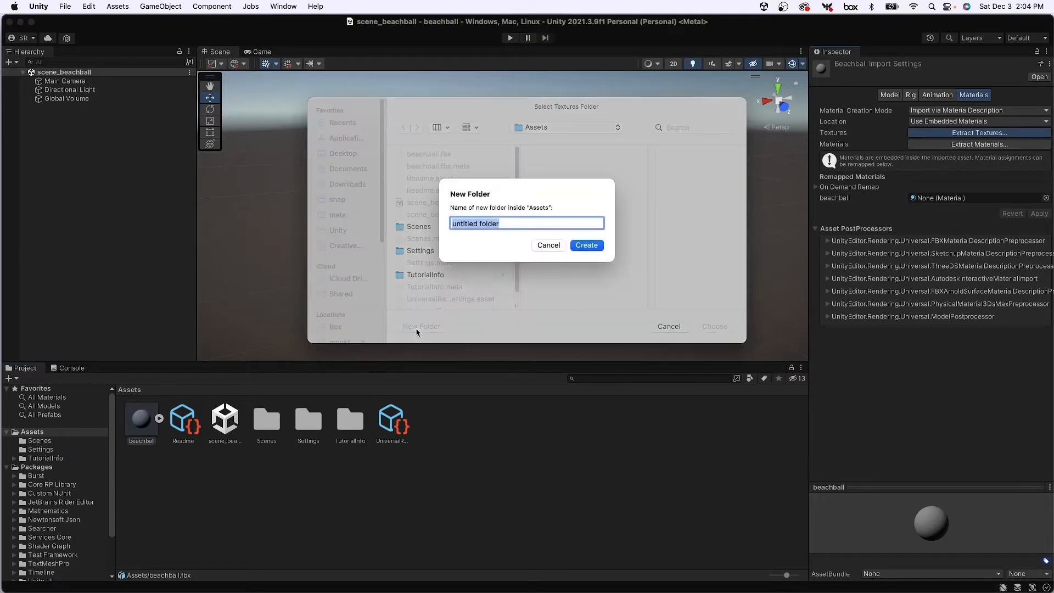
pyautogui.write('textures')
pyautogui.click(586, 246)
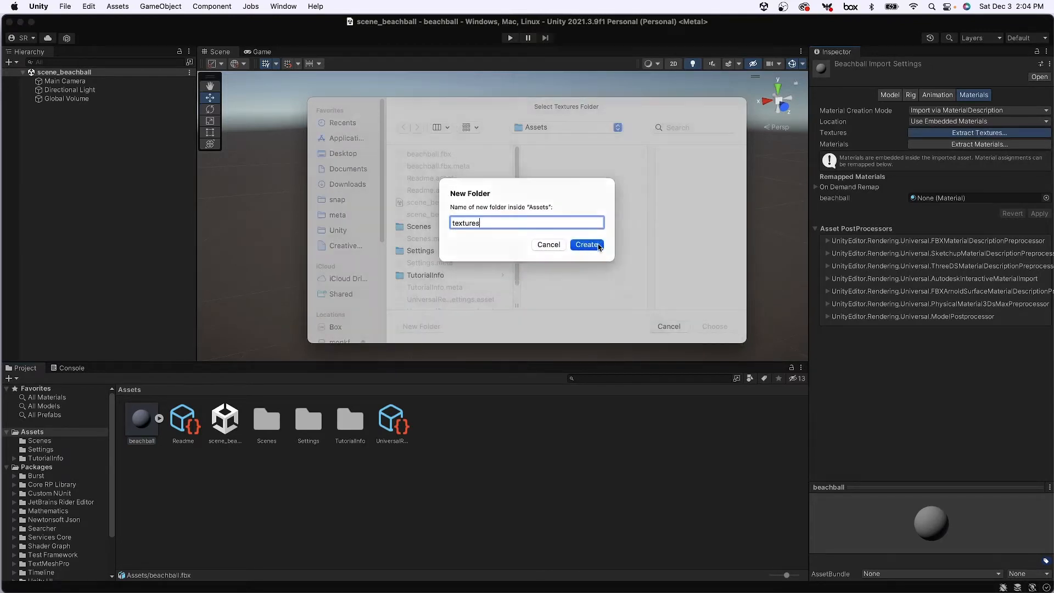
pyautogui.click(715, 328)
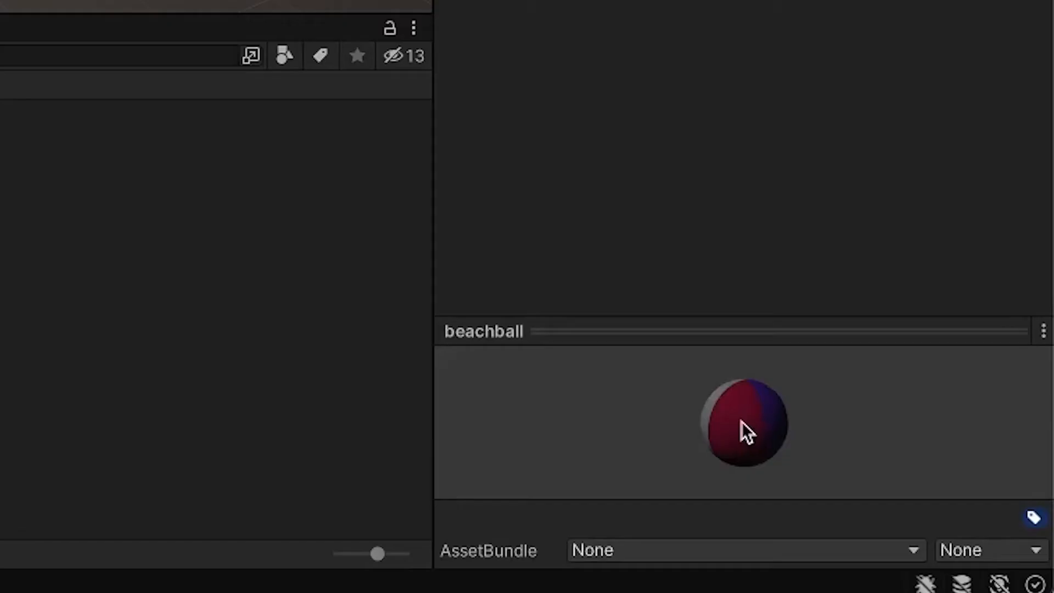
pyautogui.moveTo(932, 523); pyautogui.dragTo(919, 506)
pyautogui.moveTo(604, 318); pyautogui.dragTo(654, 263)
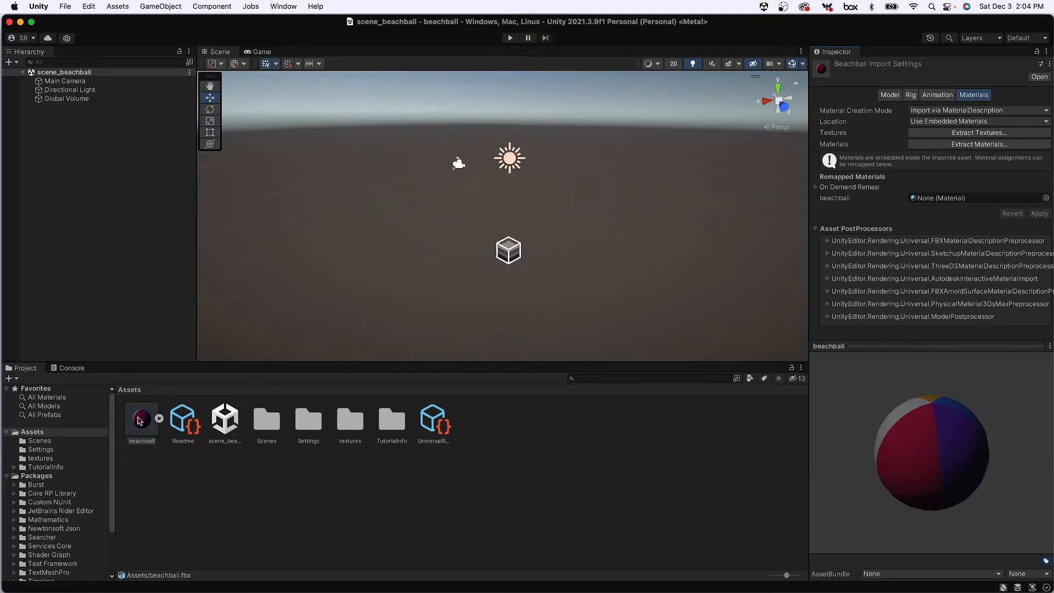
# - Add the imported beachball model to the scene hierarchy and view it in the scene
pyautogui.moveTo(139, 419); pyautogui.dragTo(54, 184)
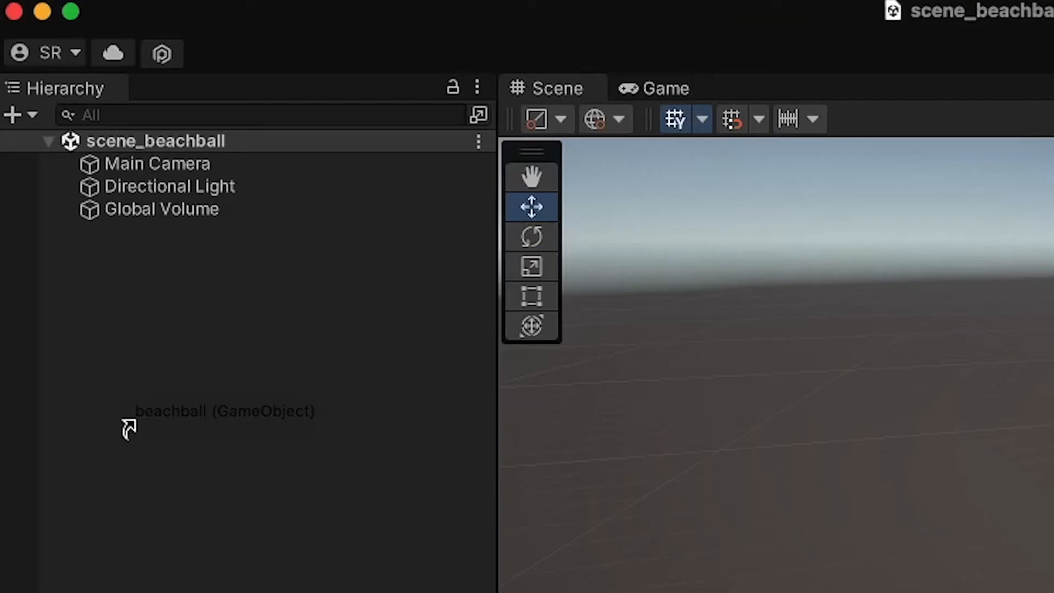
pyautogui.moveTo(129, 428); pyautogui.dragTo(129, 429)
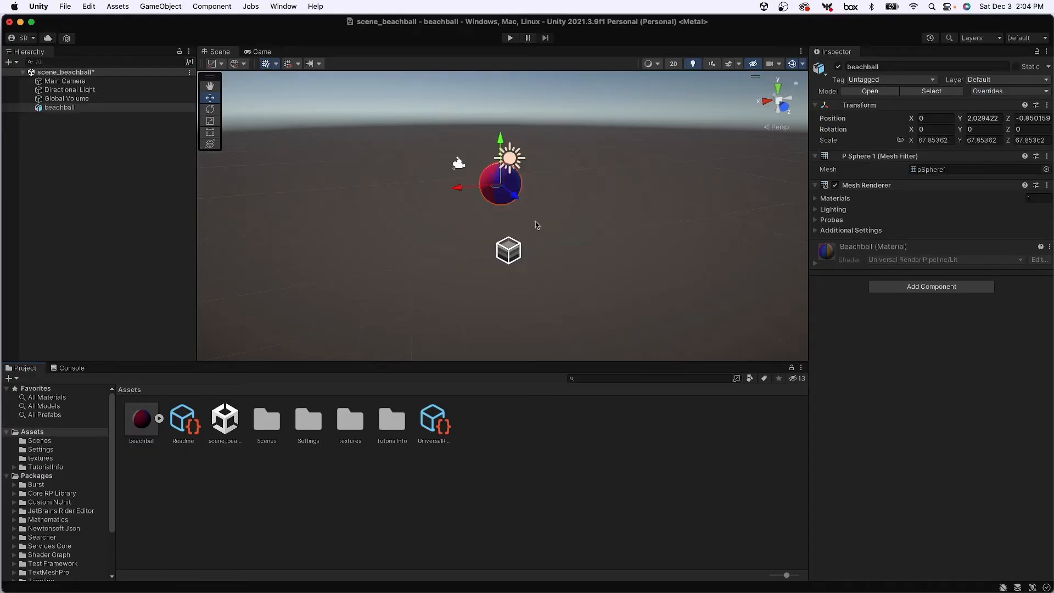
pyautogui.keyDown('alt'); pyautogui.moveTo(536, 223); pyautogui.dragTo(440, 195); pyautogui.keyUp('alt')
# - Try the Move, Rotate and Scale tools on the beach ball, and stretch it along its Z axis to a scale of about 131.75
pyautogui.click(209, 96)
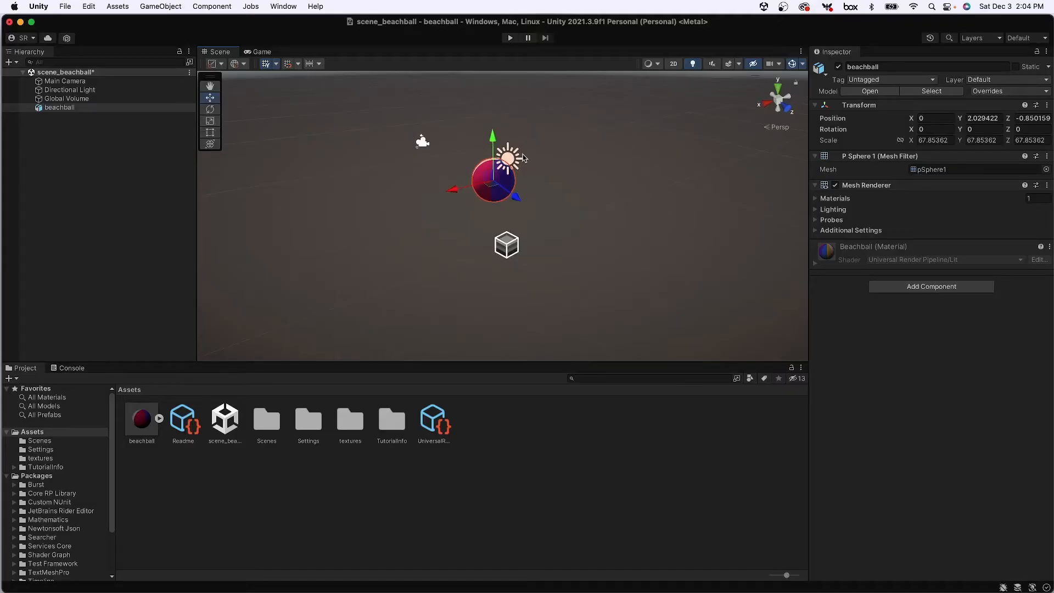
pyautogui.press('e')
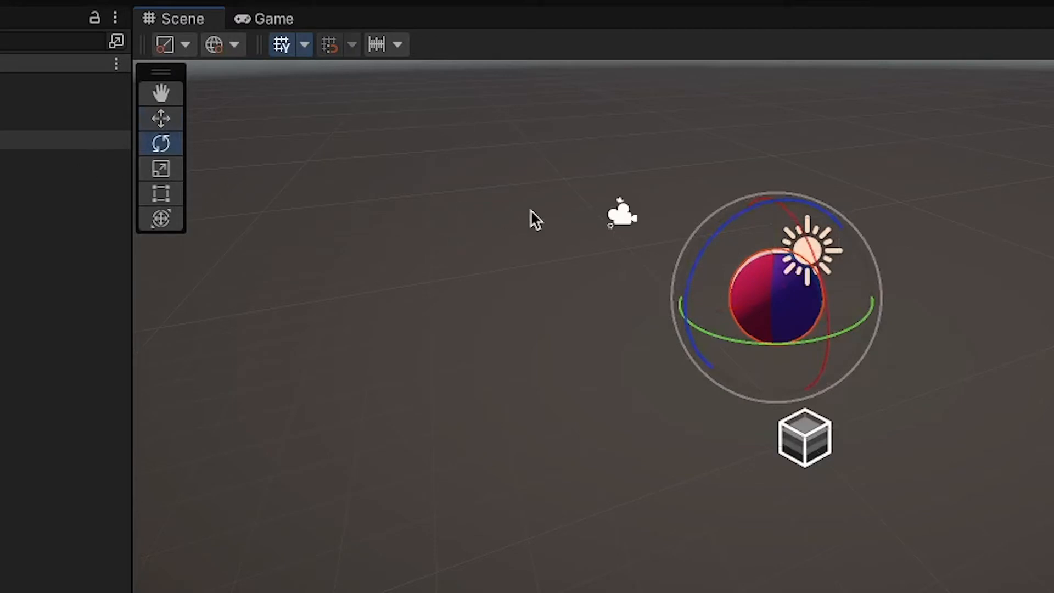
pyautogui.press('w')
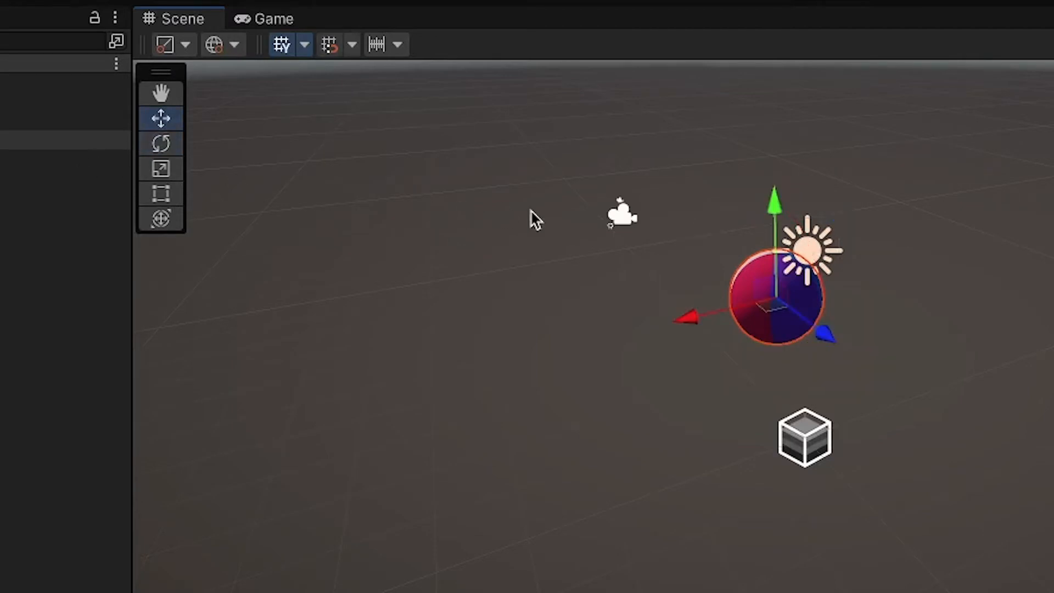
pyautogui.press('r')
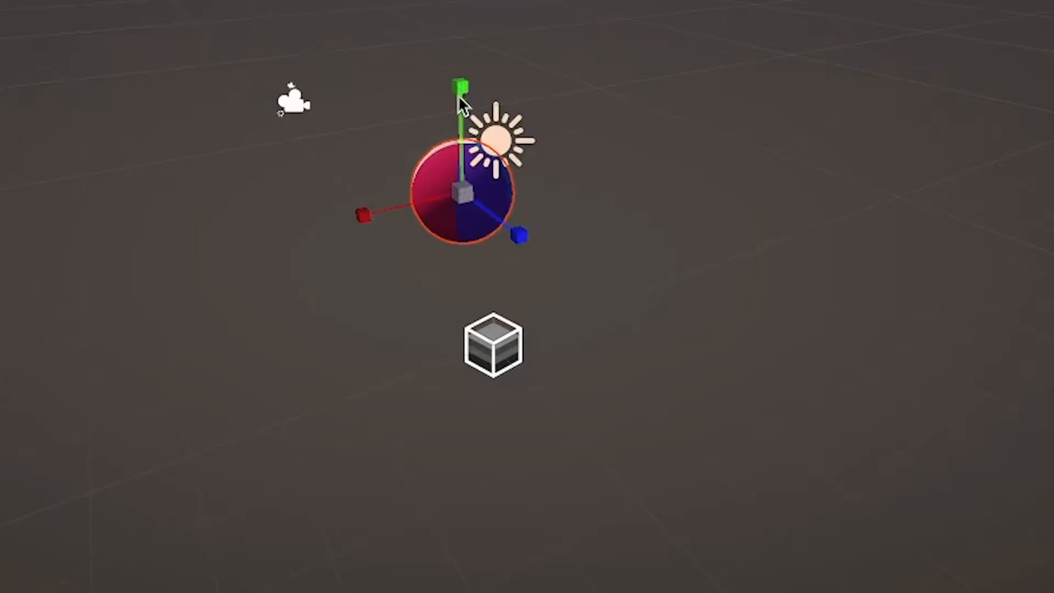
pyautogui.moveTo(522, 237); pyautogui.dragTo(623, 366)
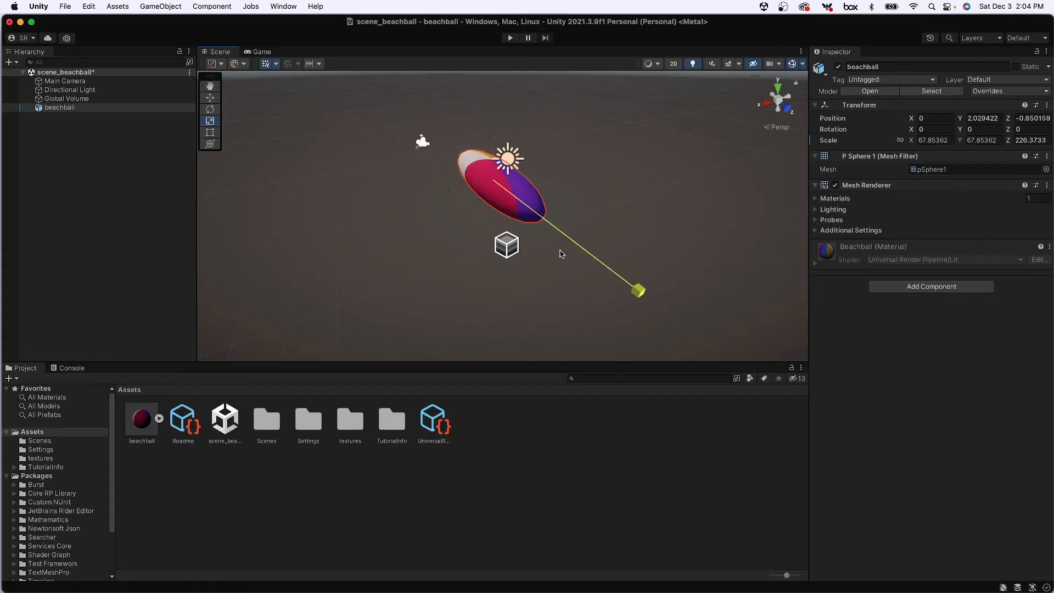
pyautogui.moveTo(560, 254); pyautogui.dragTo(499, 189)
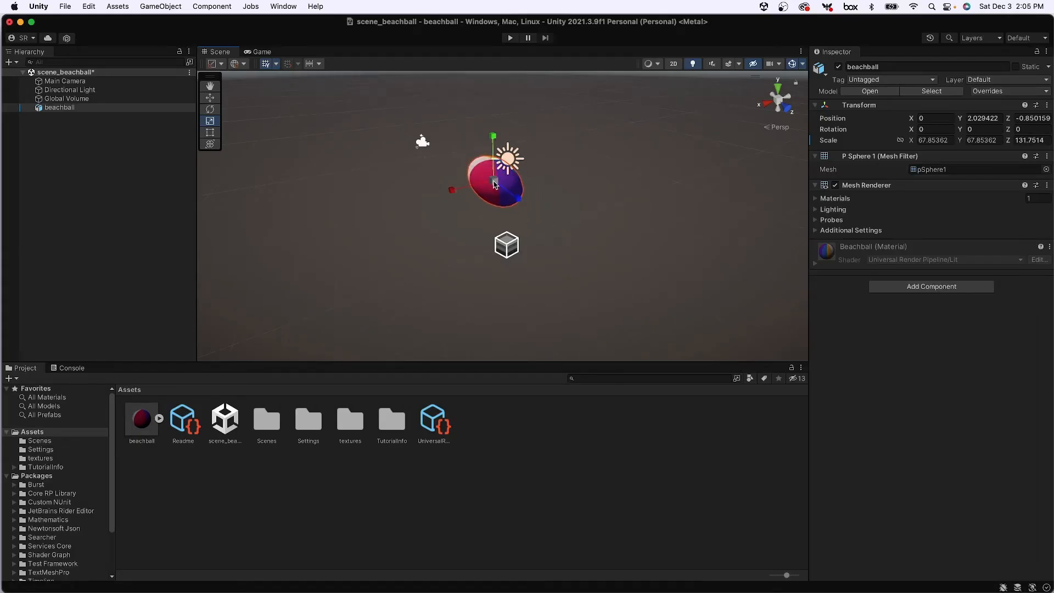
# - Try enlarging the stretched beach ball uniformly, and undo both this enlargement and the earlier Z-axis stretch
pyautogui.scroll(2, 495, 185)
pyautogui.moveTo(493, 168); pyautogui.dragTo(507, 159)
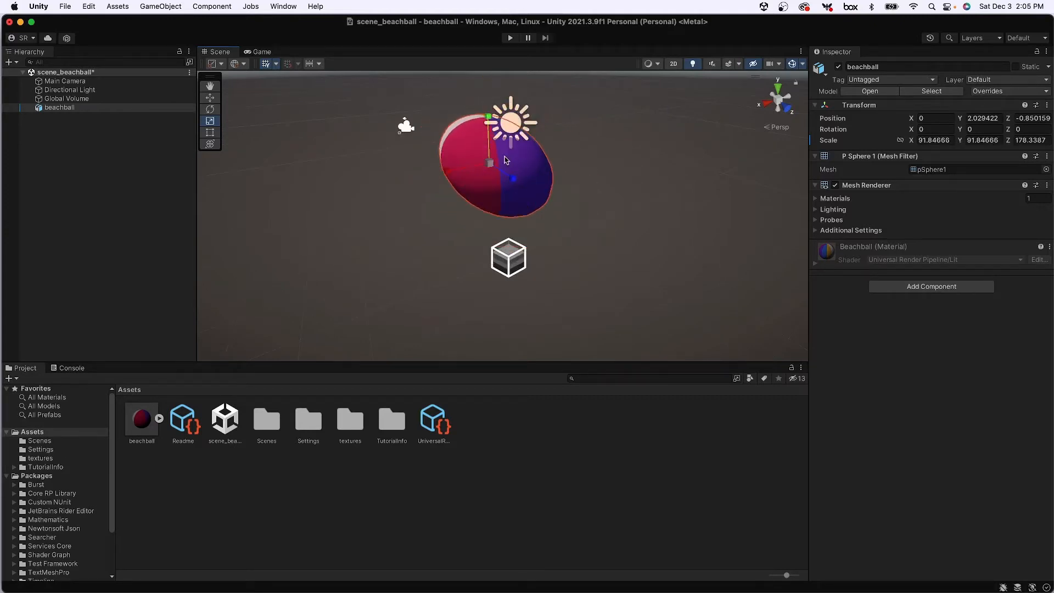
pyautogui.press('super+z')
pyautogui.press('super+z')
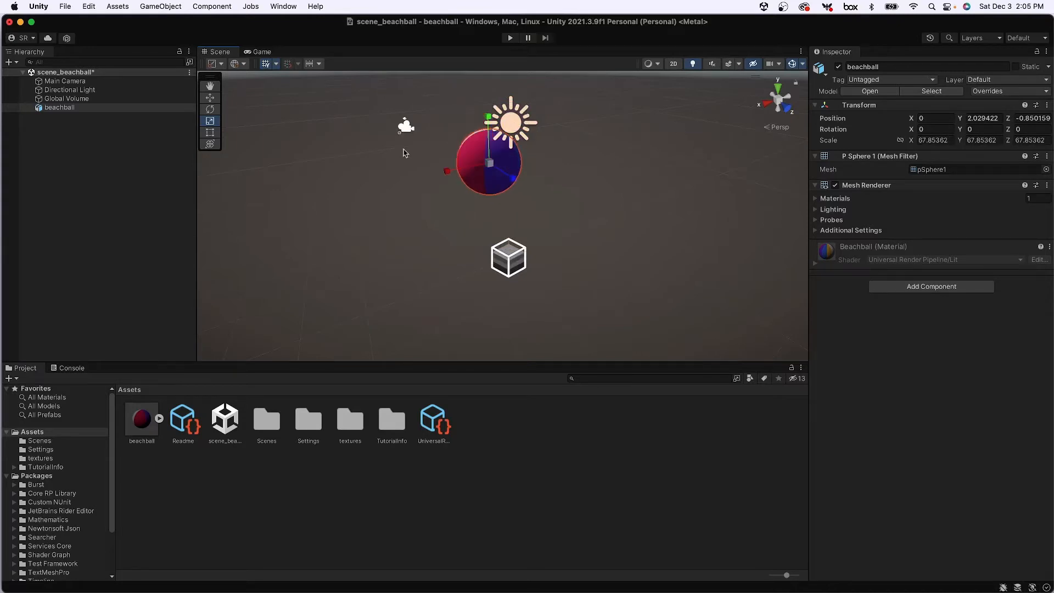
# - Try changing the beach ball's scale numerically to 167.85362 on X and 1 on Y and Z
pyautogui.click(56, 108)
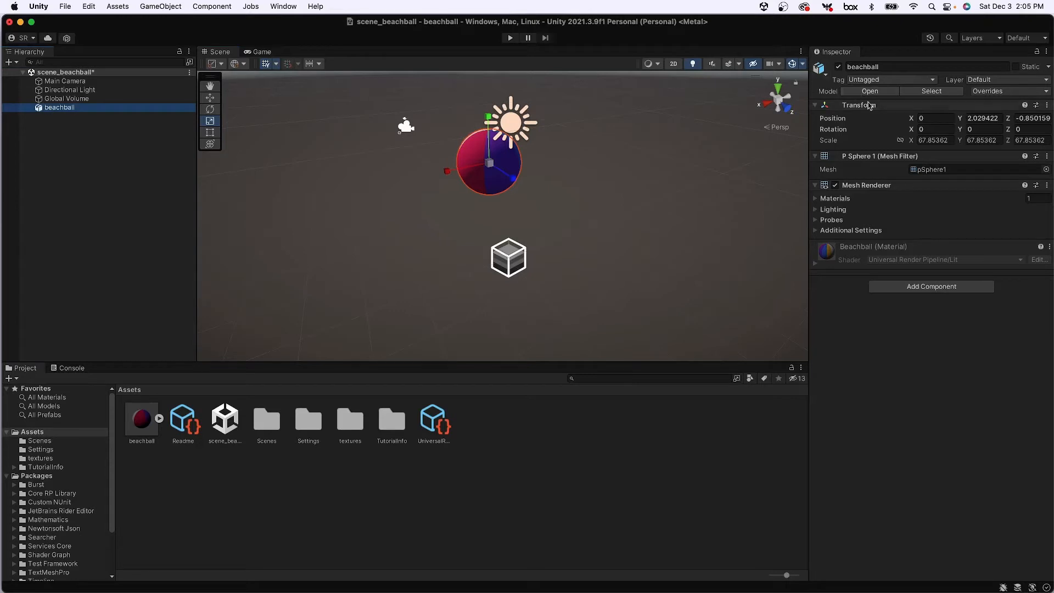
pyautogui.click(942, 140)
pyautogui.press('Home')
pyautogui.write('1')
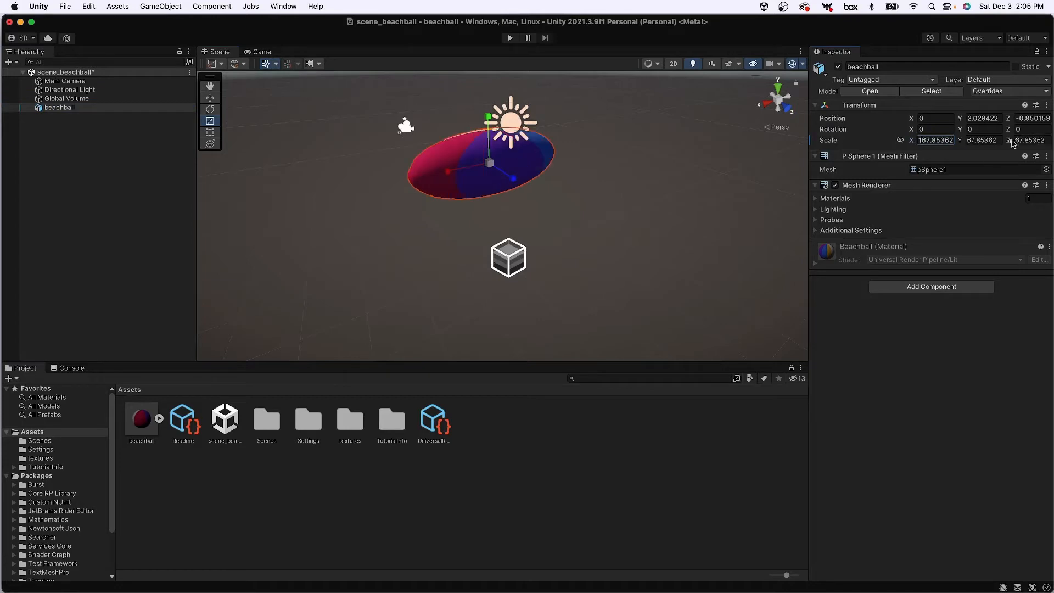
pyautogui.press('Tab')
pyautogui.write('1')
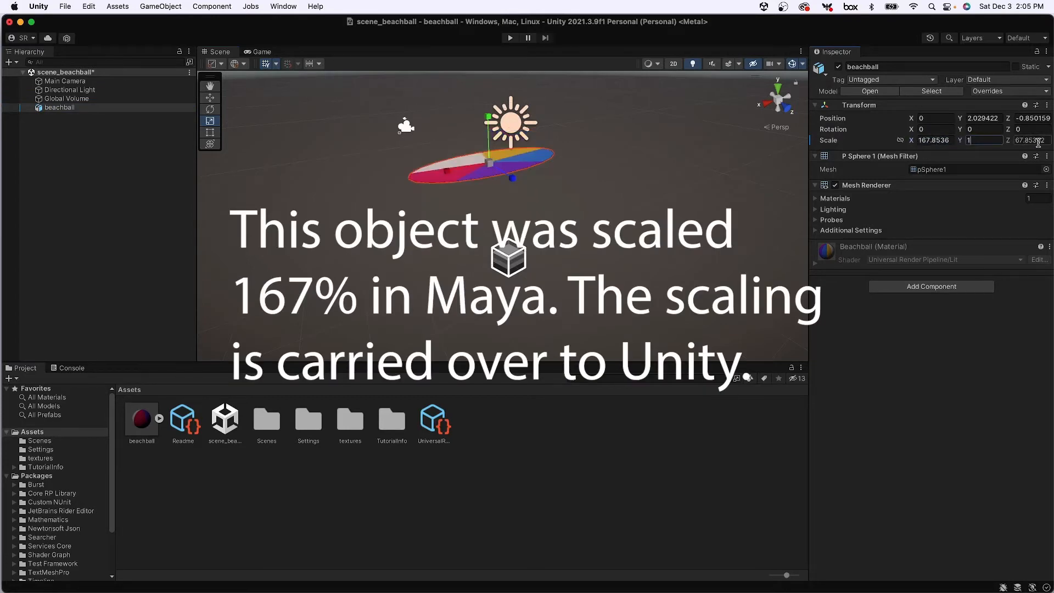
pyautogui.click(1045, 141)
pyautogui.write('1')
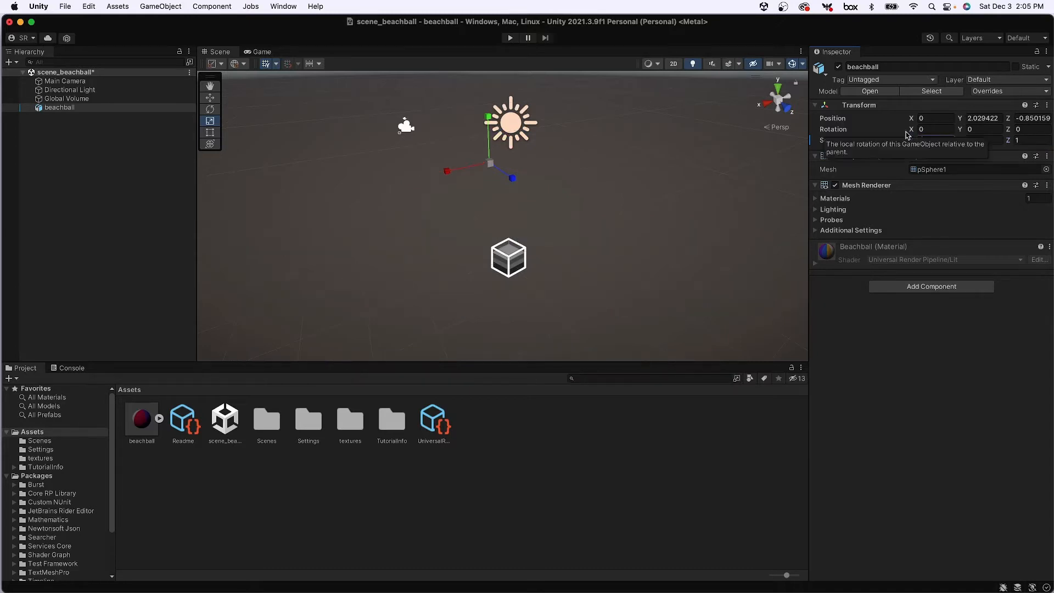
# - Undo the numeric scale changes on the beach ball and reselect it in the hierarchy
pyautogui.click(564, 448)
pyautogui.press('super+z')
pyautogui.press('super+z')
pyautogui.press('super+z')
pyautogui.press('super+z')
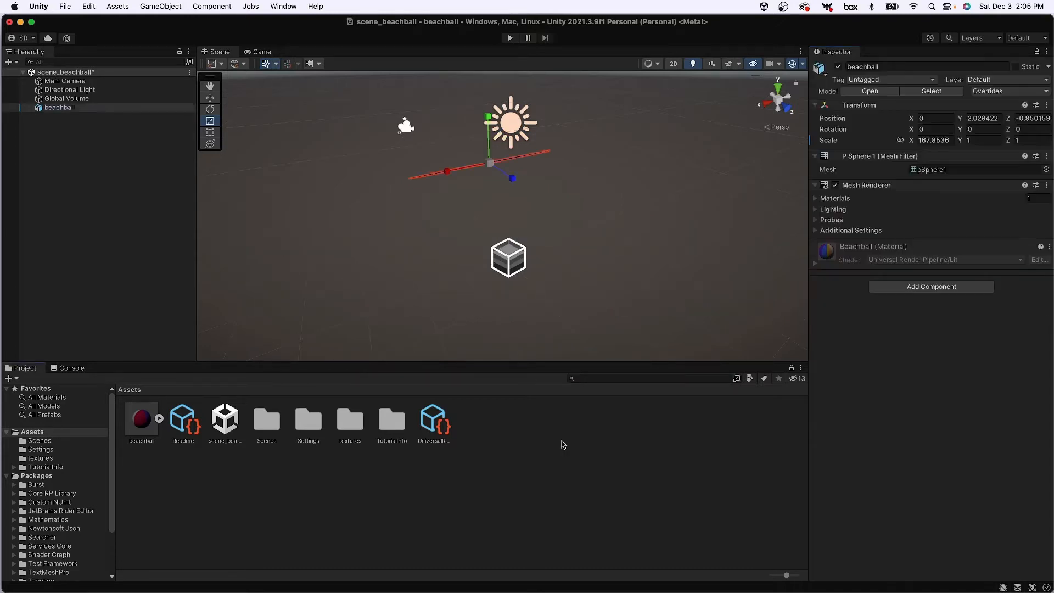
pyautogui.click(91, 216)
pyautogui.click(58, 108)
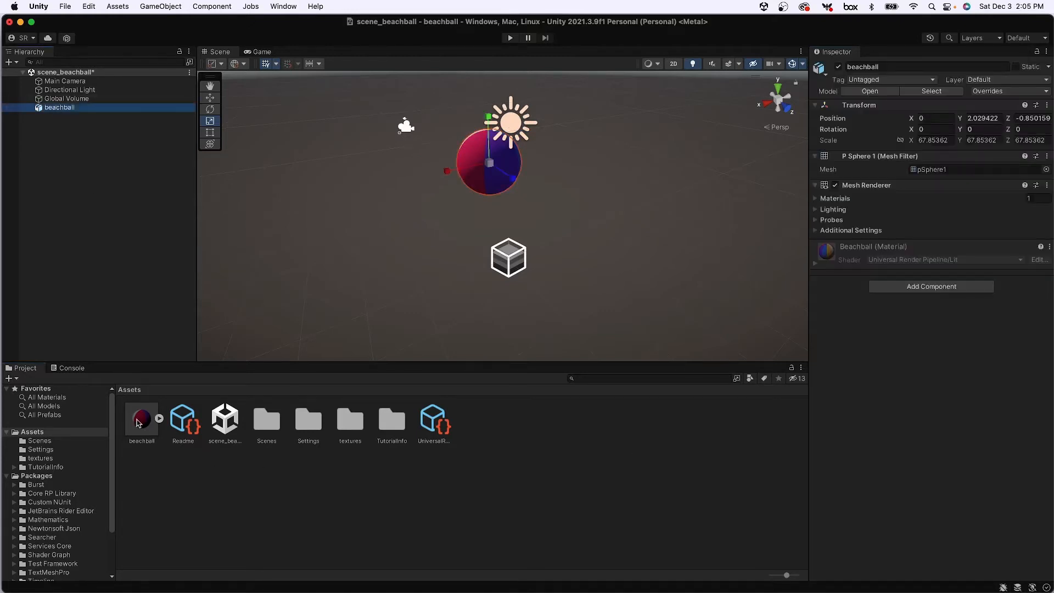
# - Place a second beachball instance in the scene at about Z 1.277, scaled uniformly to about 36.07
pyautogui.moveTo(138, 421); pyautogui.dragTo(77, 152)
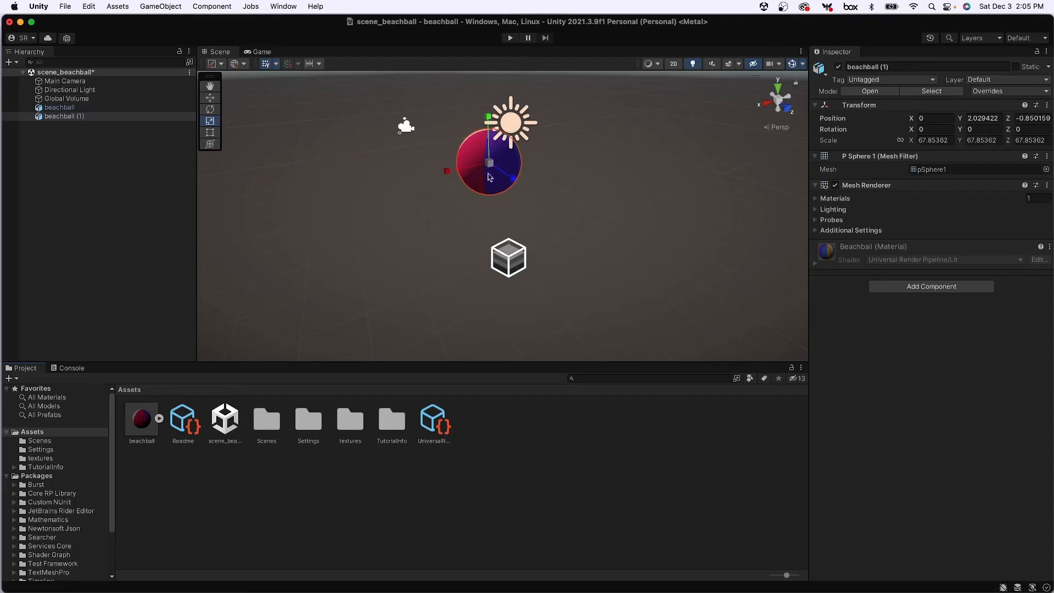
pyautogui.click(209, 97)
pyautogui.moveTo(514, 178); pyautogui.dragTo(579, 236)
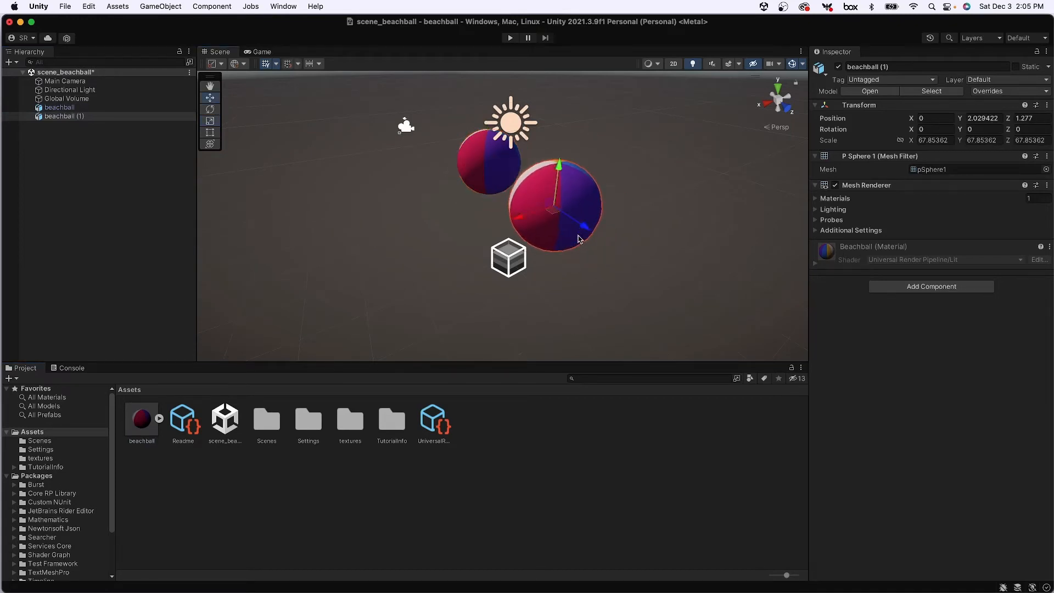
pyautogui.click(211, 123)
pyautogui.moveTo(556, 210); pyautogui.dragTo(527, 216)
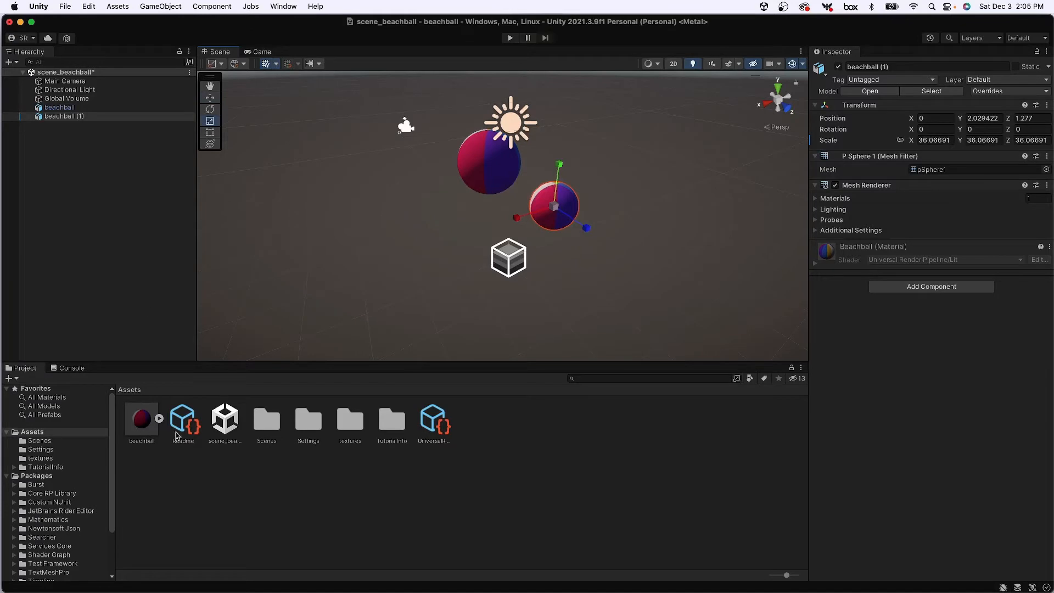
# - Delete the smaller second beach ball from the scene
pyautogui.click(559, 242)
pyautogui.click(554, 211)
pyautogui.press('super+BackSpace')
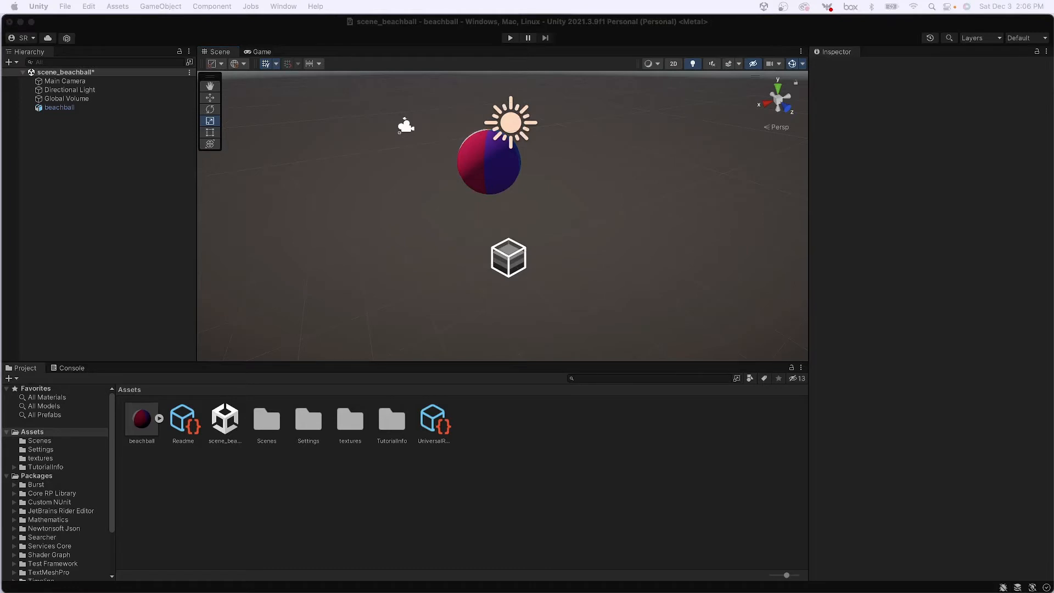
# - Import room.fbx into the Assets folder and add the room model to the scene hierarchy
pyautogui.moveTo(1, 132); pyautogui.dragTo(242, 513)
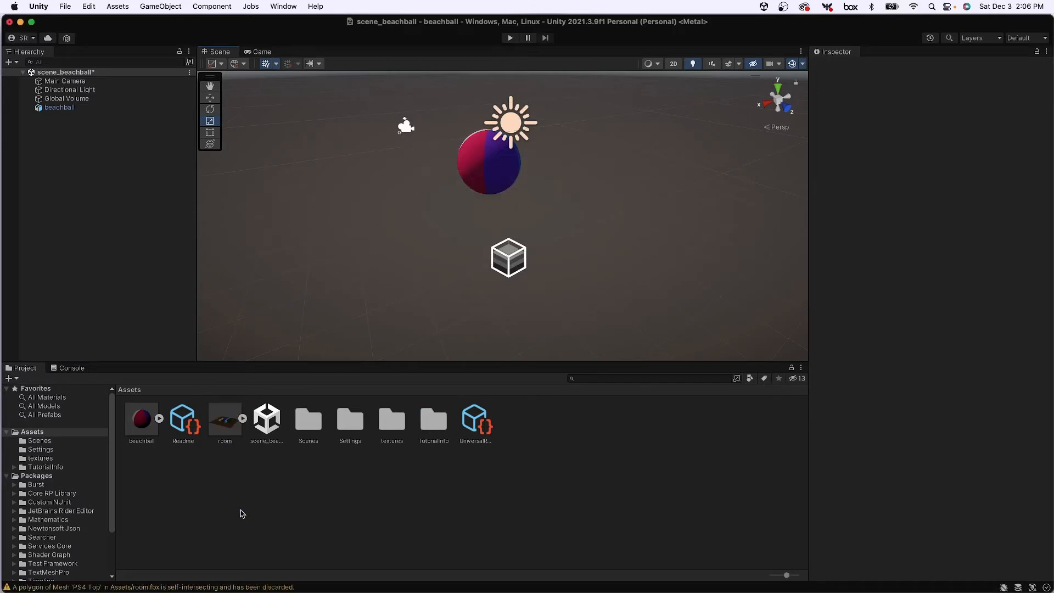
pyautogui.click(225, 431)
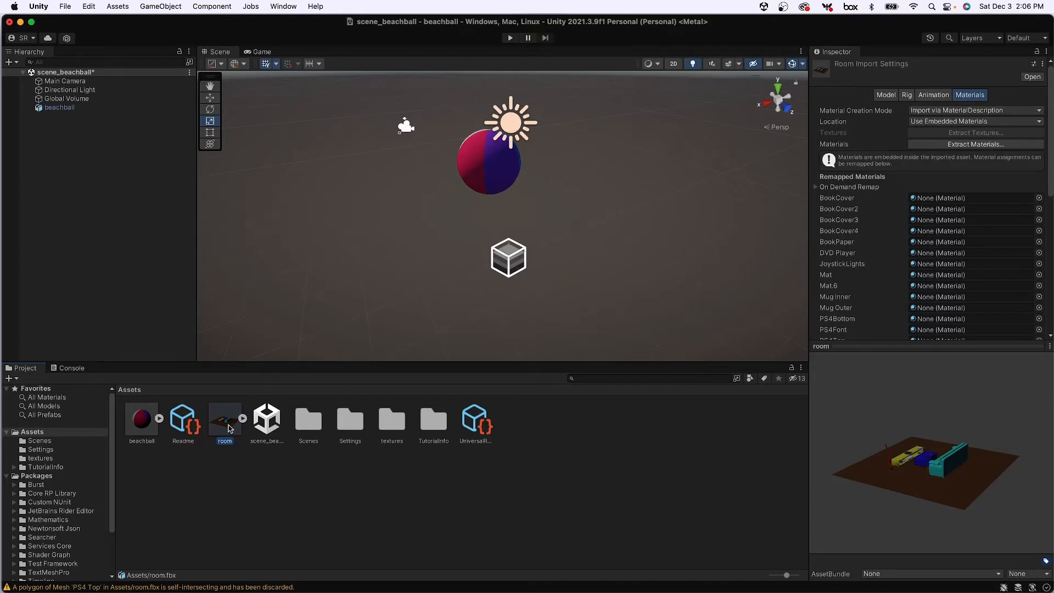
pyautogui.moveTo(229, 429); pyautogui.dragTo(70, 194)
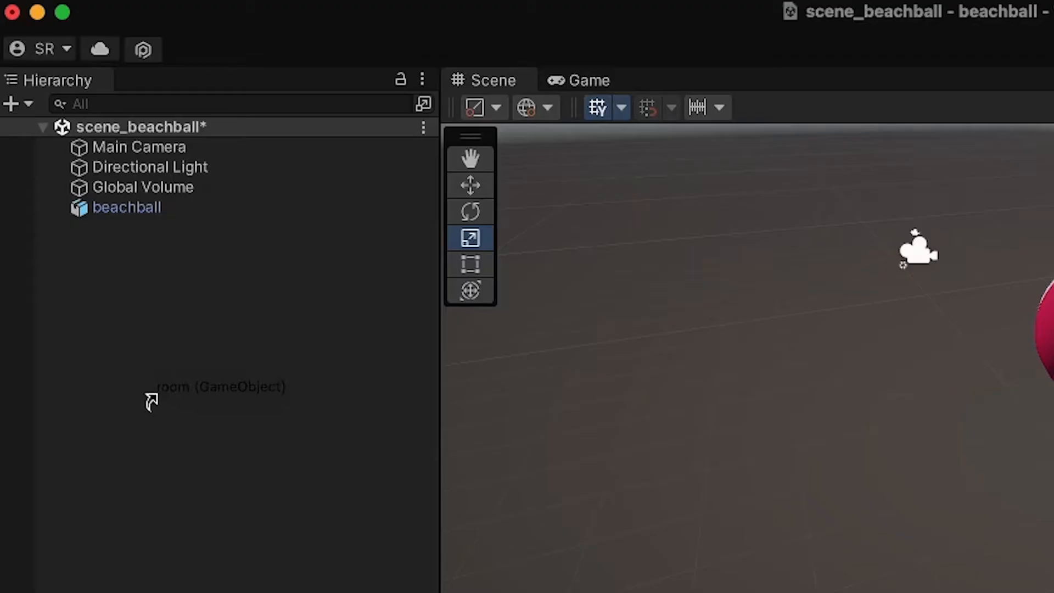
pyautogui.moveTo(152, 402); pyautogui.dragTo(159, 400)
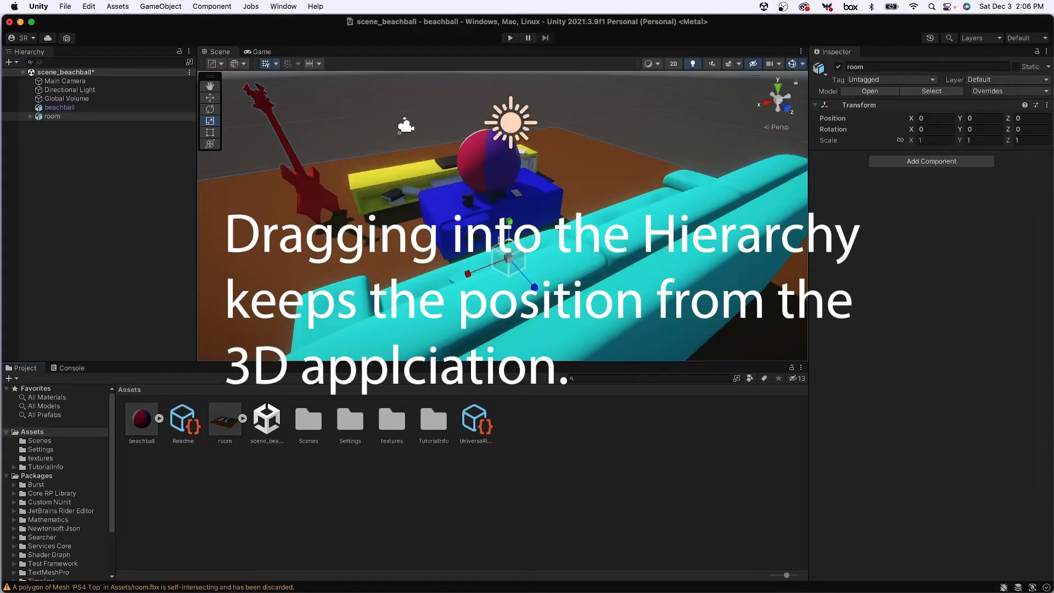
pyautogui.keyDown('alt'); pyautogui.moveTo(501, 239); pyautogui.dragTo(604, 248); pyautogui.keyUp('alt')
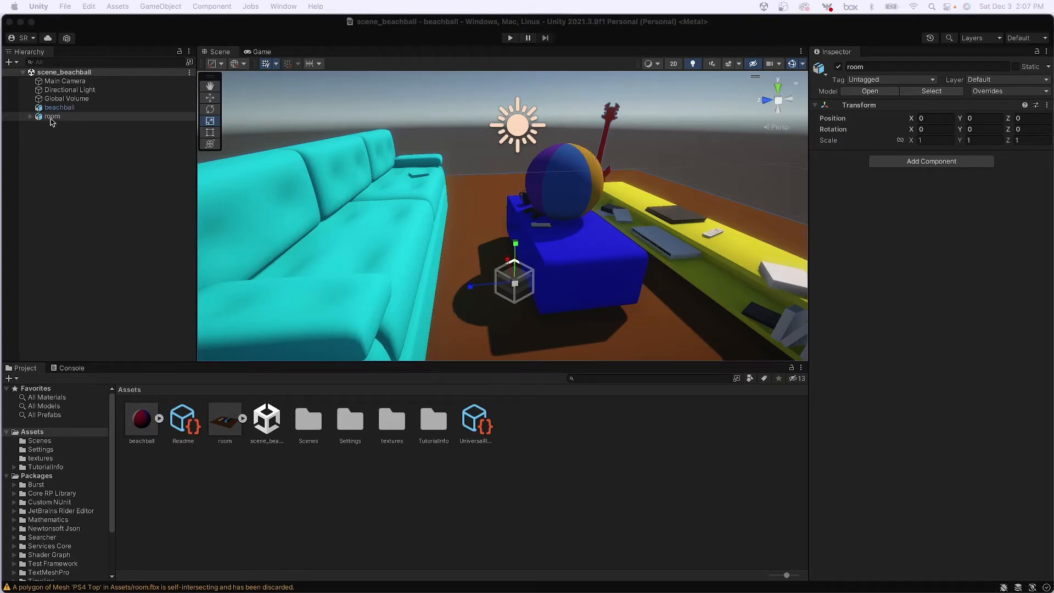
# - Create an empty game object at the root of the hierarchy and name it timelineholder
pyautogui.click(48, 131)
pyautogui.rightClick(51, 144)
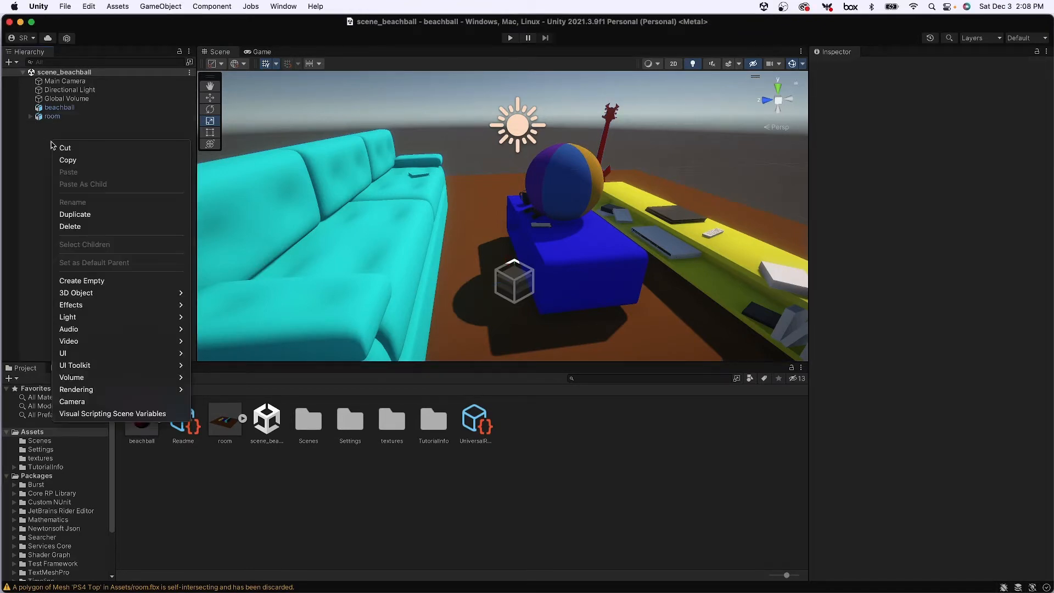
pyautogui.click(87, 280)
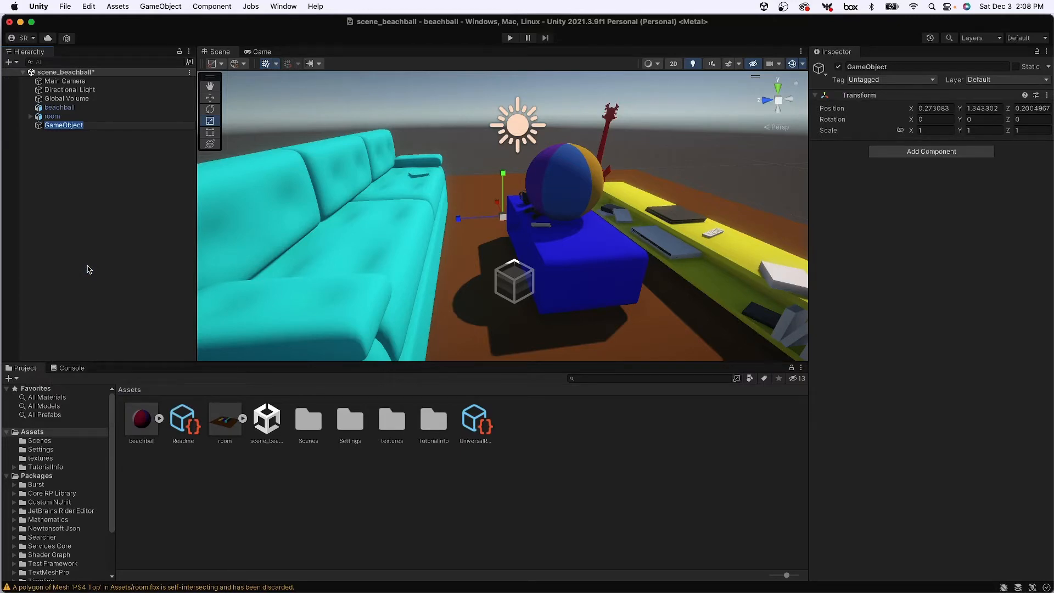
pyautogui.click(85, 261)
pyautogui.rightClick(64, 172)
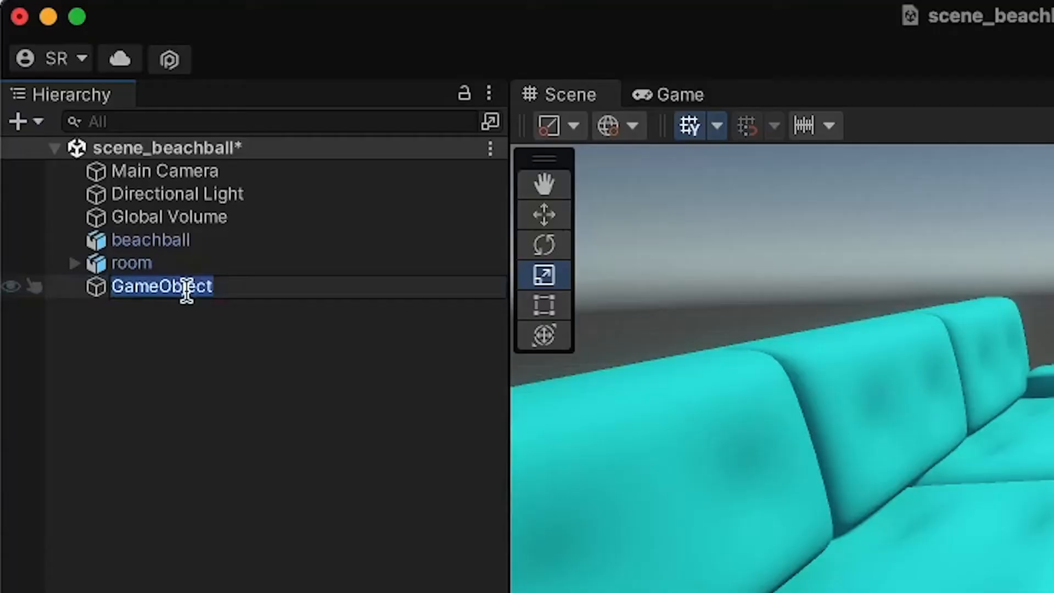
pyautogui.write('timelineh')
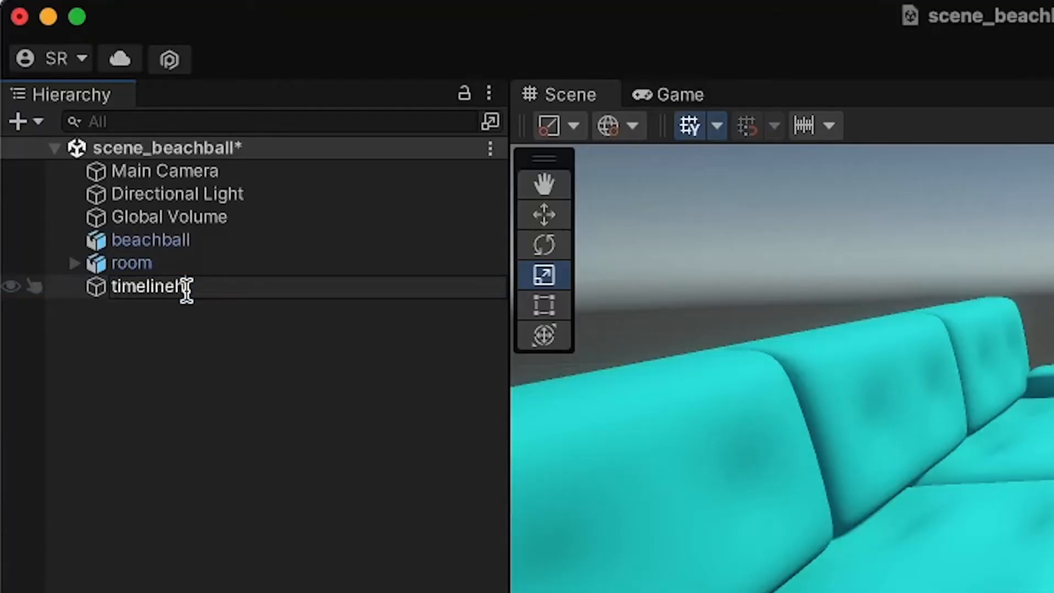
pyautogui.write('older')
pyautogui.press('Return')
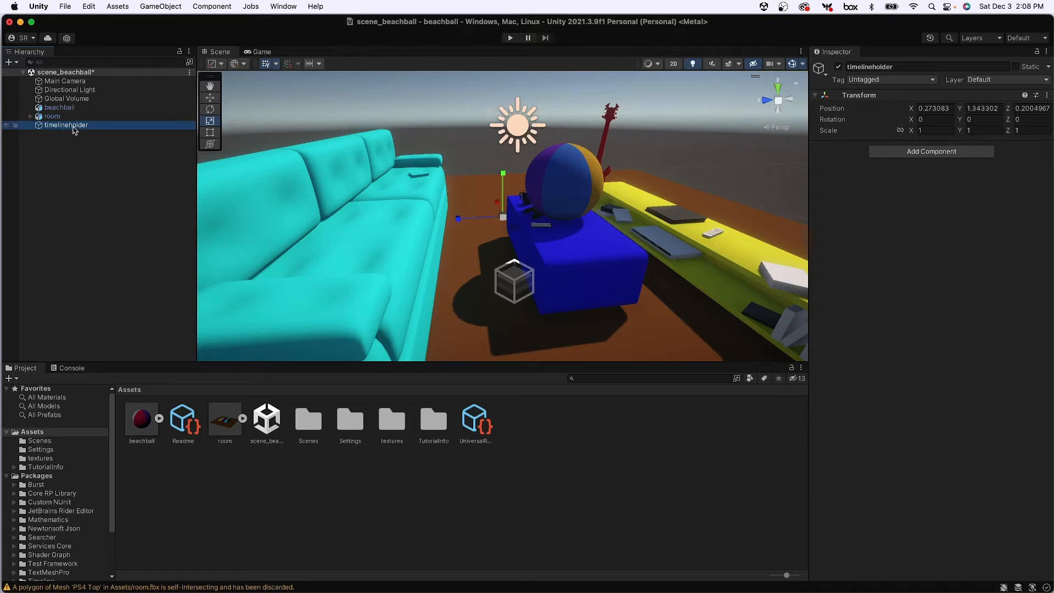
# - Open the Timeline window for timelineholder and create a timeline asset named beachBallTimeline in the Assets folder
pyautogui.click(73, 126)
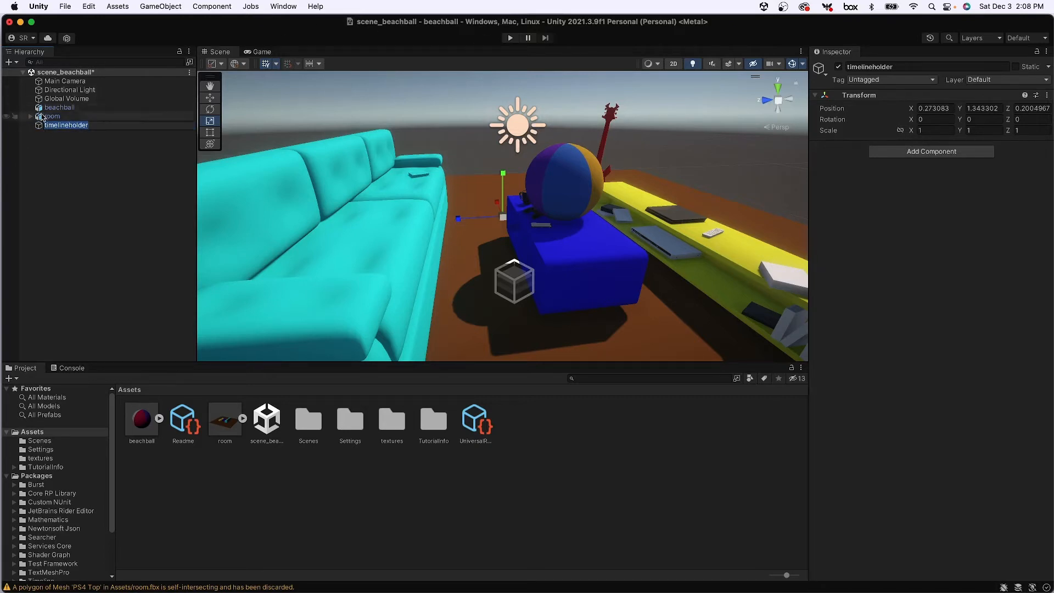
pyautogui.click(45, 138)
pyautogui.click(46, 126)
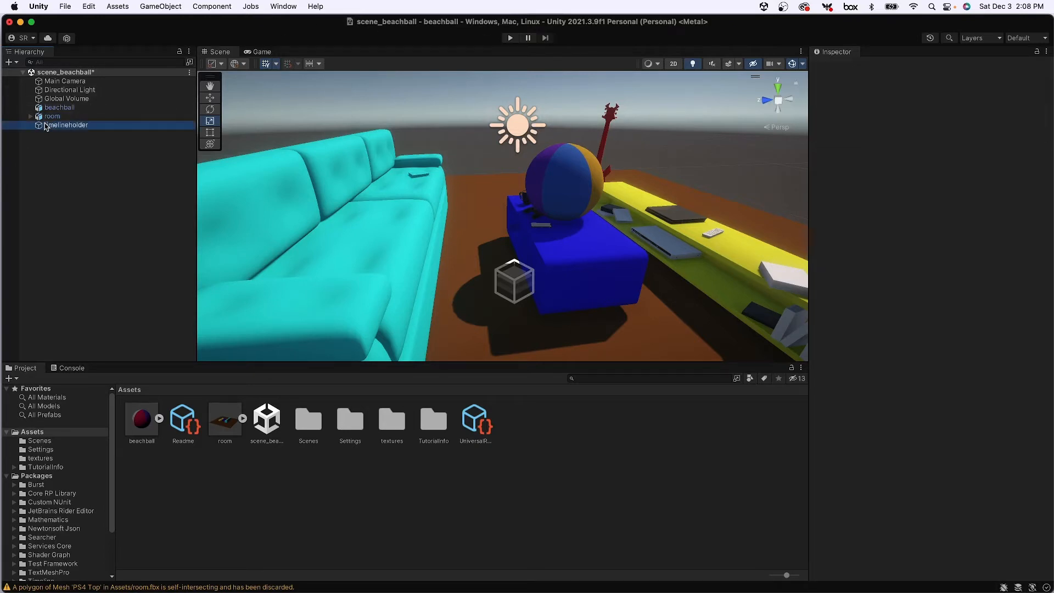
pyautogui.click(280, 8)
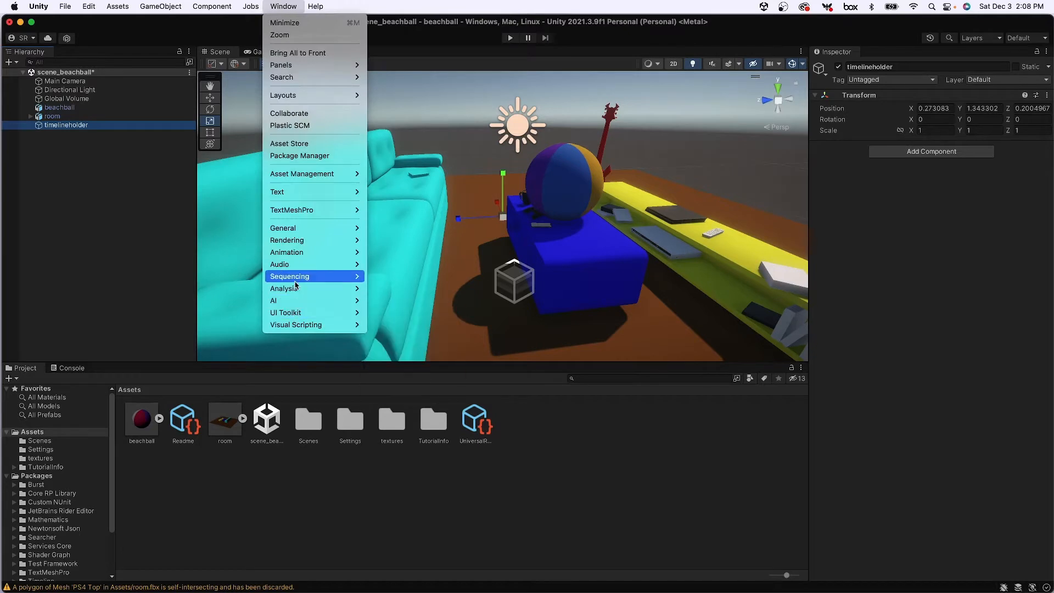
pyautogui.moveTo(332, 277)
pyautogui.click(384, 278)
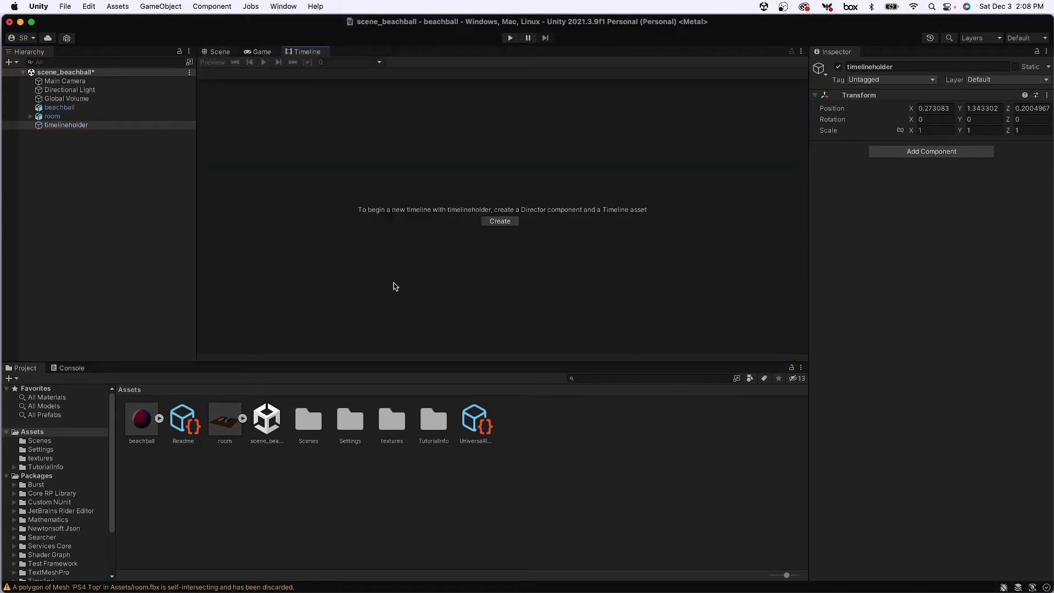
pyautogui.click(506, 225)
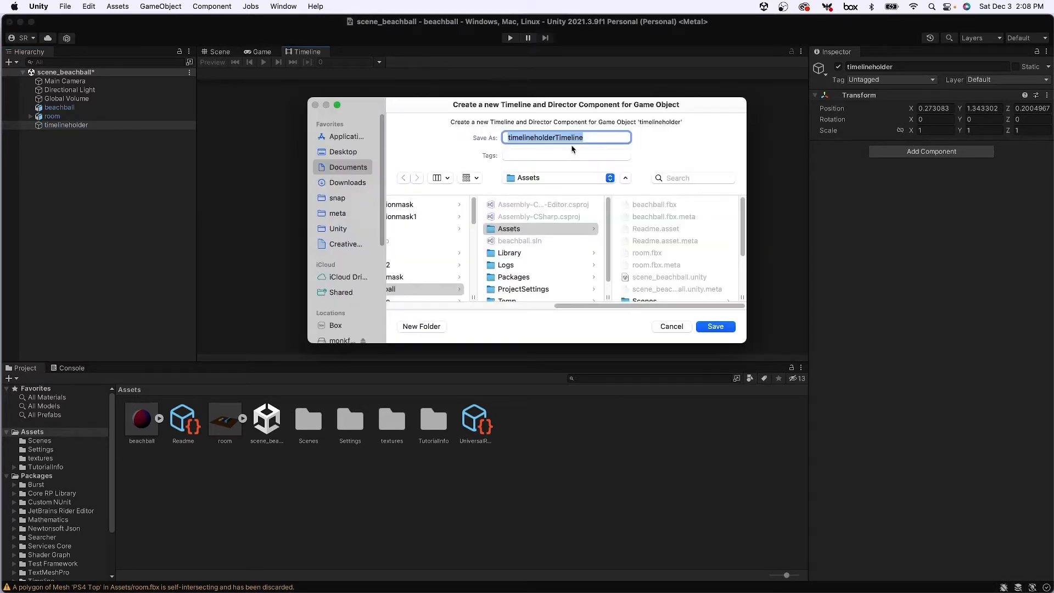
pyautogui.write('beachBa')
pyautogui.click(715, 327)
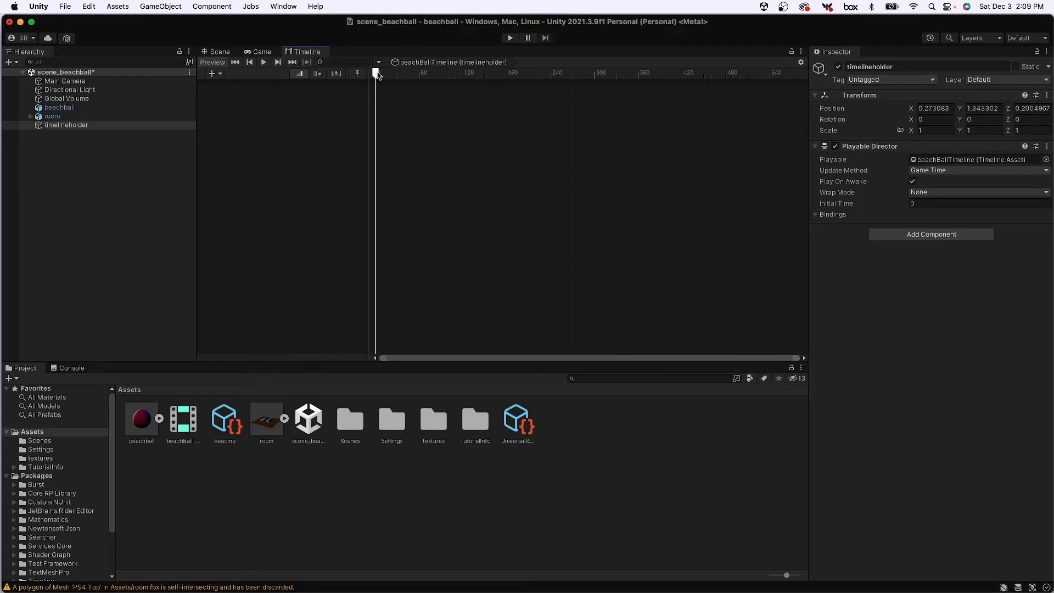
# - Dock the Timeline view between the Scene and Project views and lock it on timelineholder's timeline
pyautogui.moveTo(376, 76)
pyautogui.mouseDown()
pyautogui.moveTo(635, 94)
pyautogui.moveTo(381, 85)
pyautogui.mouseUp()
pyautogui.moveTo(305, 52); pyautogui.dragTo(122, 480)
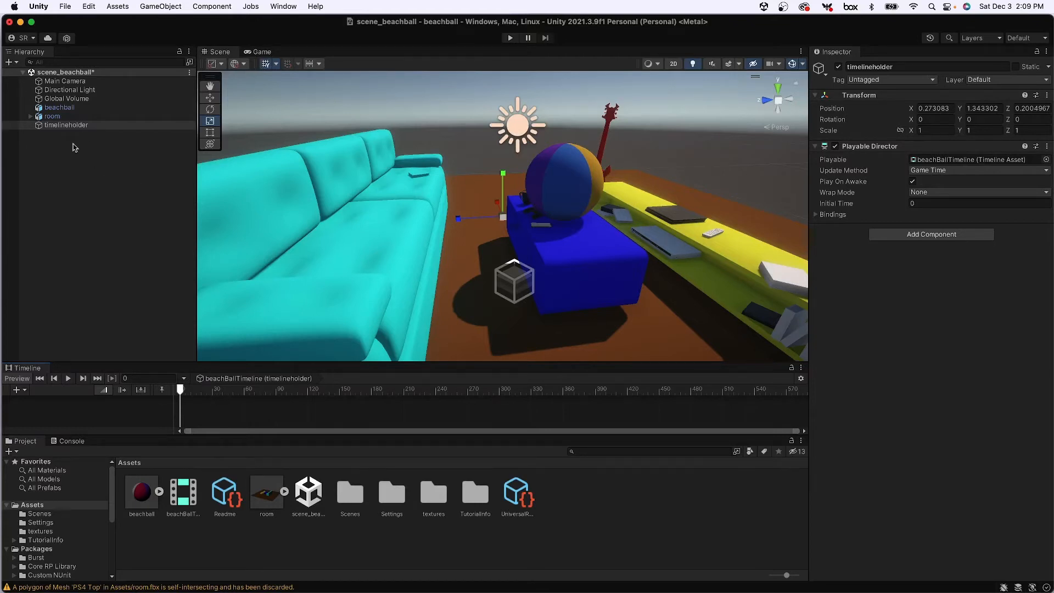
pyautogui.click(58, 121)
pyautogui.click(409, 178)
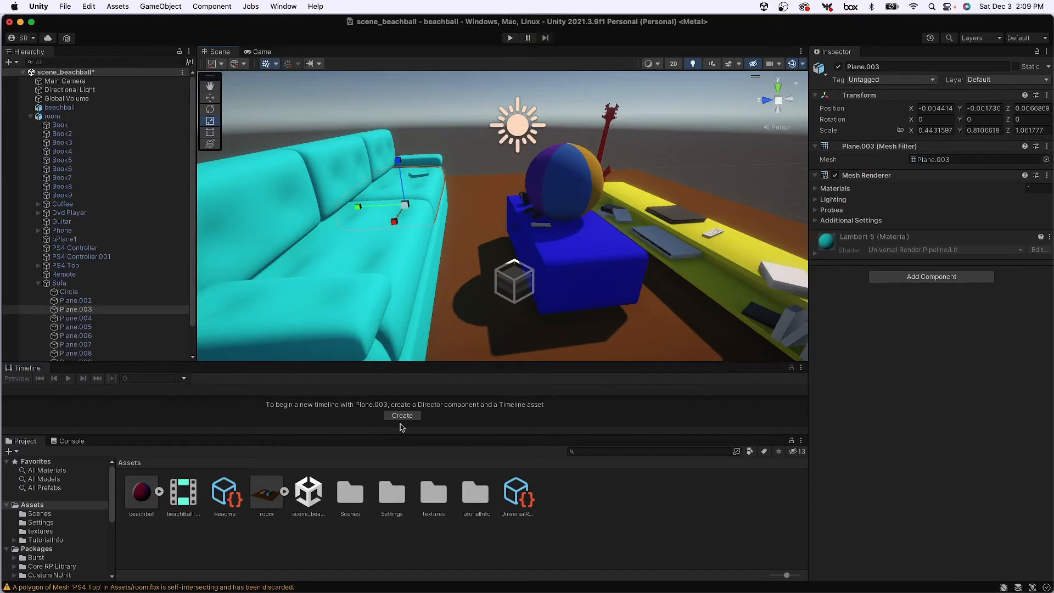
pyautogui.click(31, 116)
pyautogui.click(53, 127)
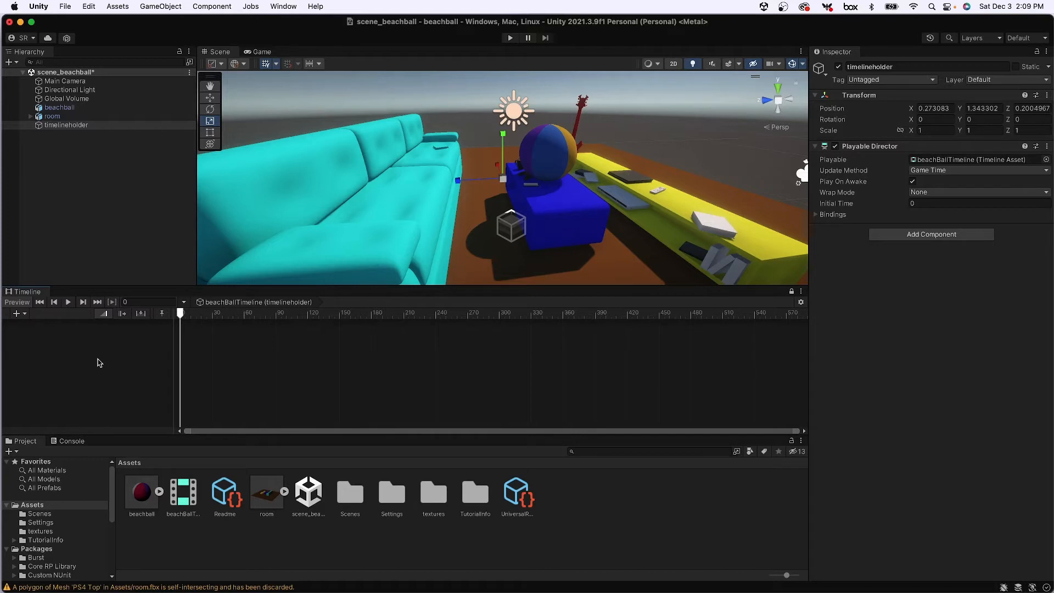
# - Add an animation track to the timeline for the beachball object
pyautogui.rightClick(25, 334)
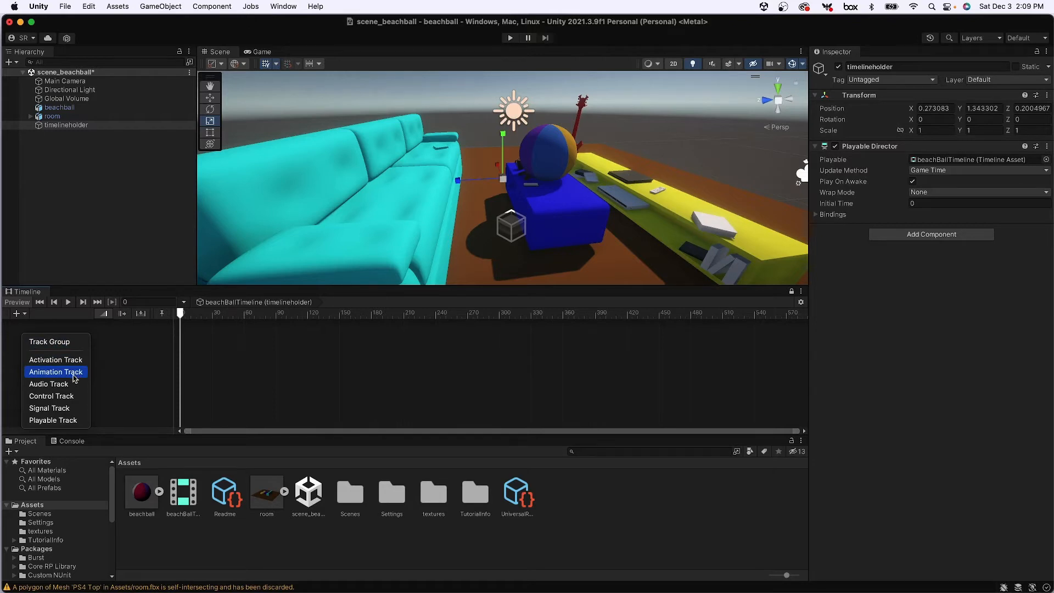
pyautogui.click(93, 172)
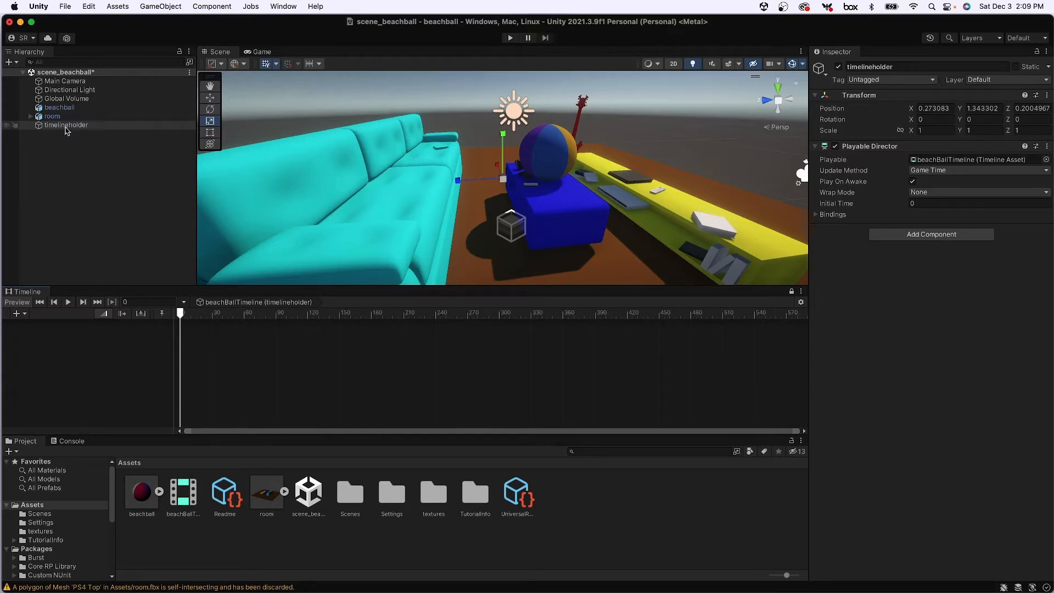
pyautogui.click(59, 109)
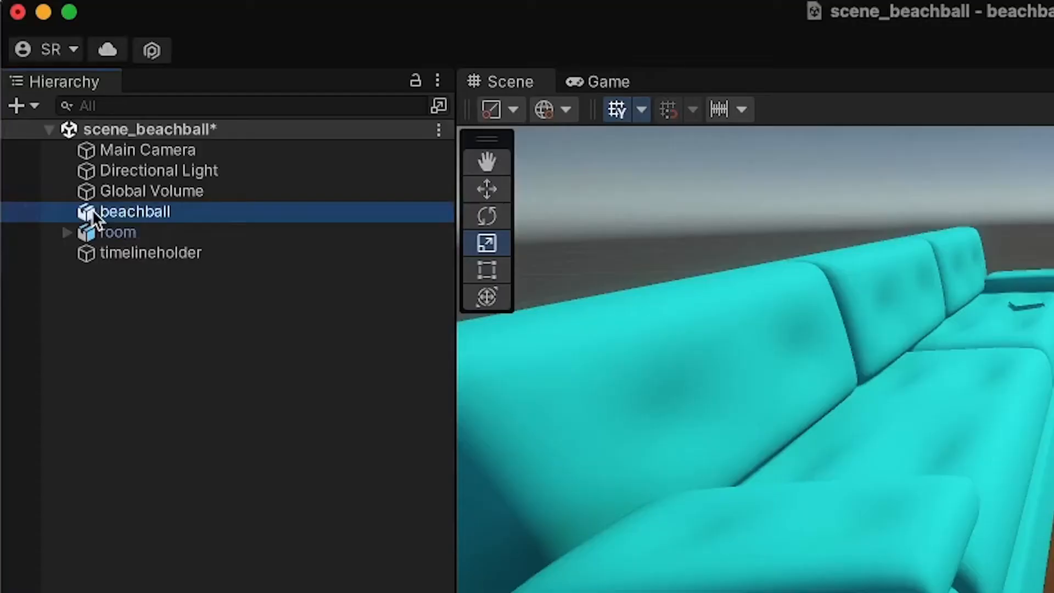
pyautogui.moveTo(94, 217); pyautogui.dragTo(69, 350)
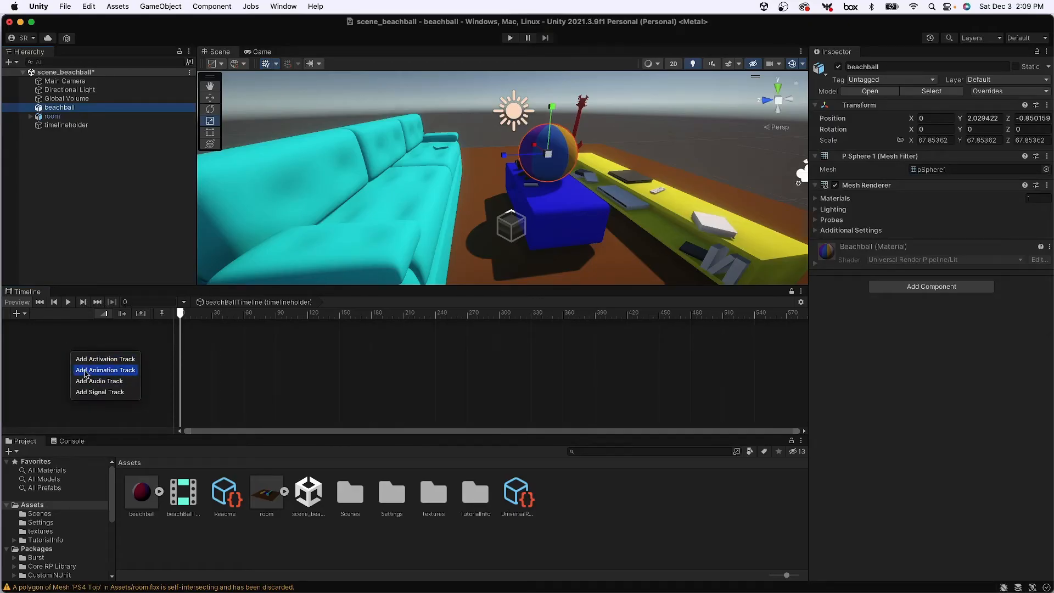
pyautogui.click(115, 371)
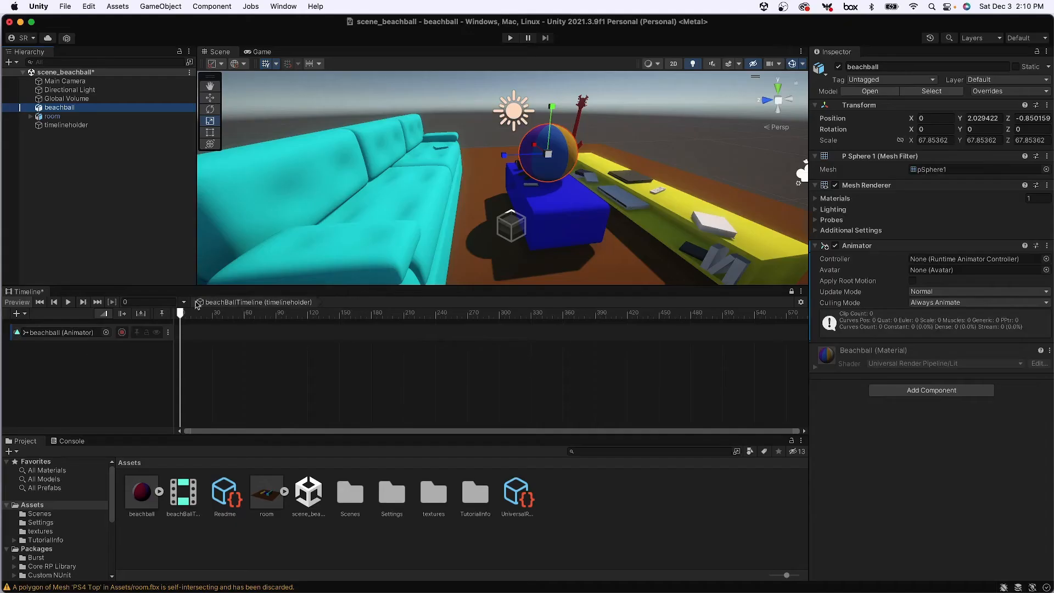
# - Start recording on the beachball track and add a key for the ball's position at frame 0
pyautogui.moveTo(209, 316); pyautogui.dragTo(179, 324)
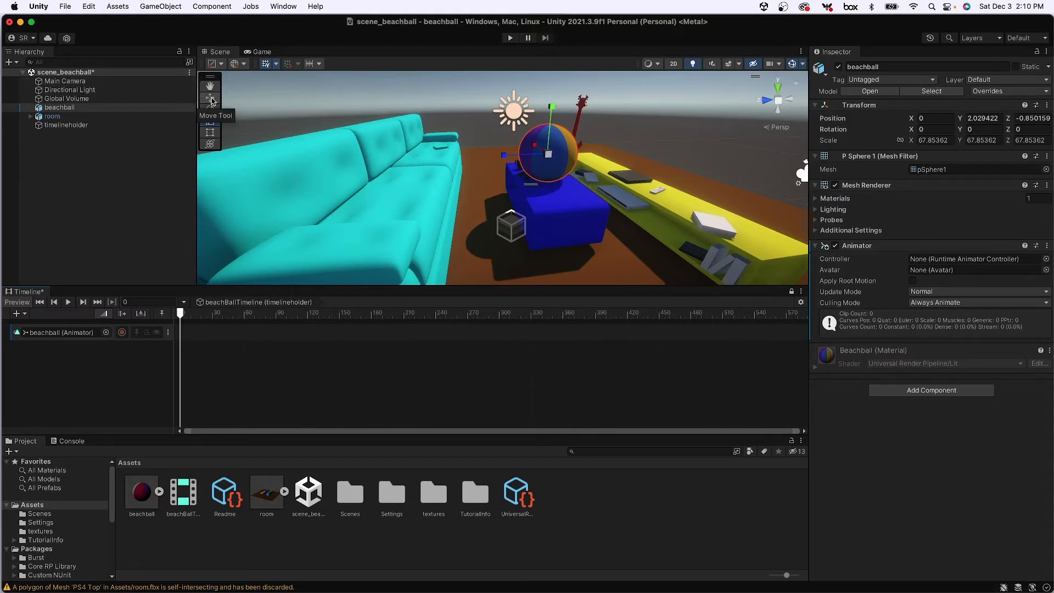
pyautogui.click(211, 99)
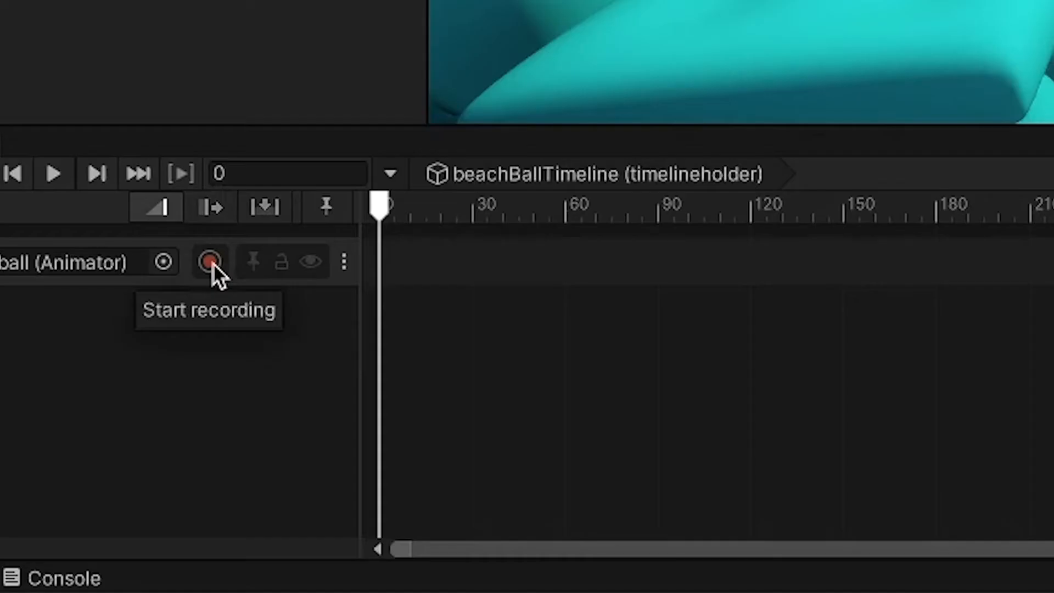
pyautogui.click(211, 262)
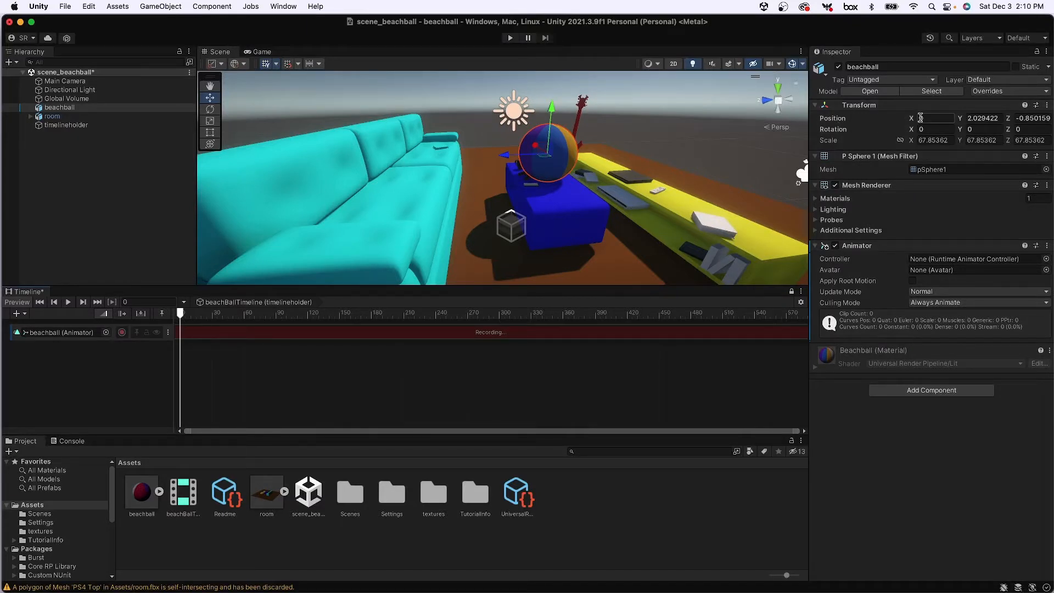
pyautogui.rightClick(849, 121)
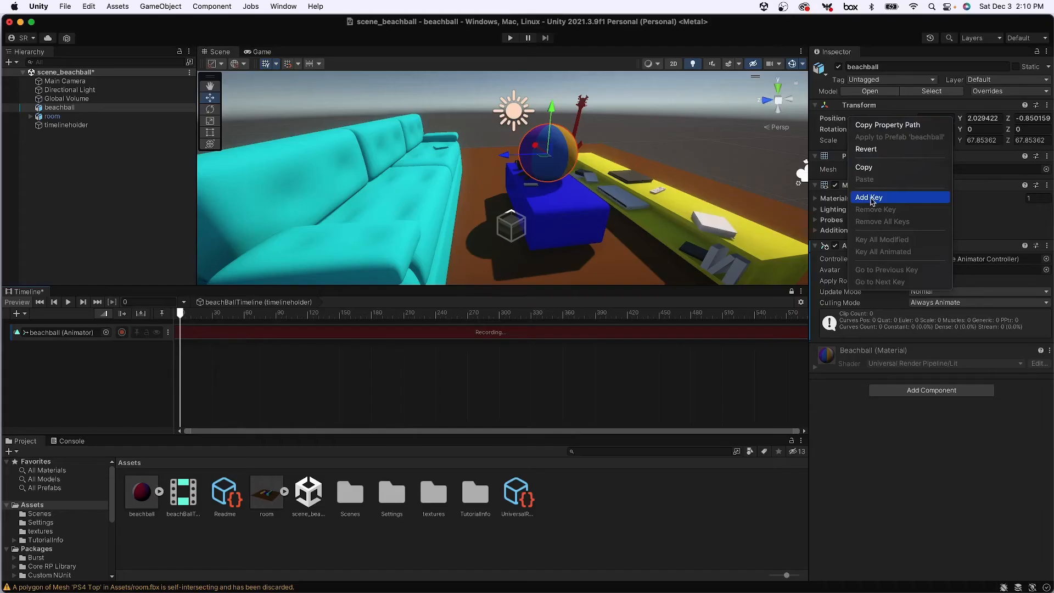
pyautogui.click(873, 199)
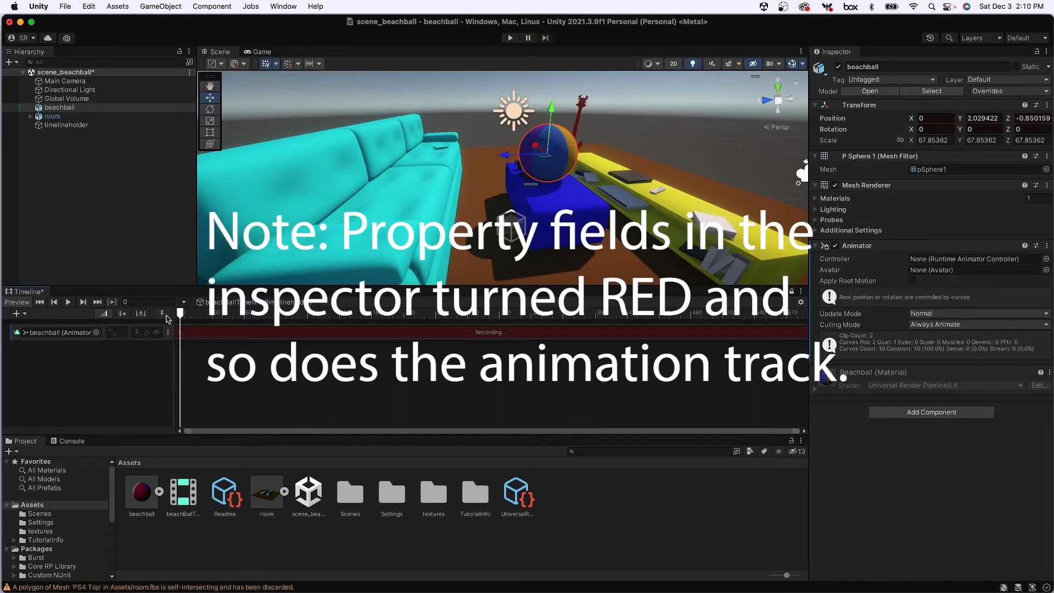
# - At frame 30, move the ball down to the floor beside the blue table, at about Y 0.85, Z 0.69
pyautogui.moveTo(181, 314); pyautogui.dragTo(214, 318)
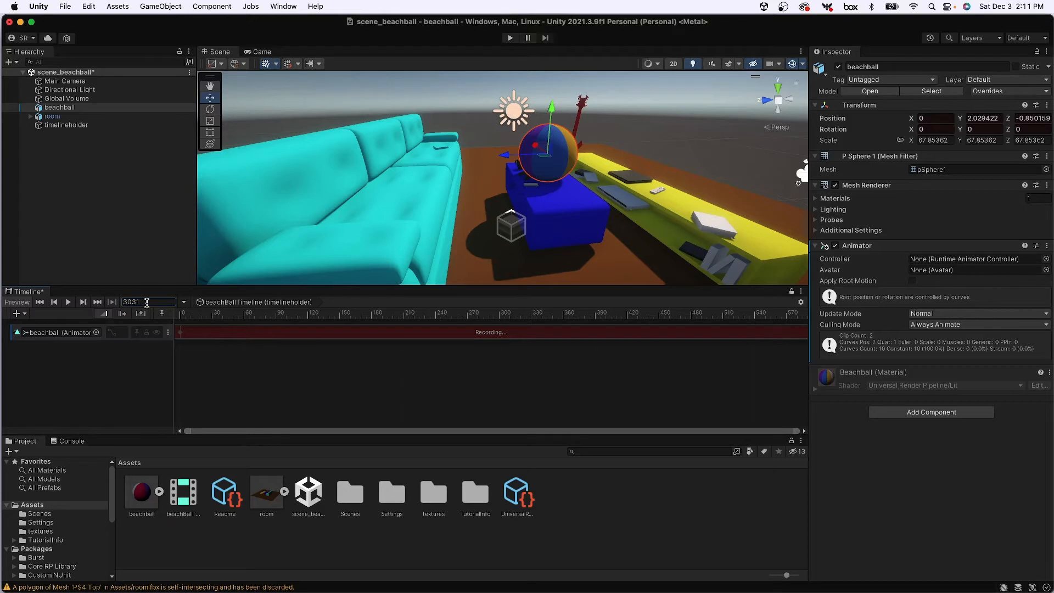
pyautogui.write('30')
pyautogui.press('Return')
pyautogui.keyDown('alt'); pyautogui.moveTo(543, 150); pyautogui.dragTo(508, 185); pyautogui.keyUp('alt')
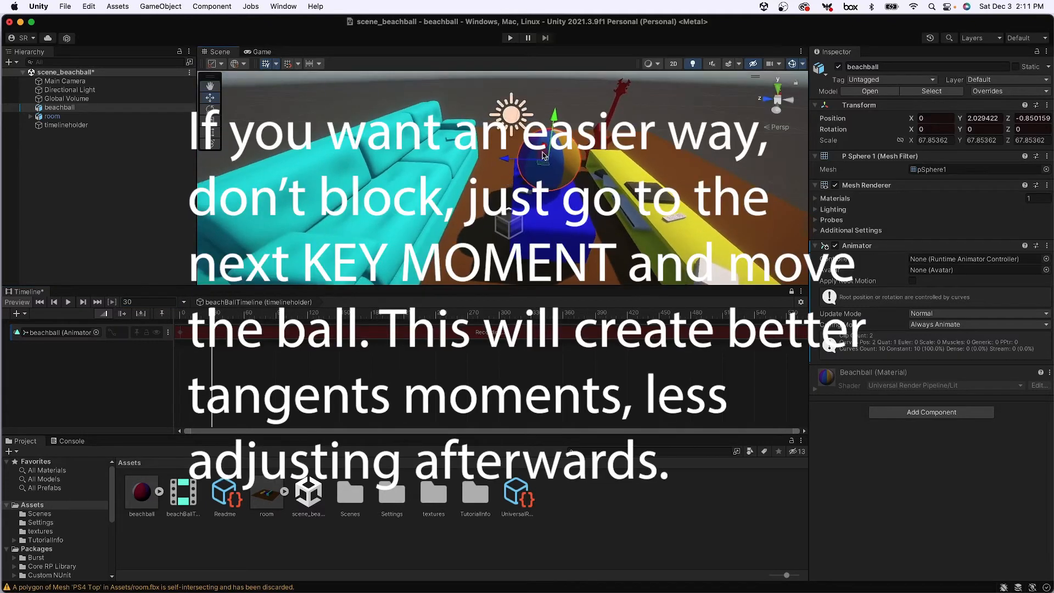
pyautogui.moveTo(541, 152)
pyautogui.mouseDown()
pyautogui.moveTo(478, 196)
pyautogui.moveTo(519, 176)
pyautogui.moveTo(532, 139)
pyautogui.mouseUp()
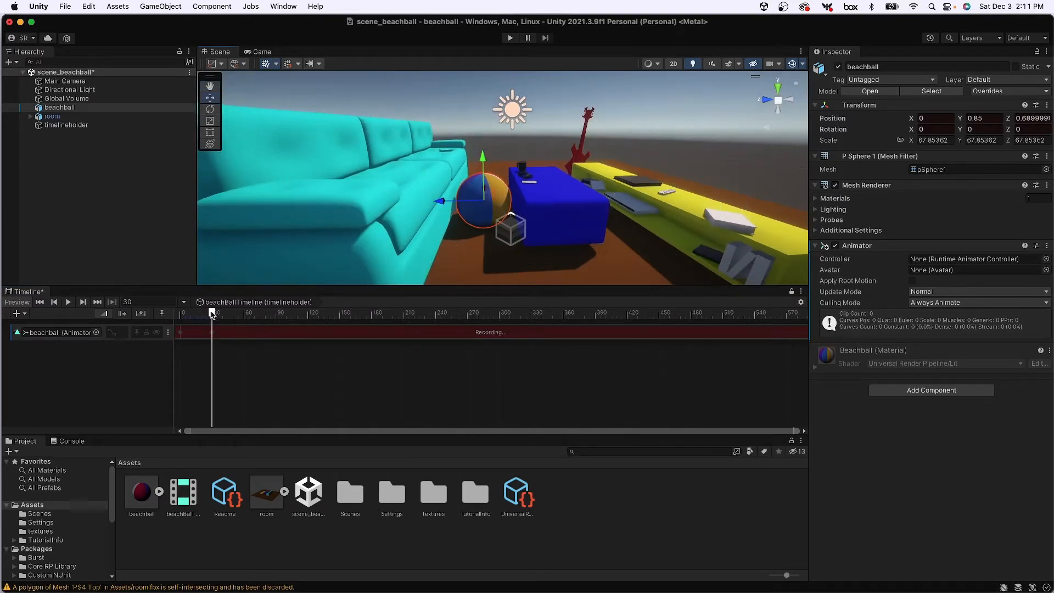
# - At frame 15, raise the ball into the arc of its first bounce, at about Y 2.56, Z 0.49
pyautogui.click(192, 313)
pyautogui.moveTo(193, 313)
pyautogui.mouseDown()
pyautogui.moveTo(212, 314)
pyautogui.moveTo(182, 315)
pyautogui.moveTo(263, 320)
pyautogui.moveTo(199, 320)
pyautogui.mouseUp()
pyautogui.moveTo(175, 318); pyautogui.dragTo(197, 323)
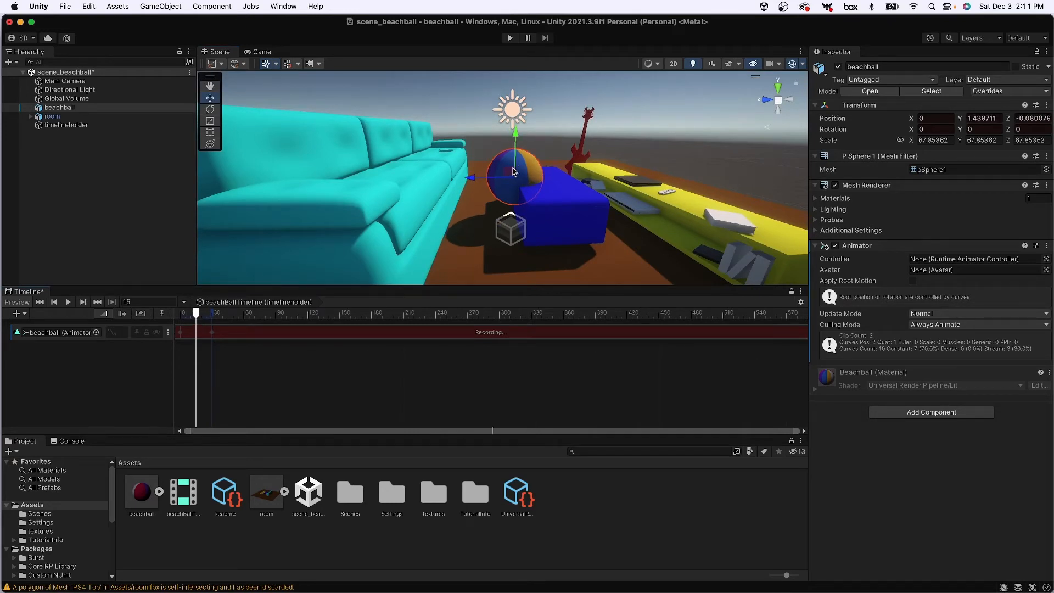
pyautogui.moveTo(505, 173); pyautogui.dragTo(488, 155)
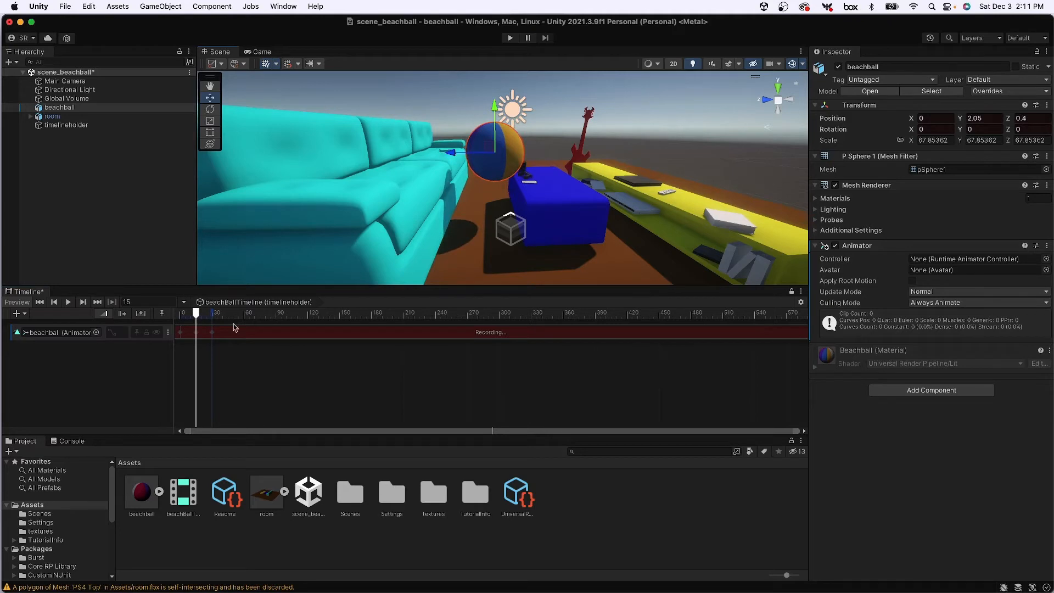
pyautogui.moveTo(196, 313)
pyautogui.mouseDown()
pyautogui.moveTo(180, 313)
pyautogui.moveTo(214, 313)
pyautogui.moveTo(197, 313)
pyautogui.mouseUp()
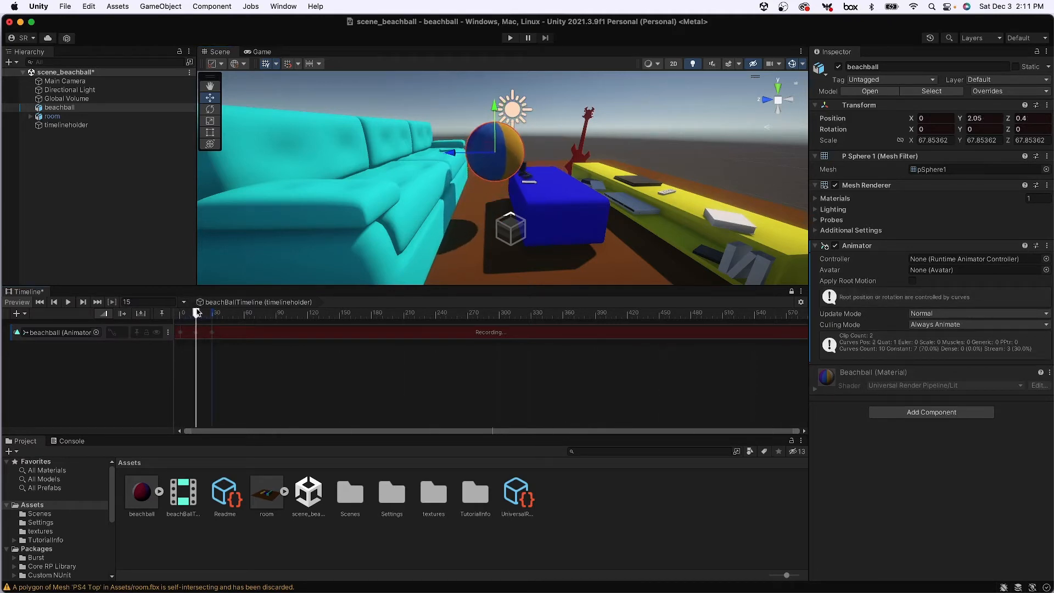
pyautogui.moveTo(487, 147); pyautogui.dragTo(484, 125)
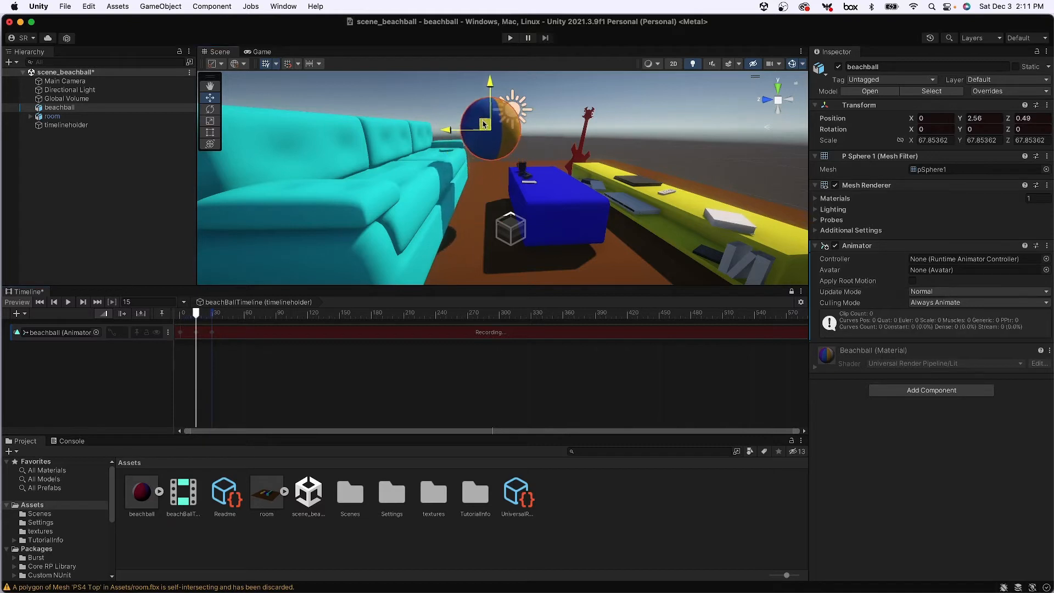
# - Key the ball over the sofa at frame 60, about Y 2.53, Z 2.14, and in mid-arc at frame 43, about Y 2.35, Z 1.03
pyautogui.moveTo(196, 313); pyautogui.dragTo(223, 326)
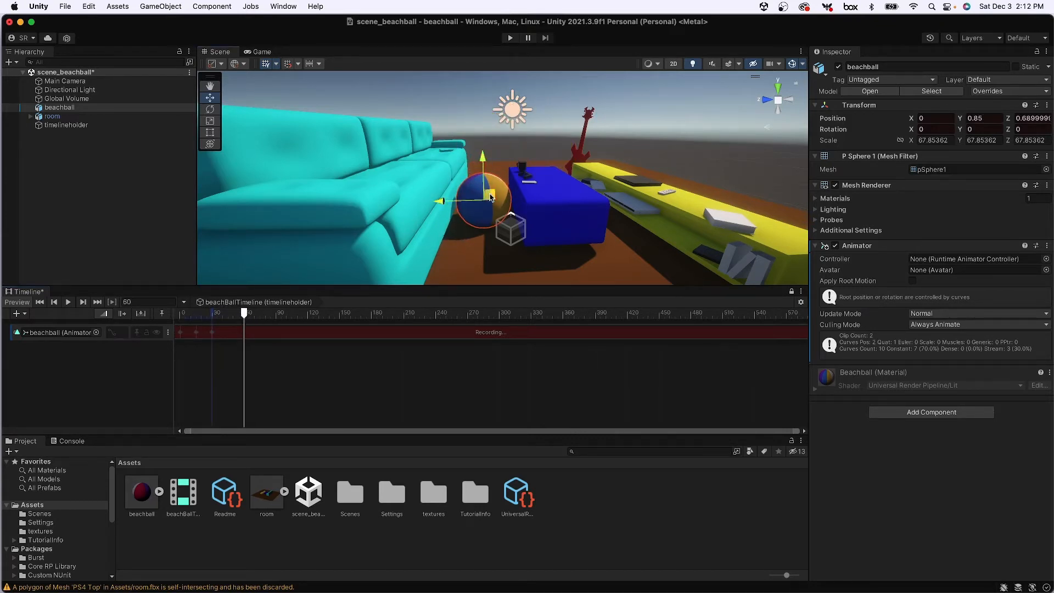
pyautogui.moveTo(490, 198); pyautogui.dragTo(423, 128)
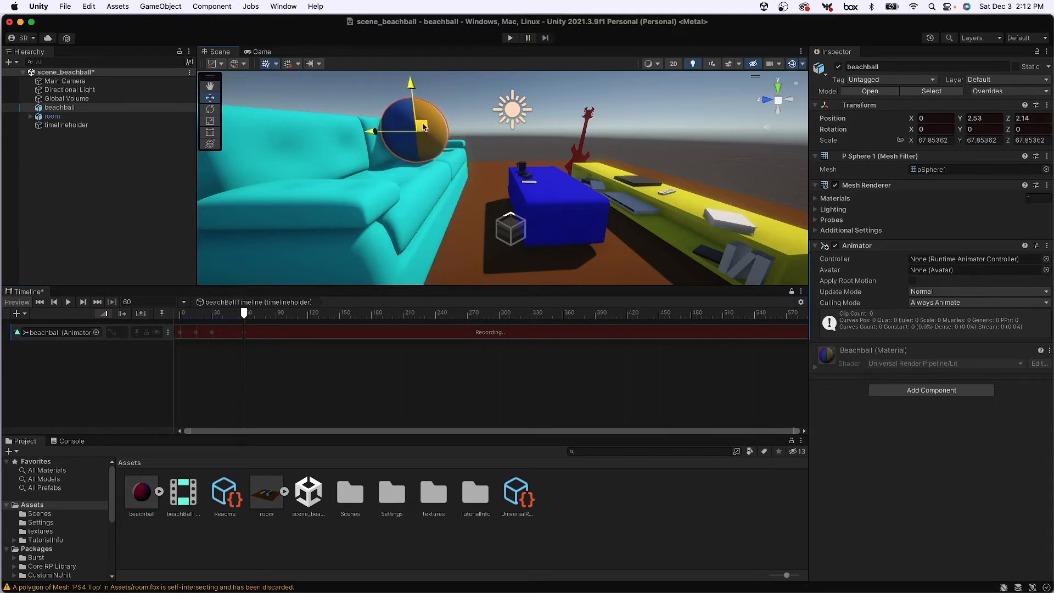
pyautogui.moveTo(476, 156)
pyautogui.keyDown('alt'); pyautogui.mouseDown()
pyautogui.moveTo(426, 200)
pyautogui.moveTo(466, 158)
pyautogui.mouseUp(); pyautogui.keyUp('alt')
pyautogui.moveTo(244, 312)
pyautogui.mouseDown()
pyautogui.moveTo(217, 311)
pyautogui.moveTo(226, 312)
pyautogui.mouseUp()
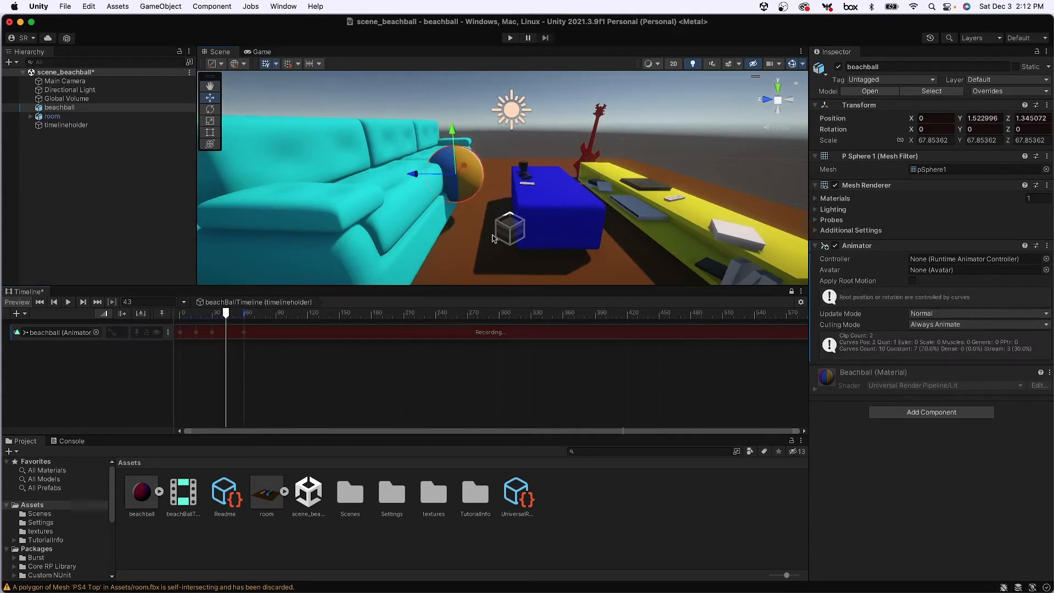
pyautogui.moveTo(463, 175); pyautogui.dragTo(475, 141)
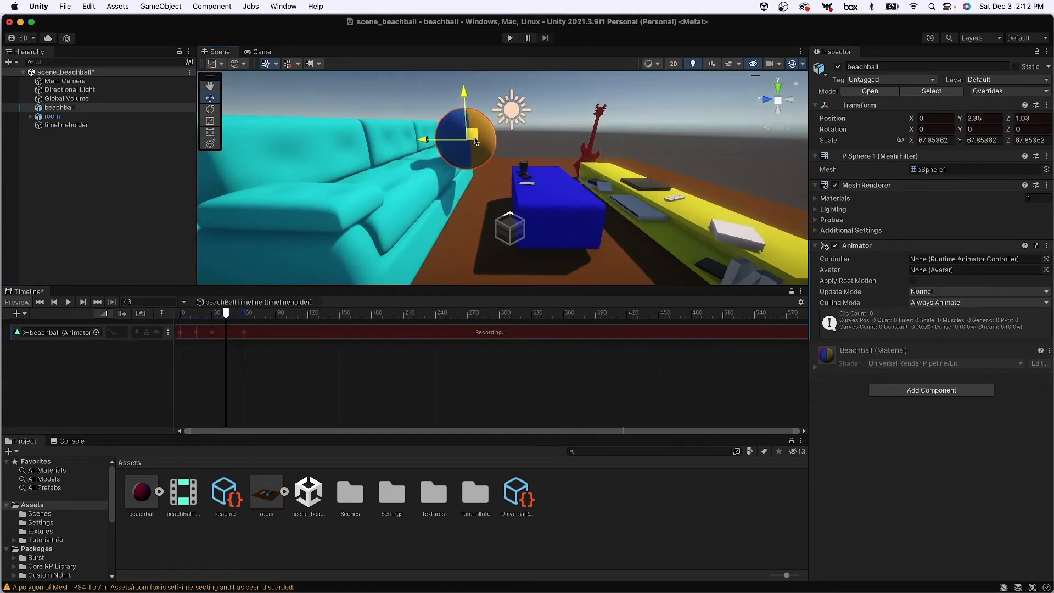
# - At frame 91, move the ball over the back of the sofa and down to the floor behind it
pyautogui.moveTo(226, 314); pyautogui.dragTo(246, 327)
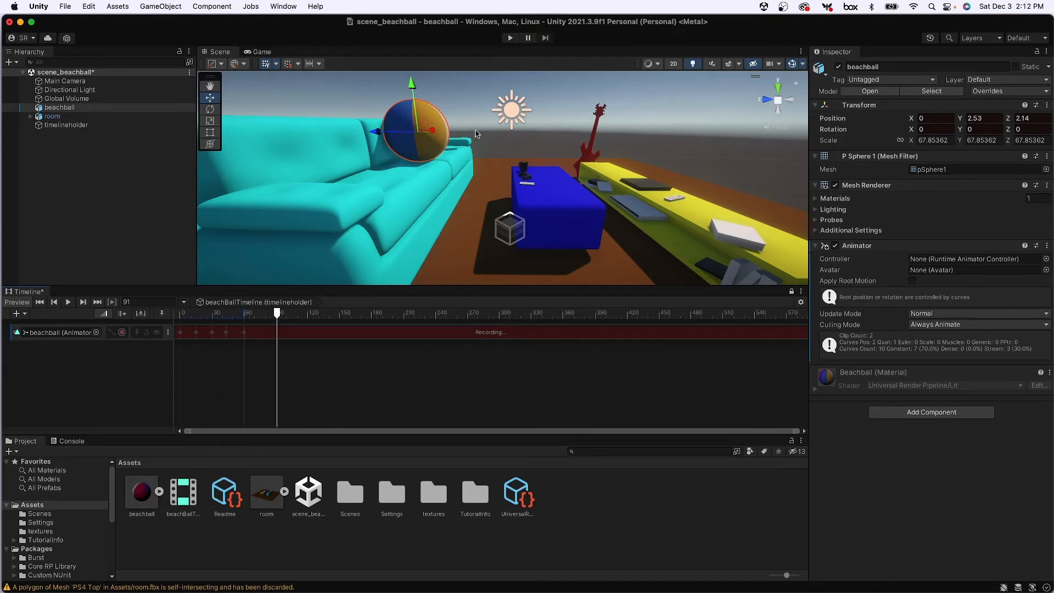
pyautogui.keyDown('alt'); pyautogui.moveTo(420, 157); pyautogui.dragTo(419, 185); pyautogui.keyUp('alt')
pyautogui.moveTo(377, 138); pyautogui.dragTo(250, 163)
pyautogui.keyDown('alt'); pyautogui.moveTo(353, 245); pyautogui.dragTo(352, 222); pyautogui.keyUp('alt')
# - At frame 75, place the ball high above the sofa at about Y 3.64, Z 1.95
pyautogui.moveTo(279, 317)
pyautogui.mouseDown()
pyautogui.moveTo(246, 316)
pyautogui.moveTo(260, 316)
pyautogui.mouseUp()
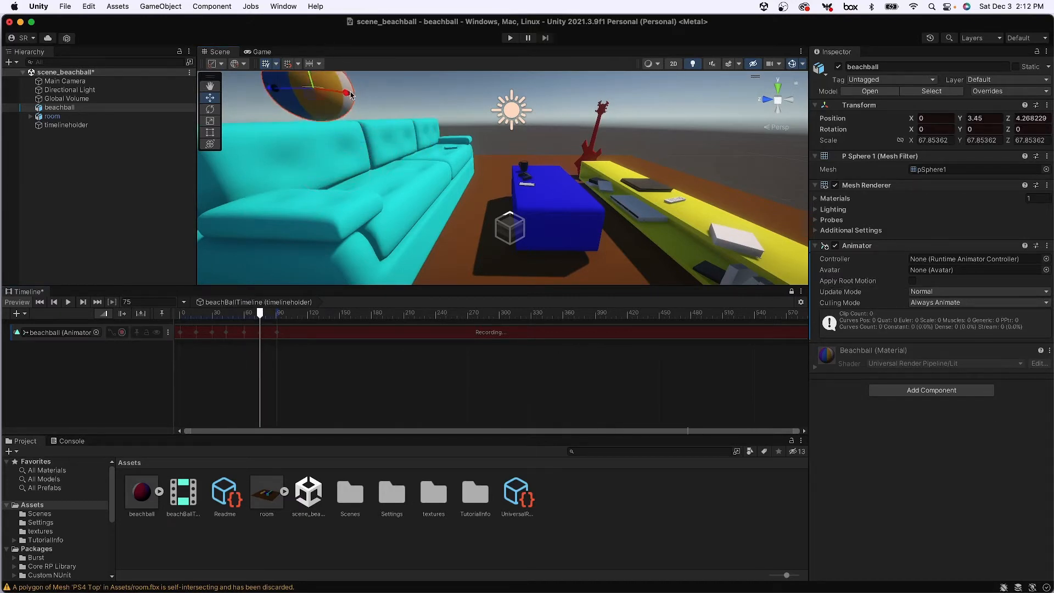
pyautogui.keyDown('alt'); pyautogui.moveTo(405, 130); pyautogui.dragTo(475, 197); pyautogui.keyUp('alt')
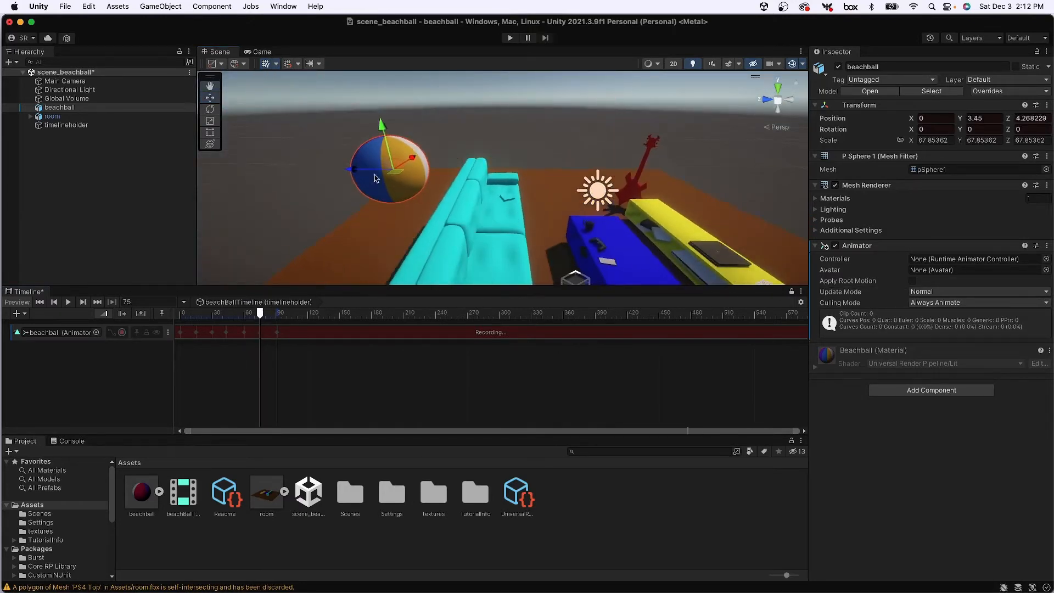
pyautogui.moveTo(352, 174); pyautogui.dragTo(465, 173)
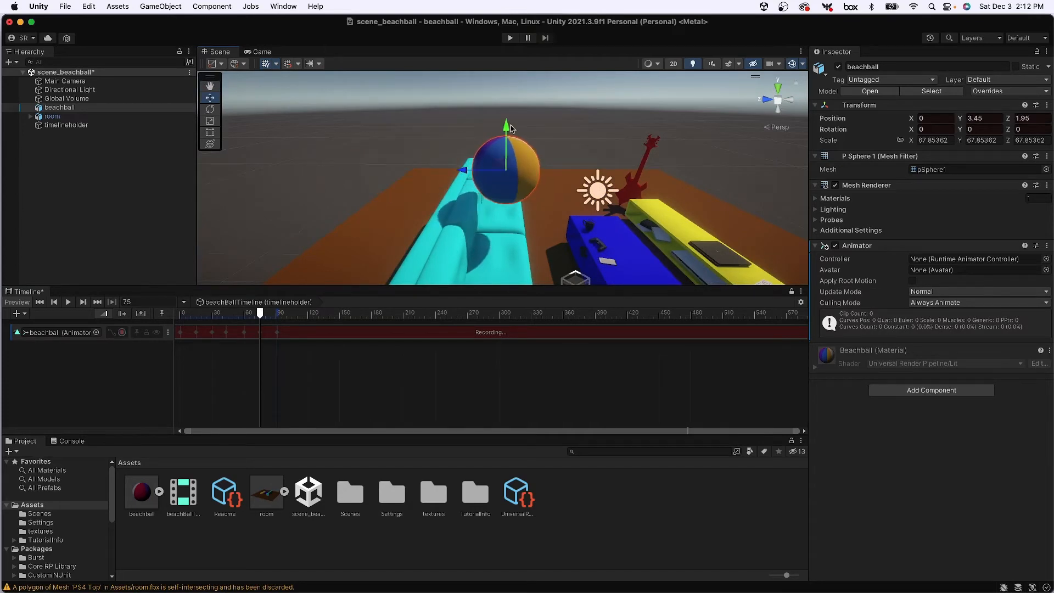
pyautogui.moveTo(508, 128); pyautogui.dragTo(508, 118)
pyautogui.keyDown('alt'); pyautogui.moveTo(490, 153); pyautogui.dragTo(495, 178); pyautogui.keyUp('alt')
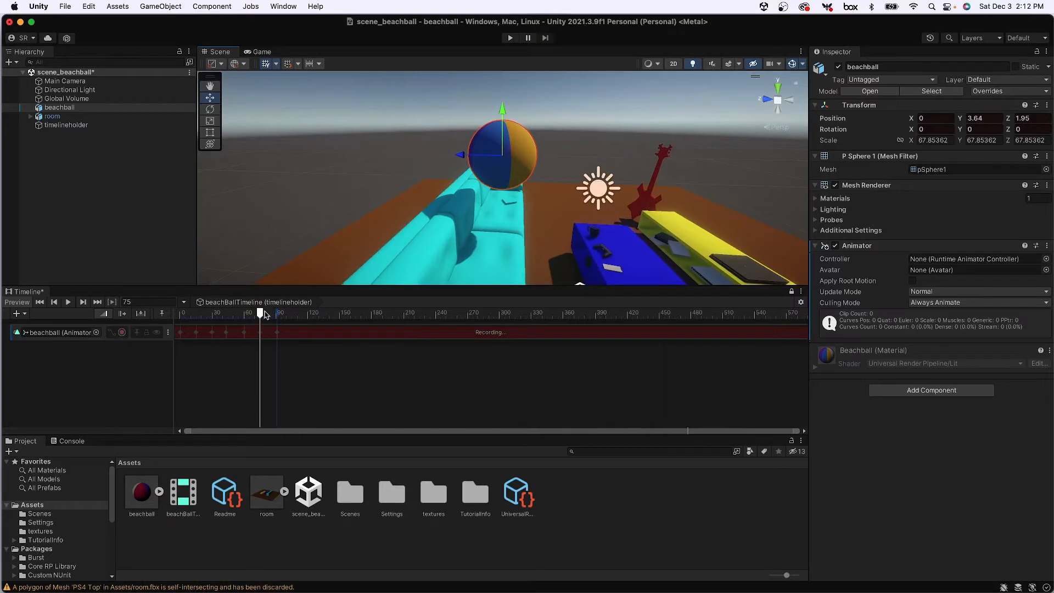
# - Check the ball's motion up to frame 90, stop recording, and open the recorded track in the Animation window
pyautogui.moveTo(265, 314)
pyautogui.mouseDown()
pyautogui.moveTo(183, 315)
pyautogui.moveTo(291, 322)
pyautogui.moveTo(248, 321)
pyautogui.moveTo(277, 324)
pyautogui.mouseUp()
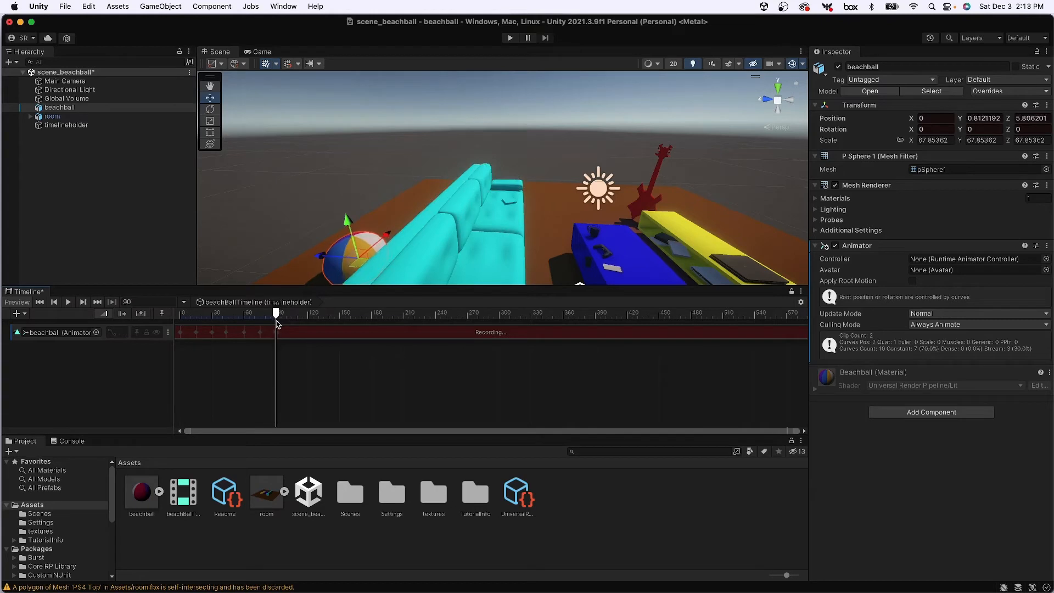
pyautogui.click(122, 338)
pyautogui.click(258, 335)
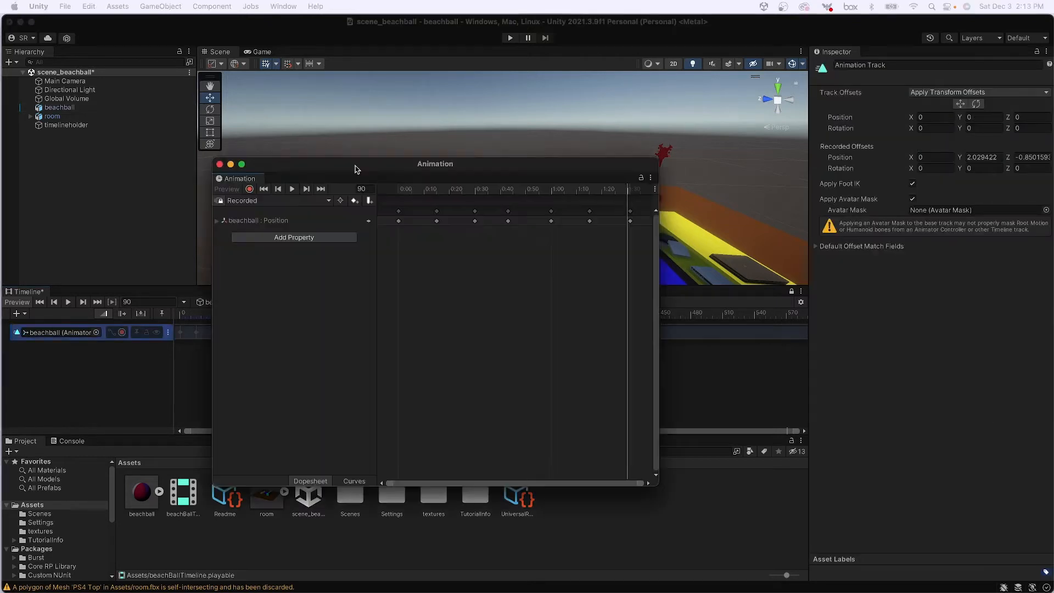
pyautogui.moveTo(355, 166); pyautogui.dragTo(347, 165)
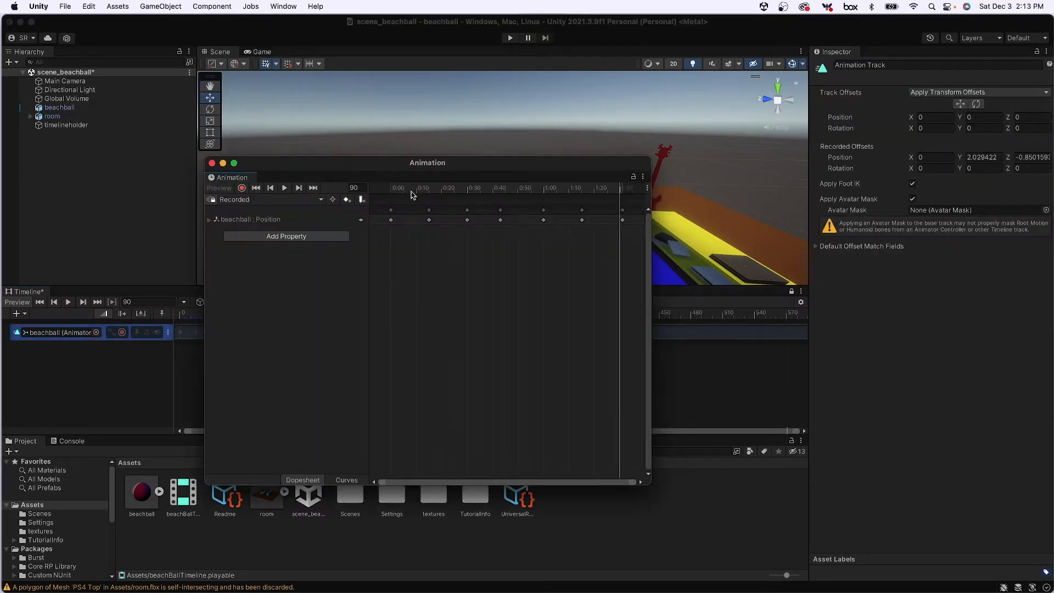
# - Try shifting the ball's second position key slightly along the dopesheet
pyautogui.moveTo(635, 244); pyautogui.dragTo(344, 207)
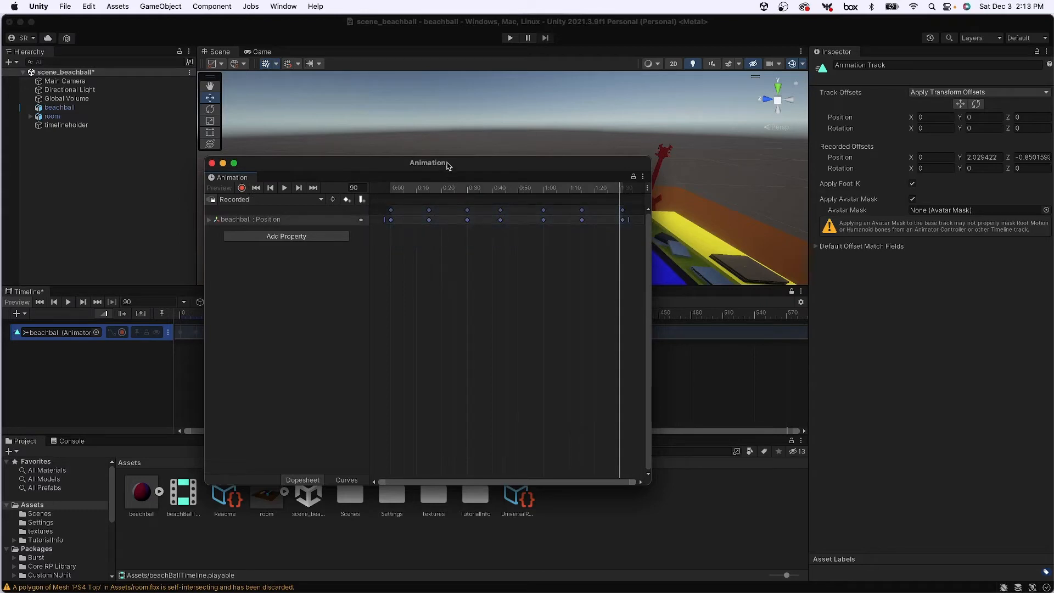
pyautogui.moveTo(448, 166); pyautogui.dragTo(423, 335)
pyautogui.click(420, 406)
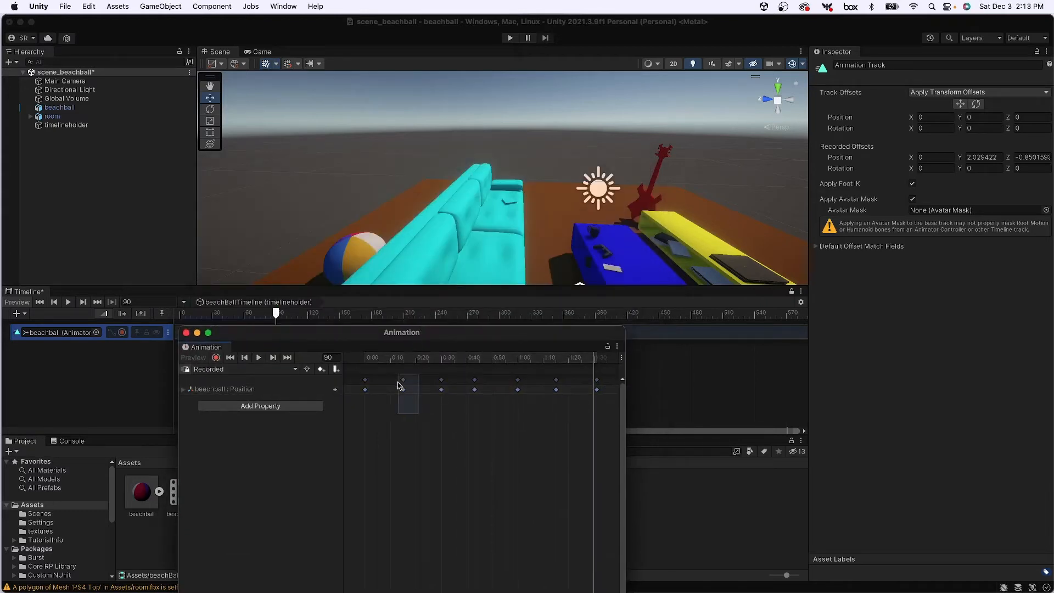
pyautogui.moveTo(398, 385); pyautogui.dragTo(405, 384)
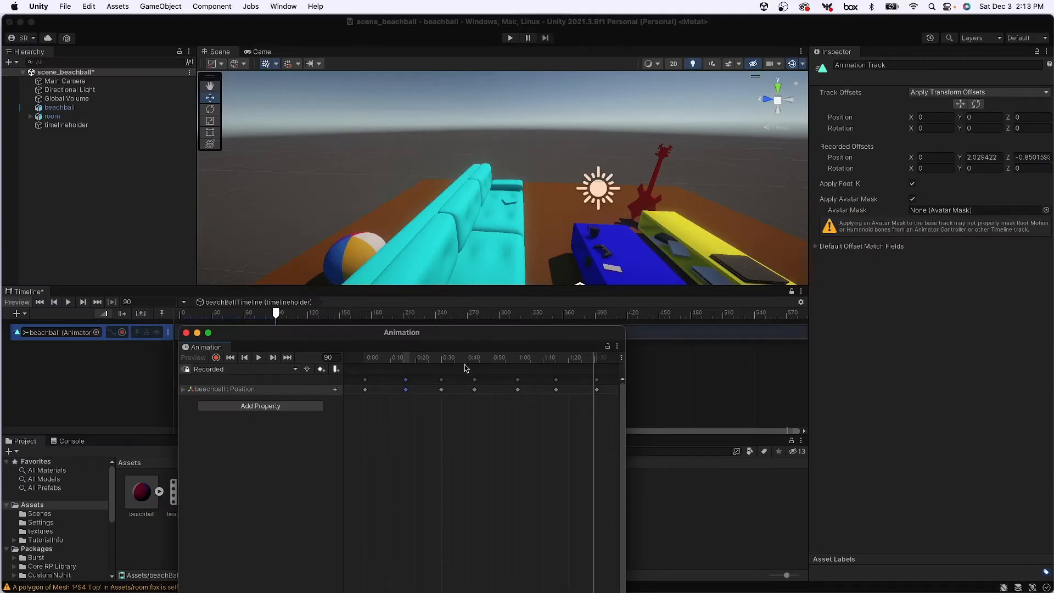
# - Delete all of the ball's position keys in the dopesheet and undo the deletion
pyautogui.moveTo(611, 417); pyautogui.dragTo(308, 367)
pyautogui.press('Delete')
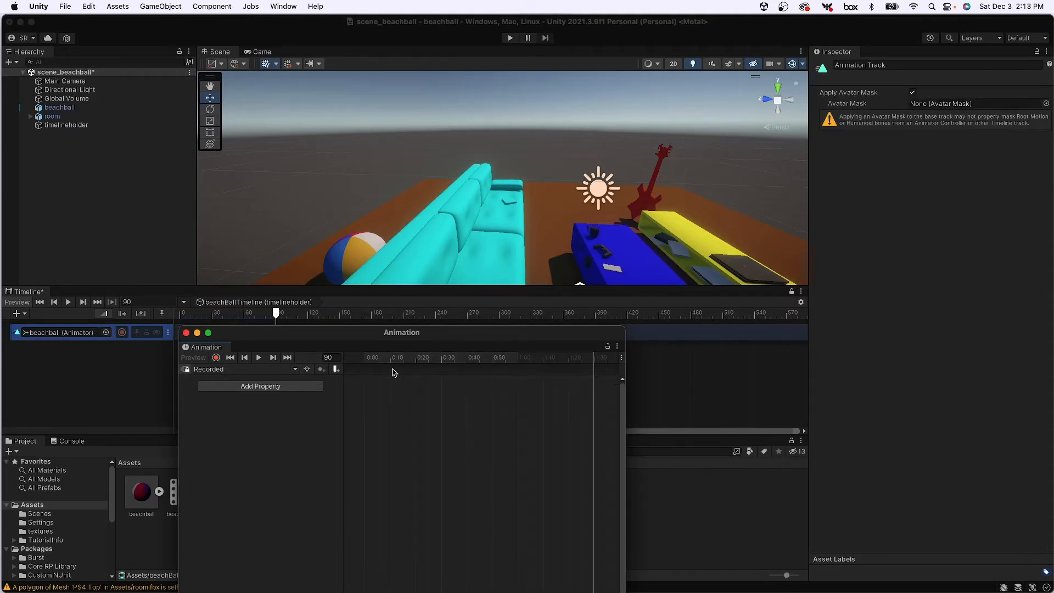
pyautogui.press('super+z')
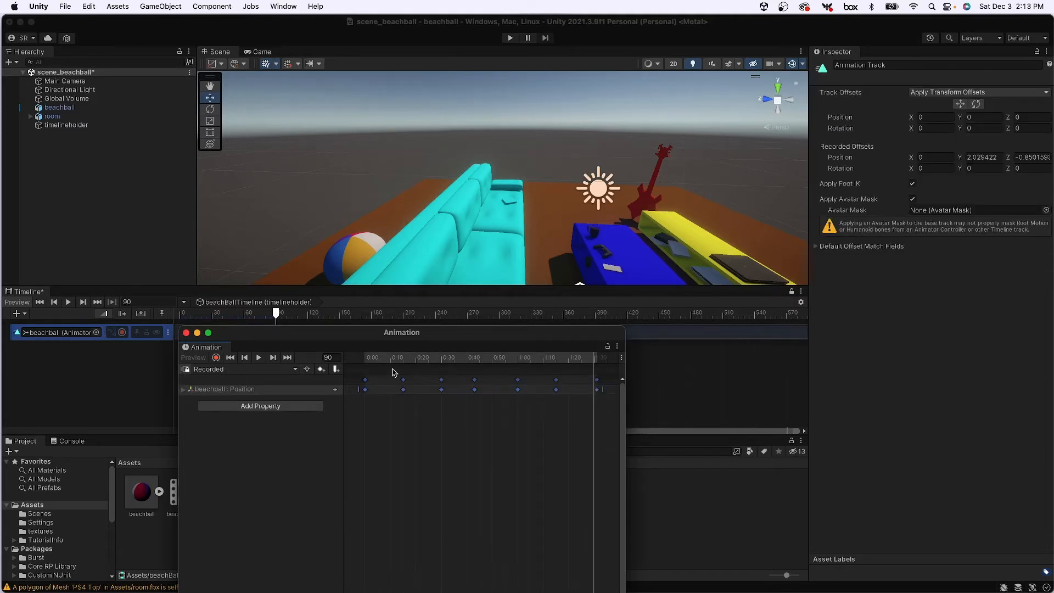
pyautogui.moveTo(358, 335); pyautogui.dragTo(353, 202)
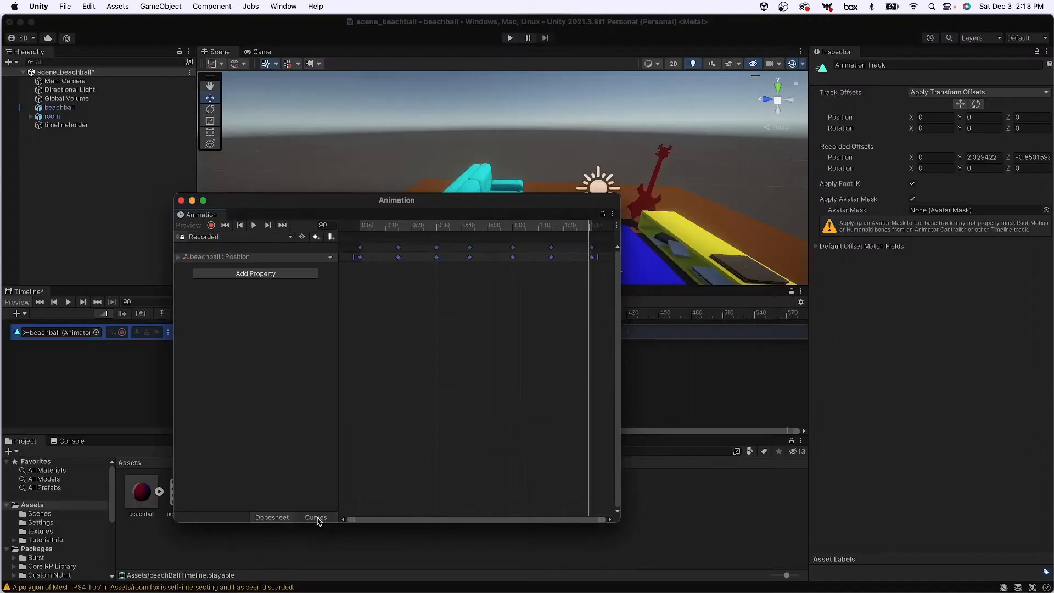
# - Show the ball's position as curves and raise the vertical position key at frame 15 to about 2.3
pyautogui.click(464, 420)
pyautogui.scroll(4, 467, 276)
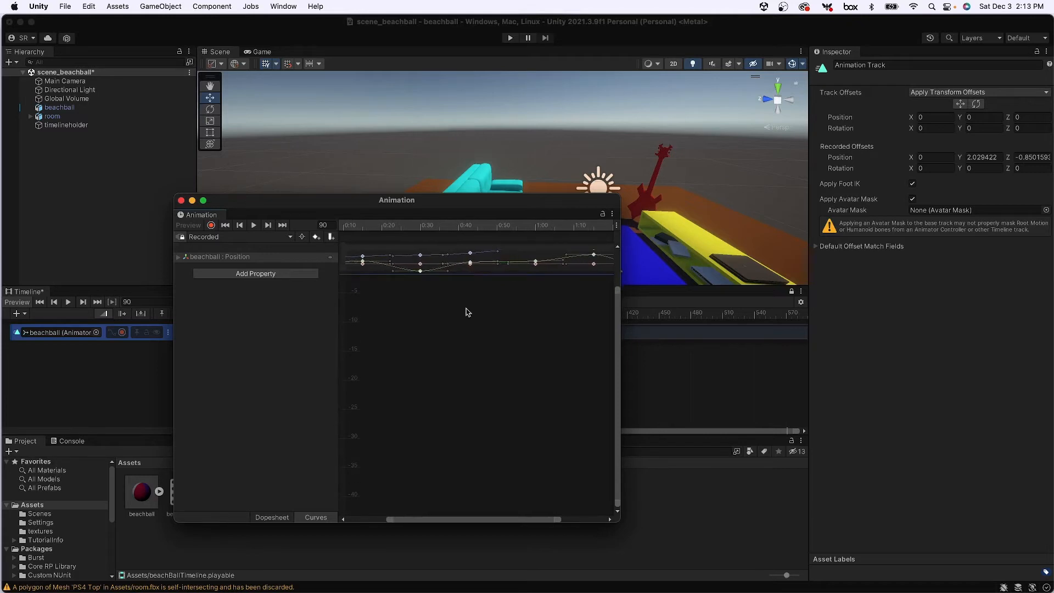
pyautogui.scroll(-2, 467, 313)
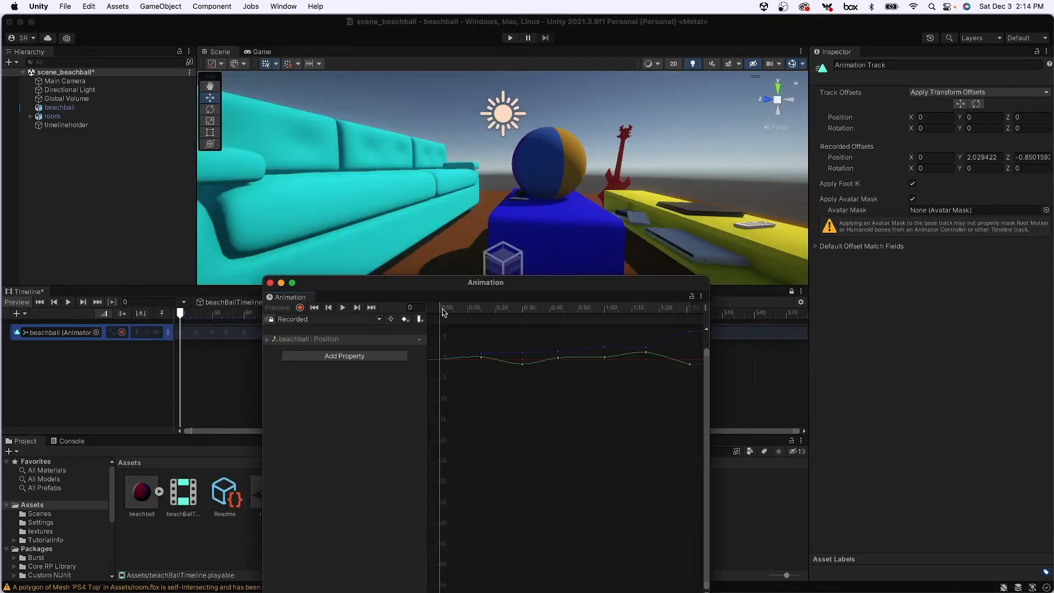
pyautogui.moveTo(445, 313); pyautogui.dragTo(480, 317)
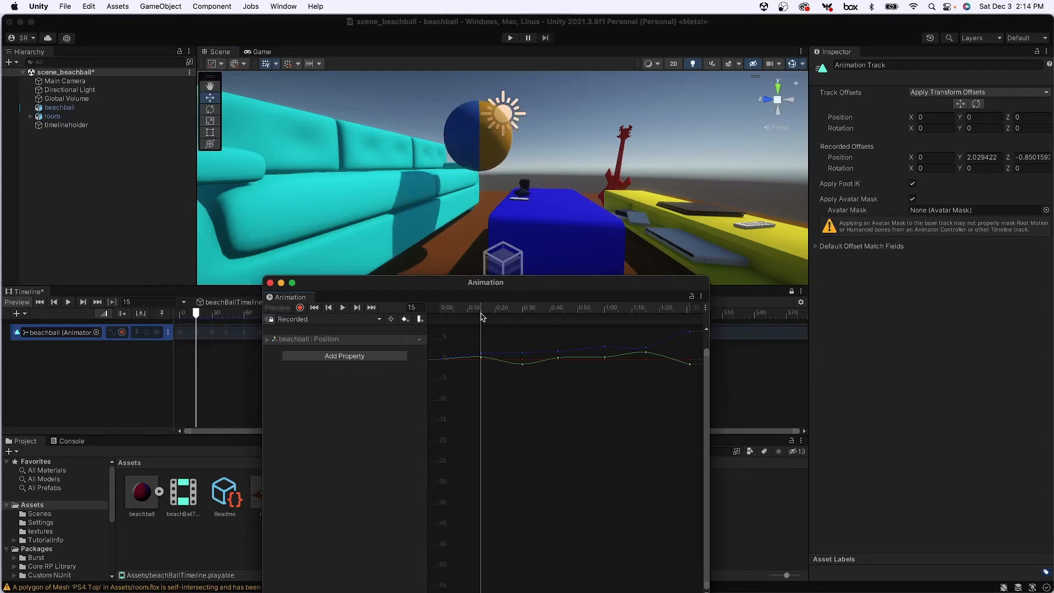
pyautogui.scroll(10, 488, 364)
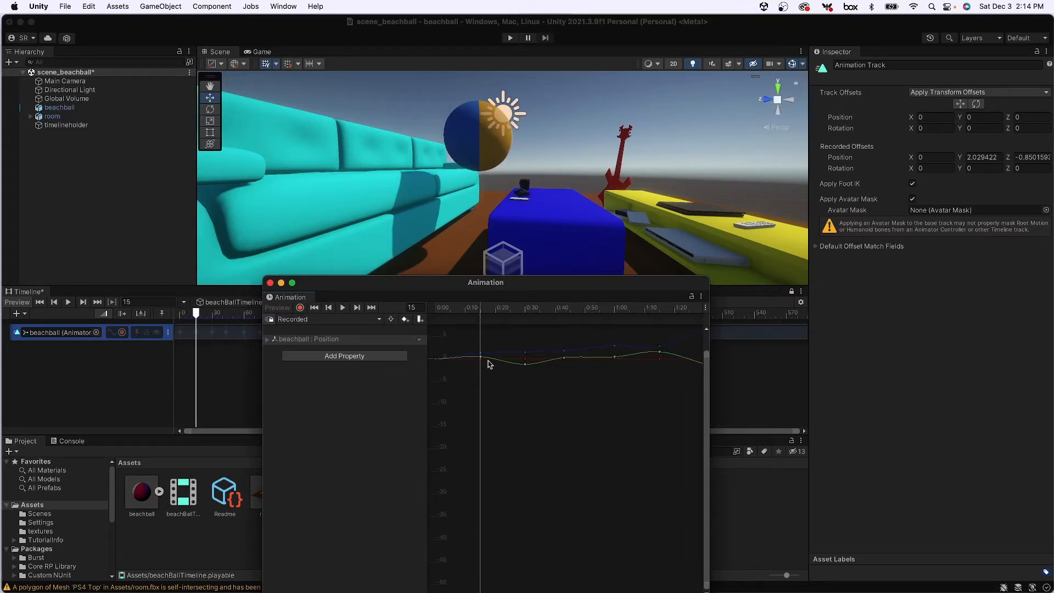
pyautogui.keyDown('alt'); pyautogui.moveTo(554, 450); pyautogui.dragTo(648, 434); pyautogui.keyUp('alt')
pyautogui.scroll(3, 583, 418)
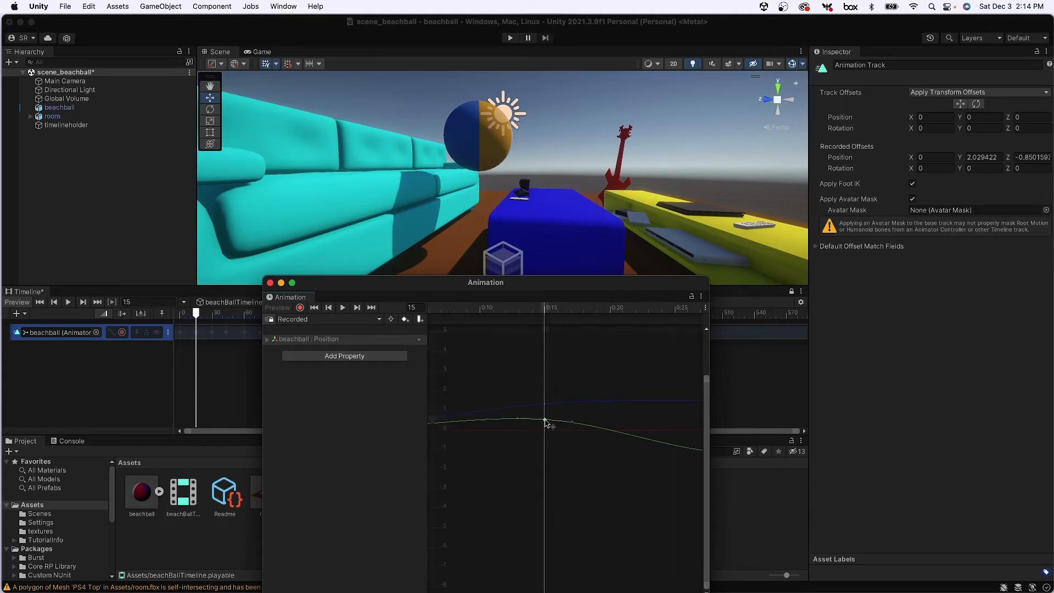
pyautogui.moveTo(547, 422); pyautogui.dragTo(549, 390)
pyautogui.scroll(-5, 551, 393)
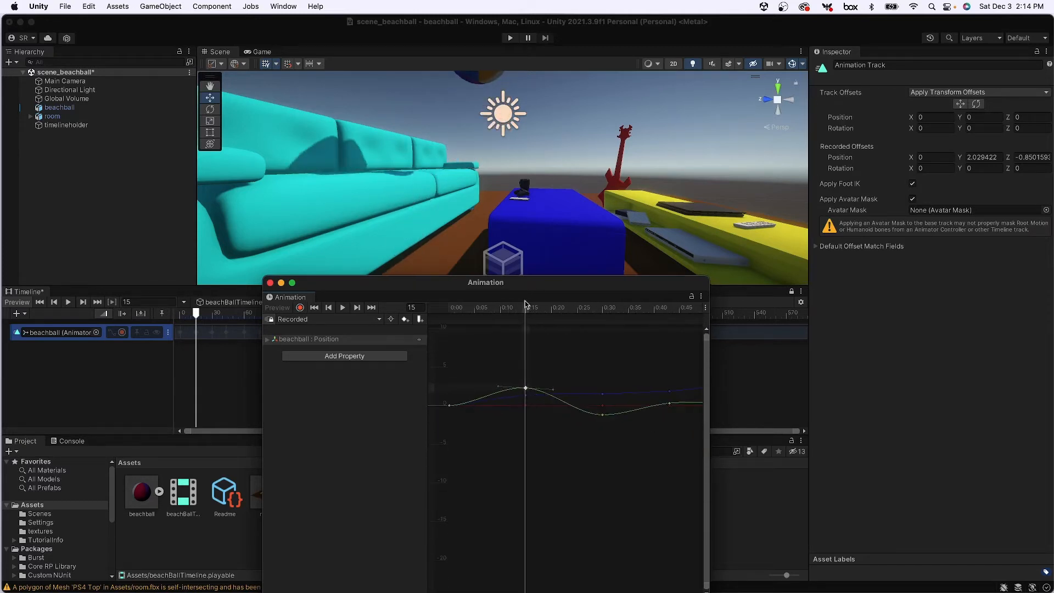
# - Check the ball's motion around frame 20 and lower the vertical position key at frame 15 to about 1.6
pyautogui.moveTo(525, 304); pyautogui.dragTo(562, 362)
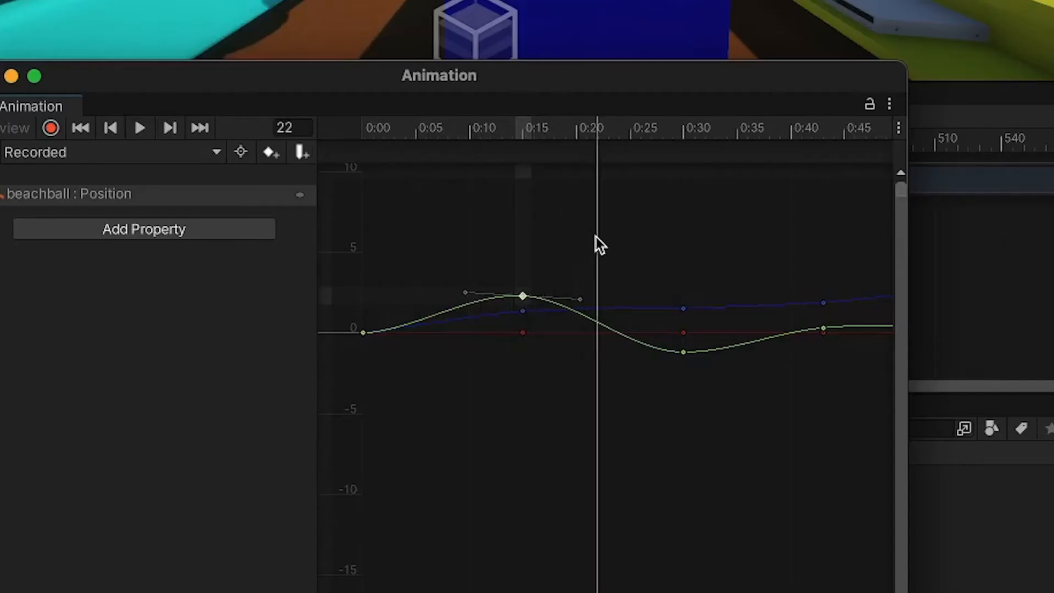
pyautogui.moveTo(598, 245); pyautogui.dragTo(568, 259)
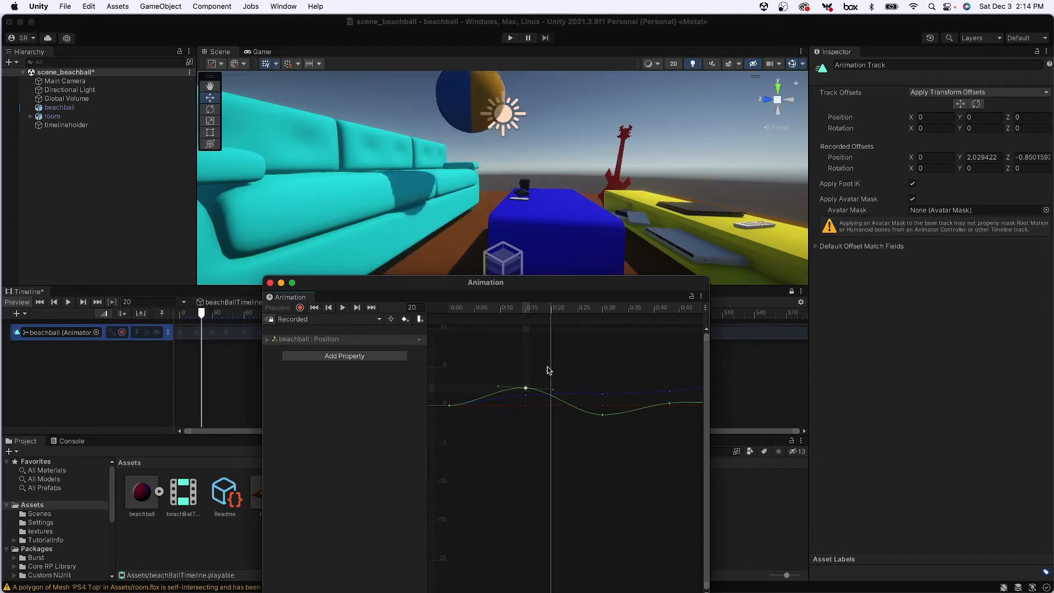
pyautogui.moveTo(550, 371); pyautogui.dragTo(526, 394)
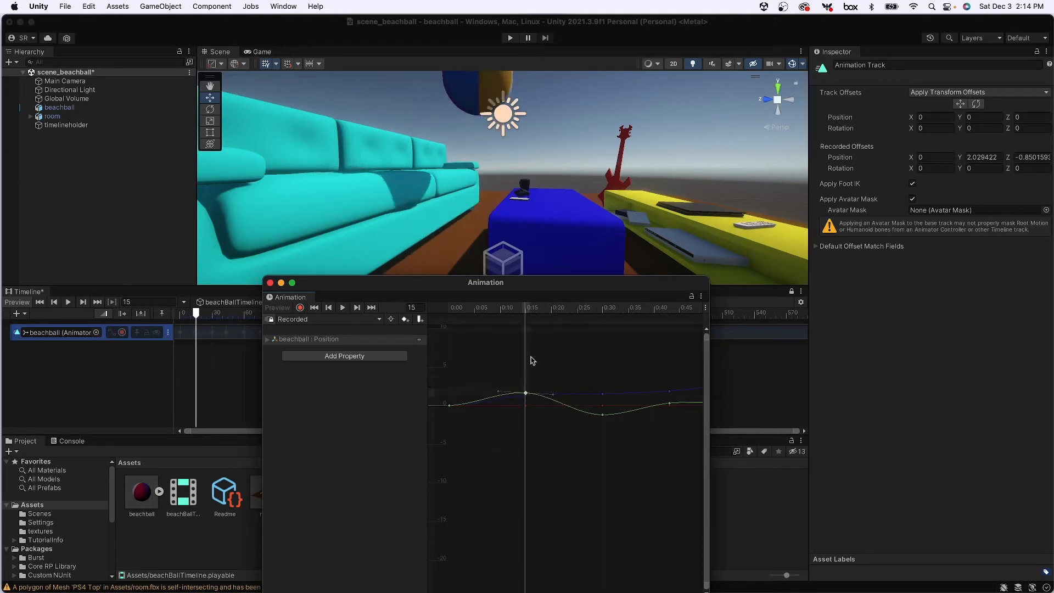
# - Isolate the Position.y curve and raise its key at frame 43 to about 3.02
pyautogui.moveTo(528, 311); pyautogui.dragTo(671, 380)
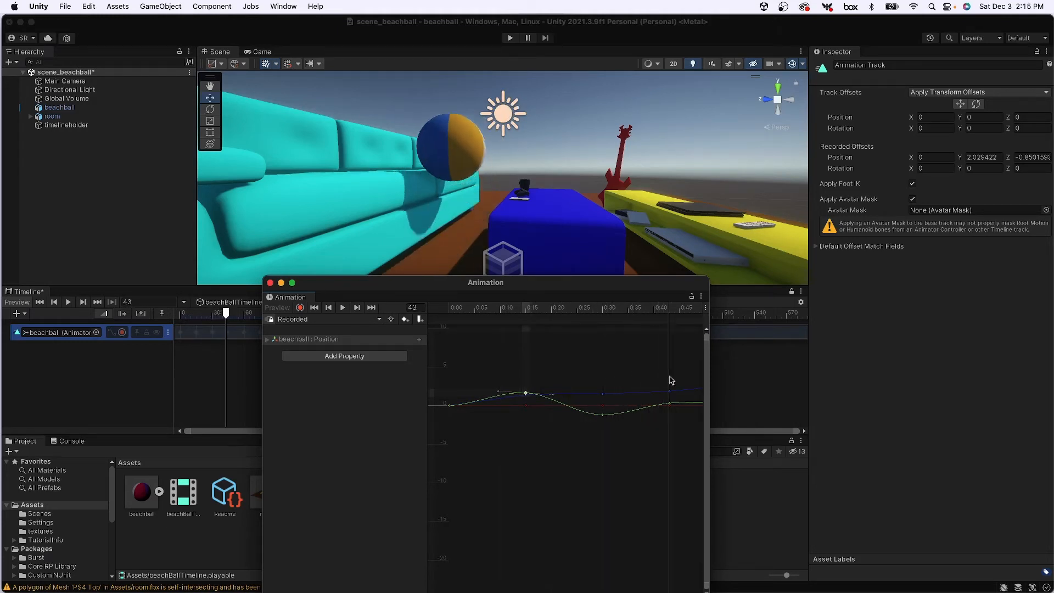
pyautogui.click(270, 340)
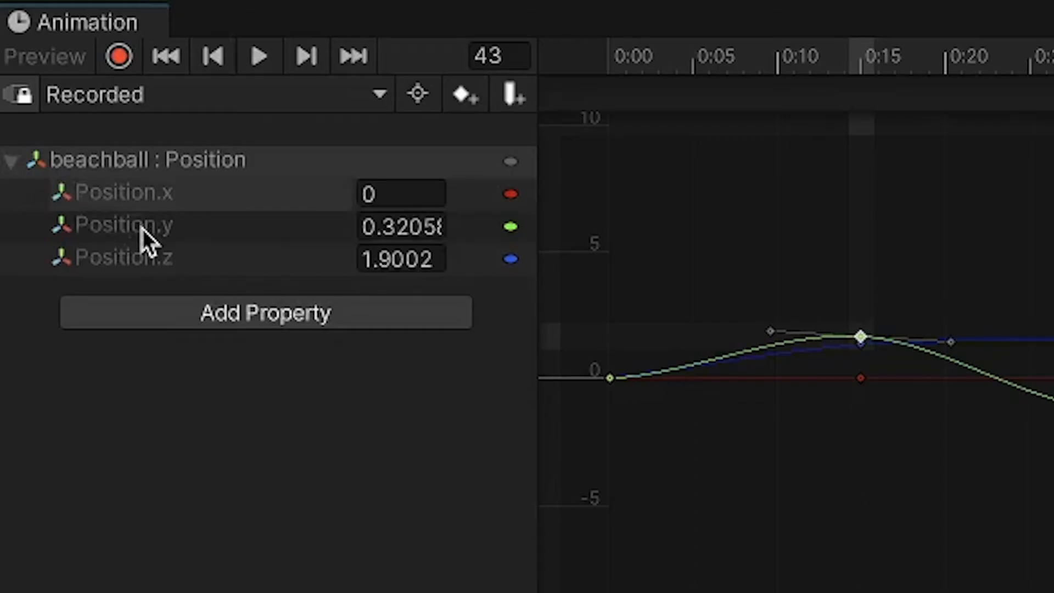
pyautogui.click(143, 229)
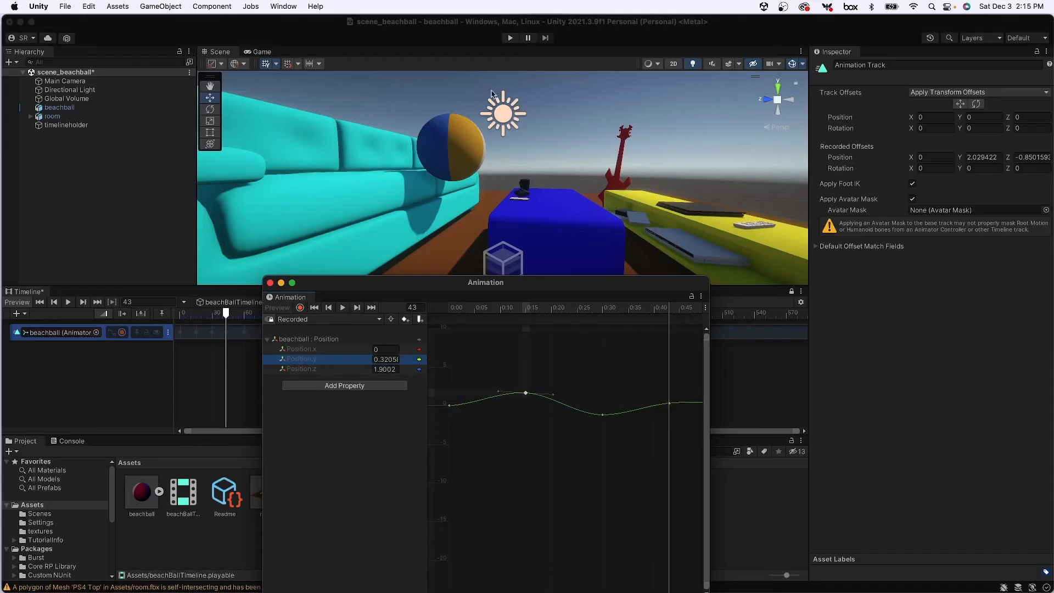
pyautogui.moveTo(521, 314); pyautogui.dragTo(670, 362)
pyautogui.doubleClick(670, 404)
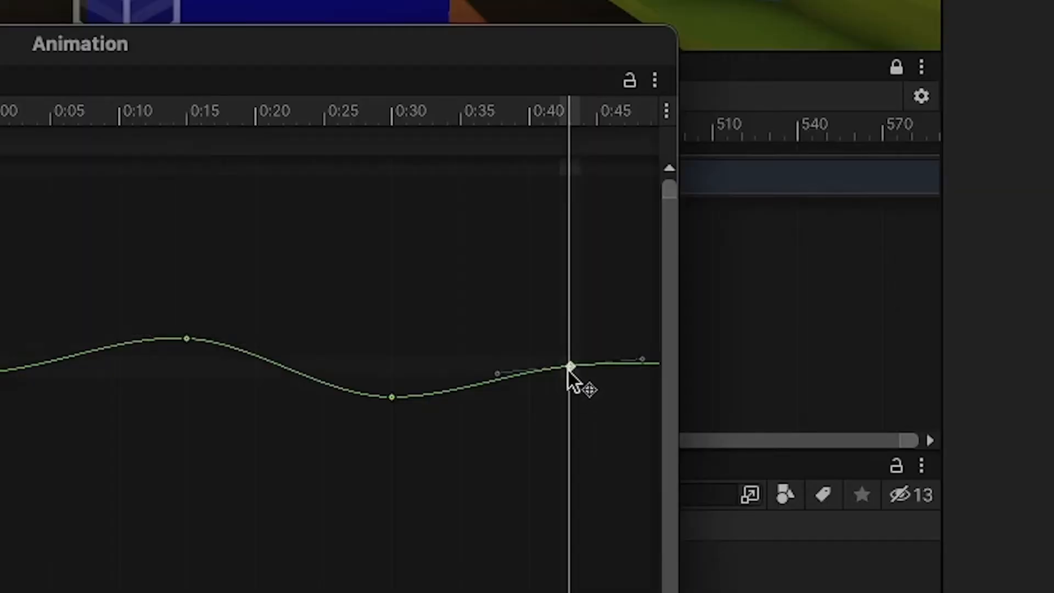
pyautogui.moveTo(670, 405); pyautogui.dragTo(659, 385)
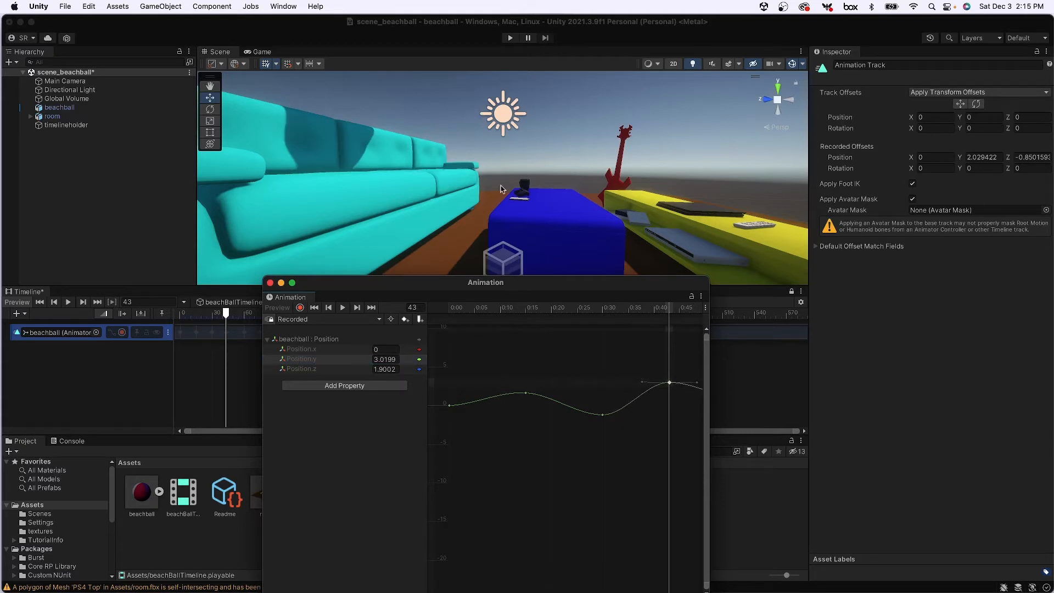
# - Raise the Position.y key at frame 75 to about 3.4 with an upward-sloping tangent, and scrub back to frame 0
pyautogui.scroll(-5, 501, 189)
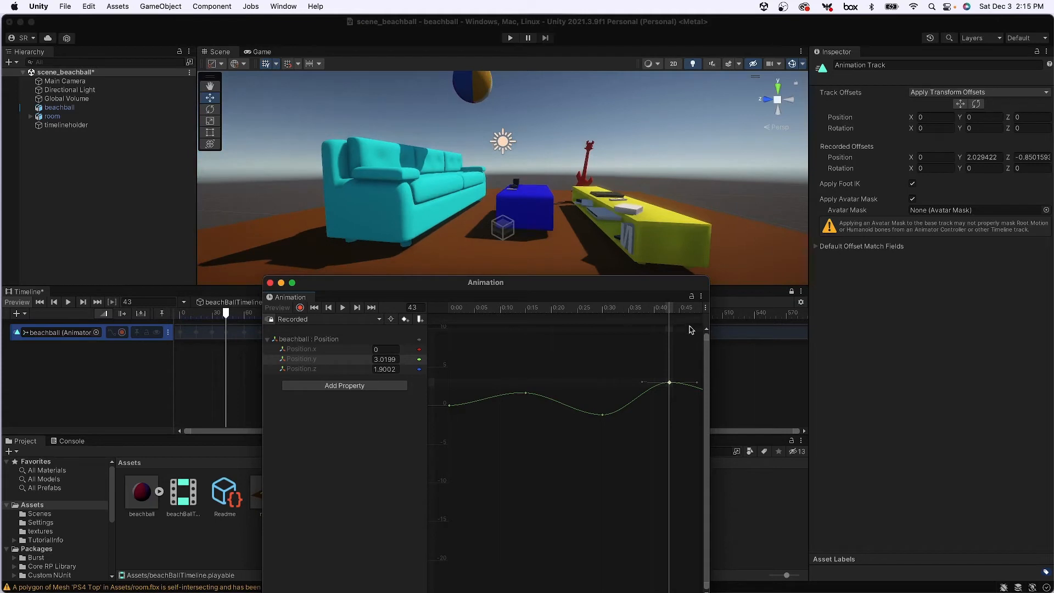
pyautogui.moveTo(675, 314); pyautogui.dragTo(703, 373)
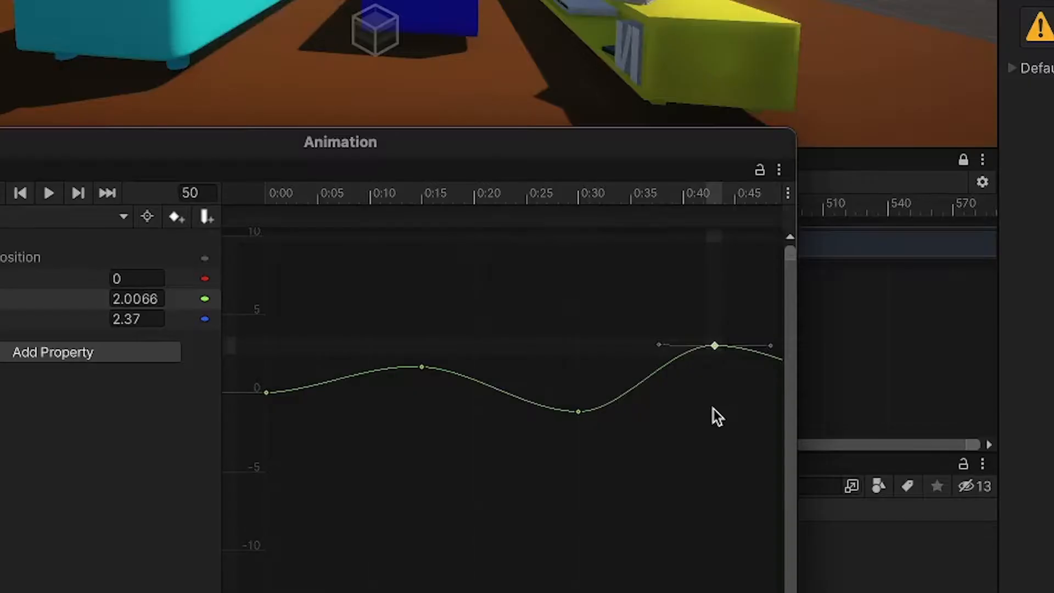
pyautogui.moveTo(714, 410); pyautogui.dragTo(276, 447, button='middle')
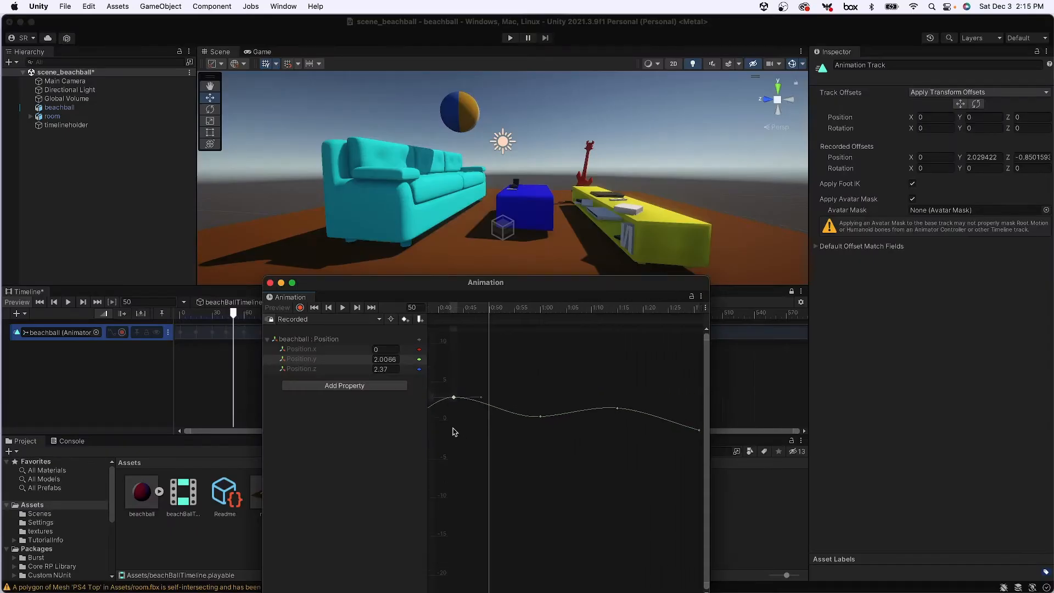
pyautogui.moveTo(453, 432); pyautogui.dragTo(491, 407, button='middle')
pyautogui.moveTo(501, 310)
pyautogui.mouseDown()
pyautogui.moveTo(546, 314)
pyautogui.moveTo(466, 316)
pyautogui.moveTo(503, 318)
pyautogui.mouseUp()
pyautogui.moveTo(537, 324); pyautogui.dragTo(631, 320)
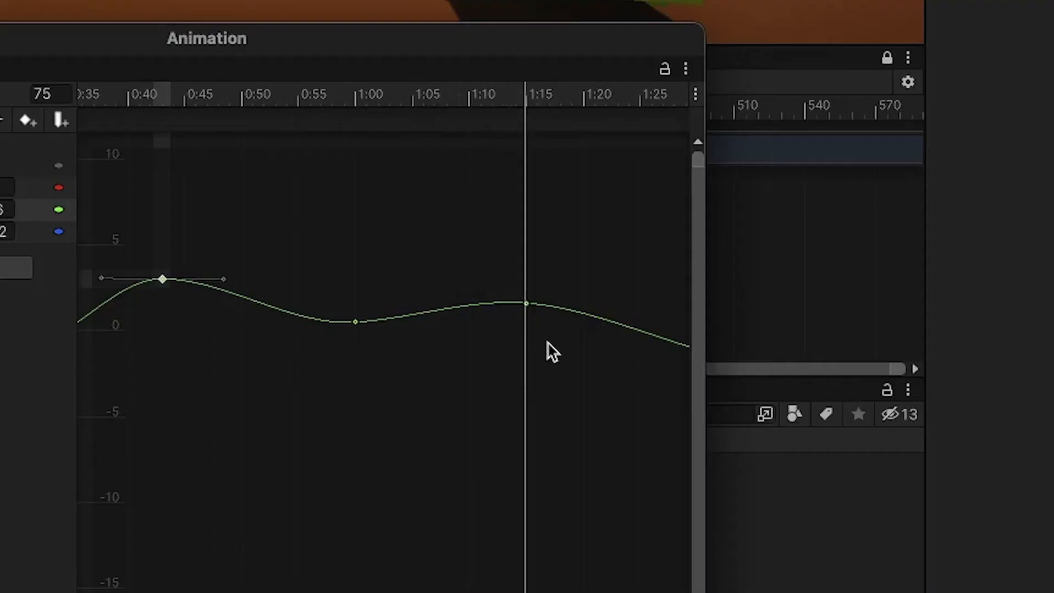
pyautogui.click(629, 402)
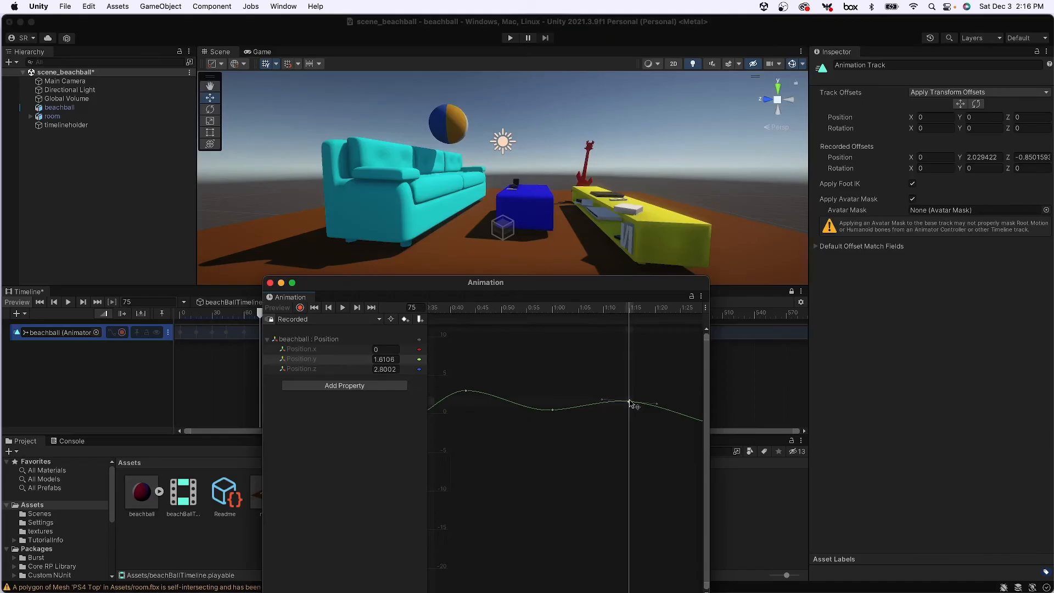
pyautogui.moveTo(630, 401); pyautogui.dragTo(606, 393)
pyautogui.click(604, 316)
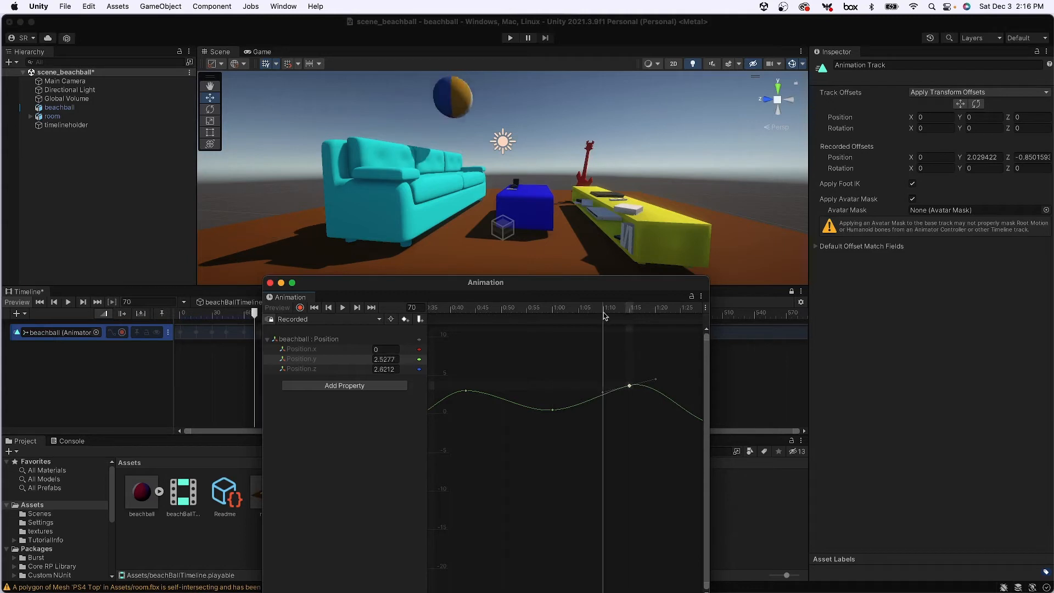
pyautogui.moveTo(604, 315); pyautogui.dragTo(252, 374)
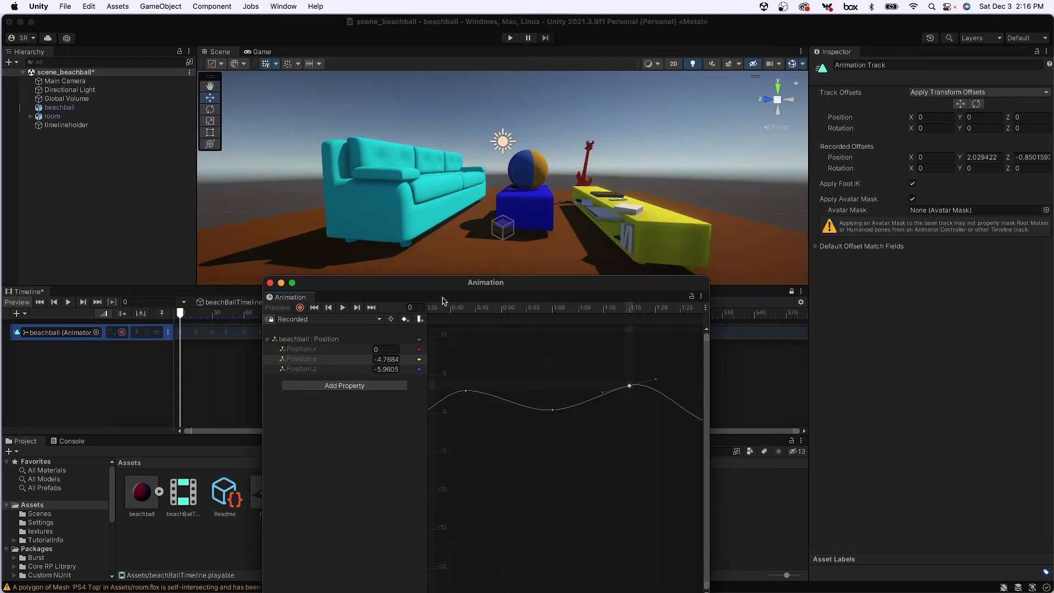
# - Select all position keys at frame 60 in the dopesheet and view them as curves
pyautogui.moveTo(434, 289); pyautogui.dragTo(404, 186)
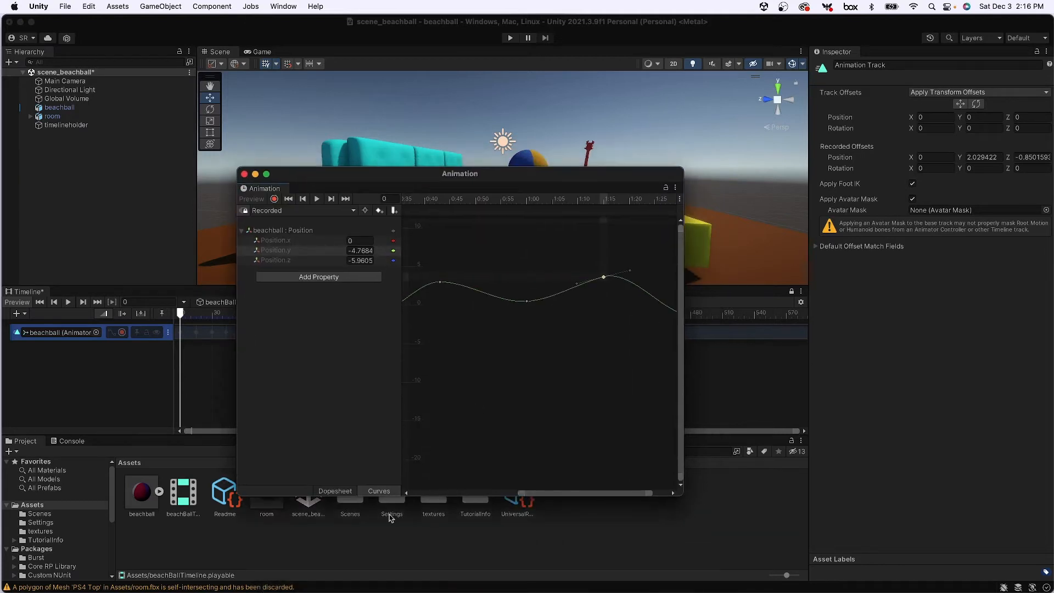
pyautogui.click(336, 491)
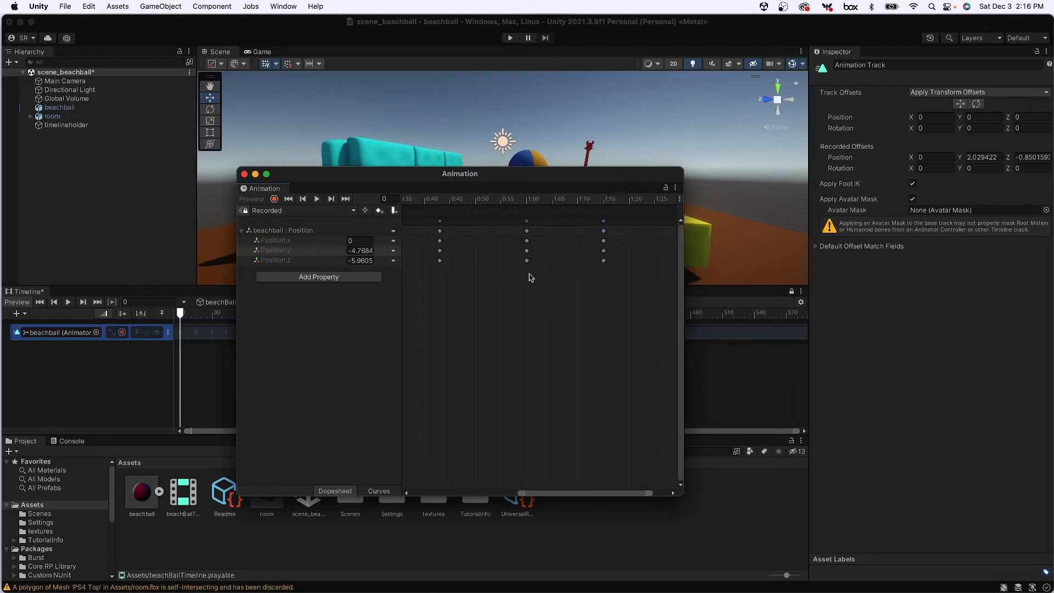
pyautogui.moveTo(547, 295); pyautogui.dragTo(506, 209)
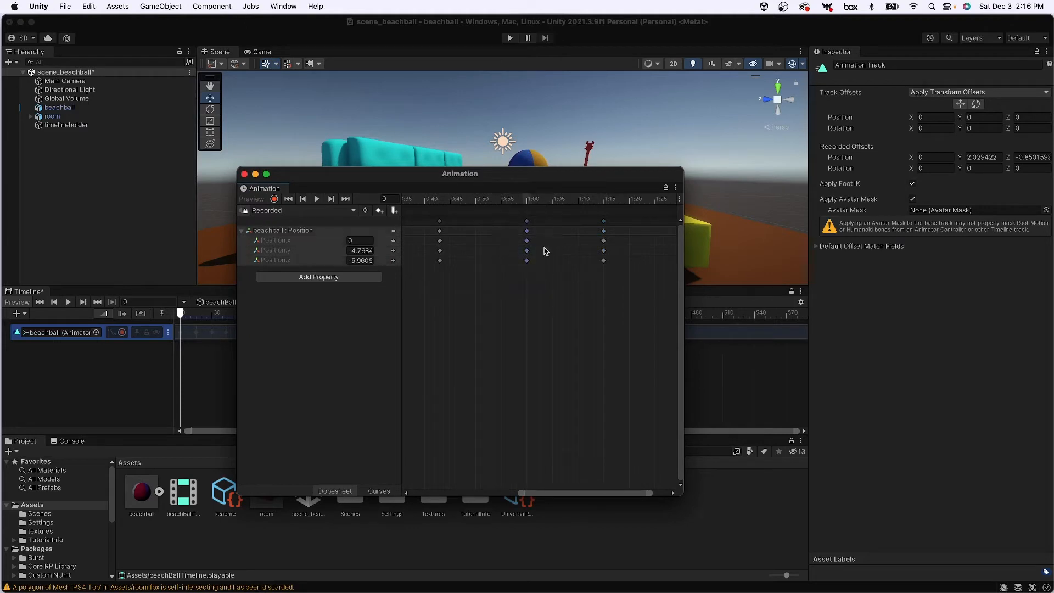
pyautogui.click(378, 491)
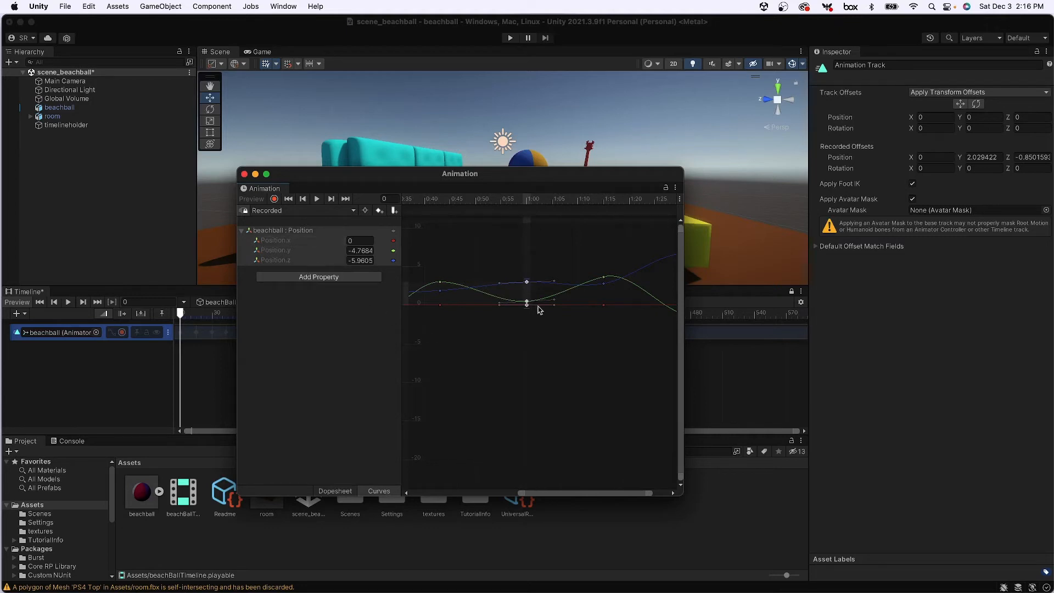
pyautogui.scroll(-5, 537, 306)
pyautogui.scroll(5, 536, 305)
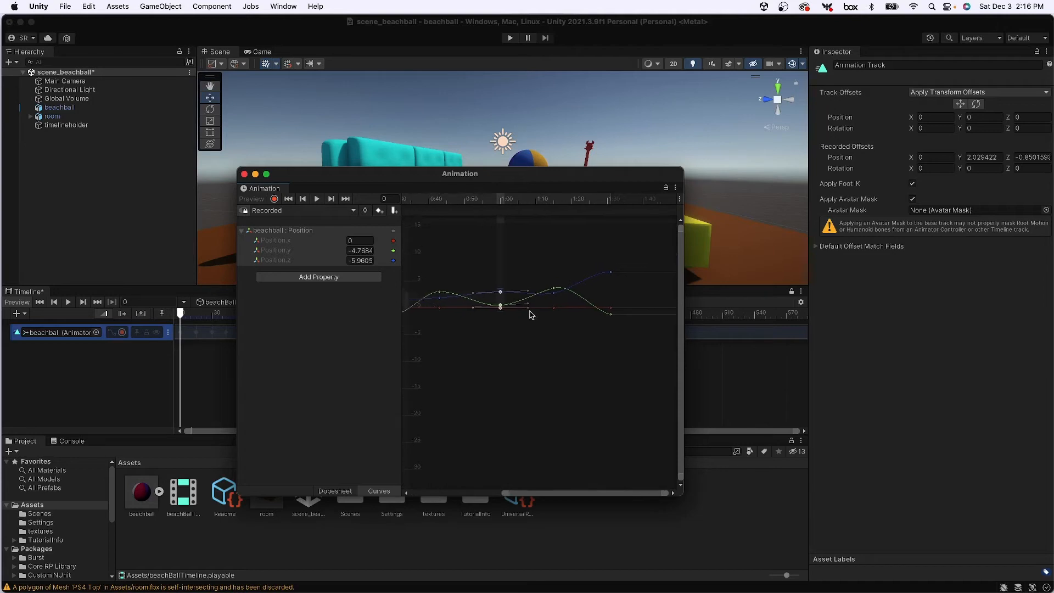
pyautogui.scroll(-5, 621, 363)
pyautogui.keyDown('alt'); pyautogui.moveTo(614, 326); pyautogui.dragTo(498, 398, button='right'); pyautogui.keyUp('alt')
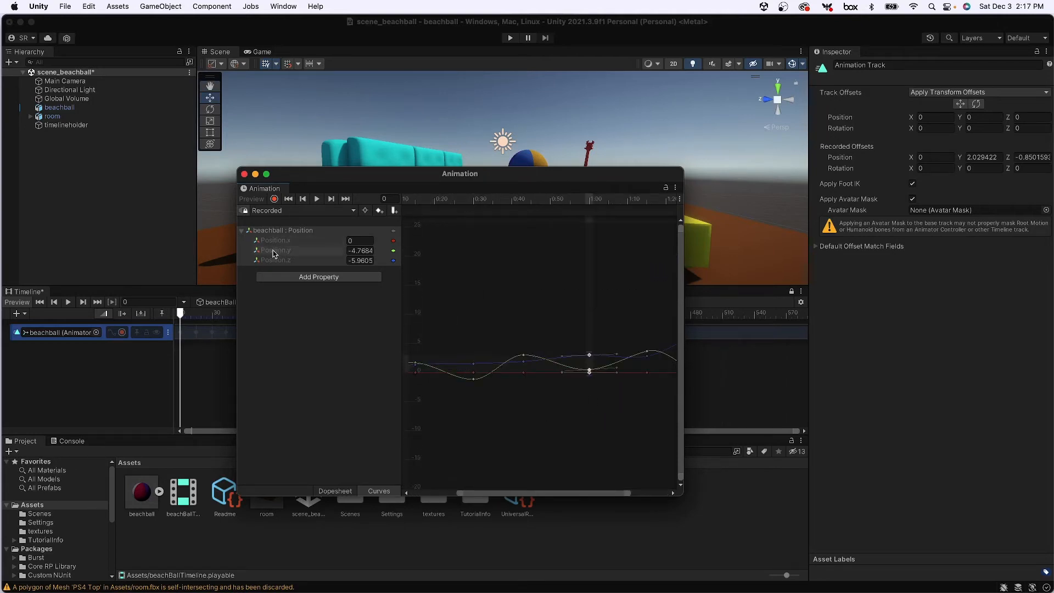
# - View the Position.x, Position.y and Position.z curves one at a time
pyautogui.click(276, 251)
pyautogui.click(278, 261)
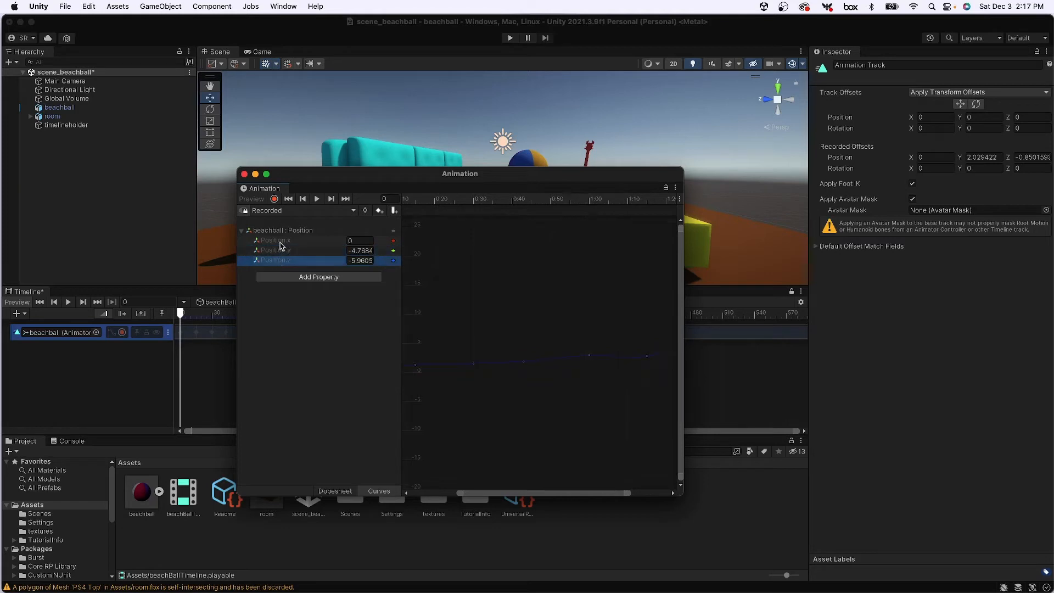
pyautogui.click(280, 242)
pyautogui.click(279, 251)
pyautogui.click(280, 261)
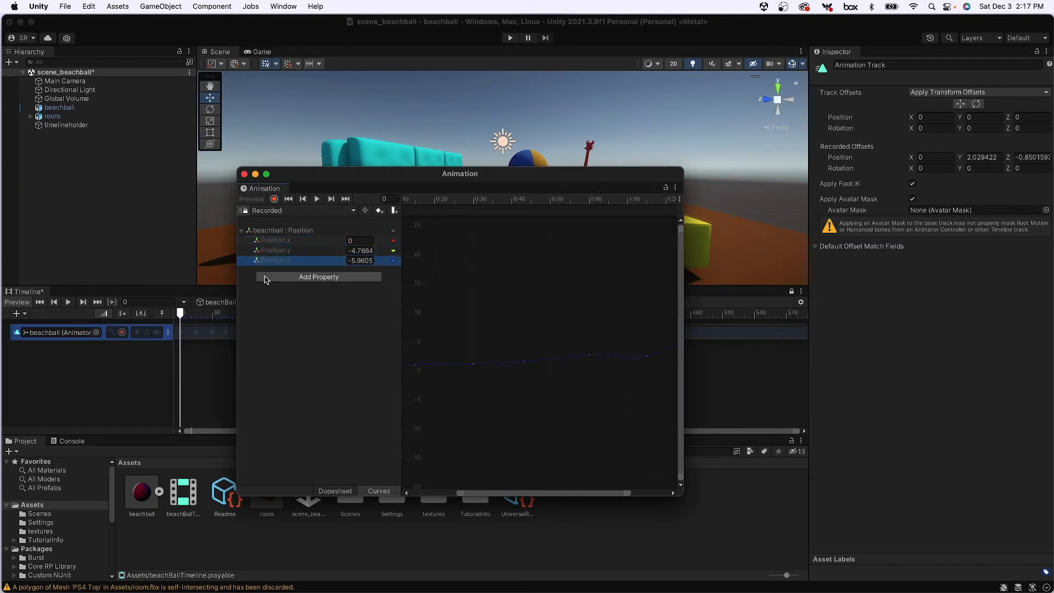
# - Scrub through the ball's edited motion, close the Animation window, and move the Timeline playhead to frame 93
pyautogui.moveTo(345, 176); pyautogui.dragTo(452, 290)
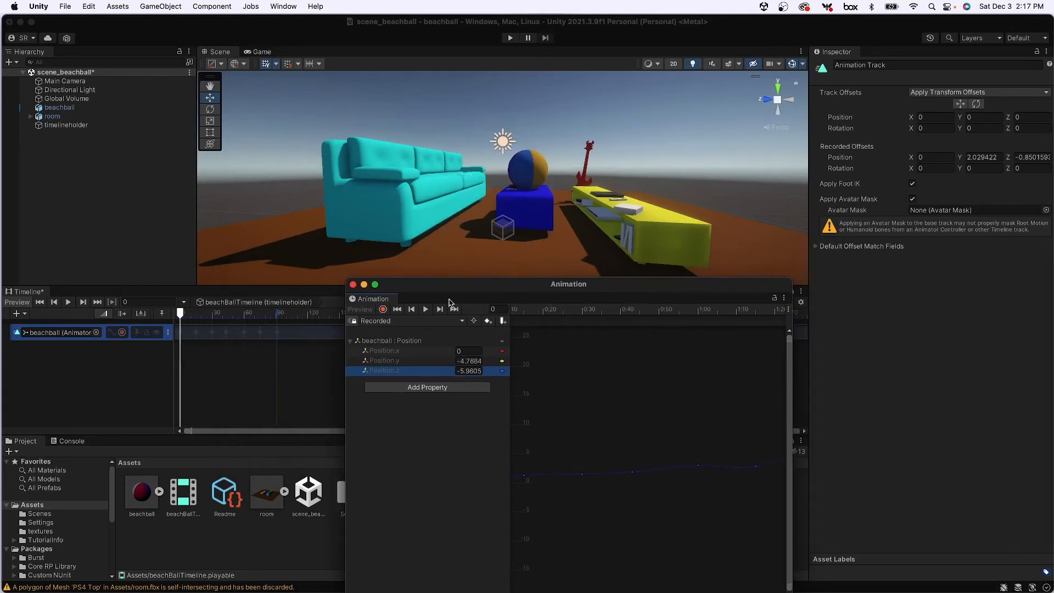
pyautogui.moveTo(516, 309); pyautogui.dragTo(819, 371)
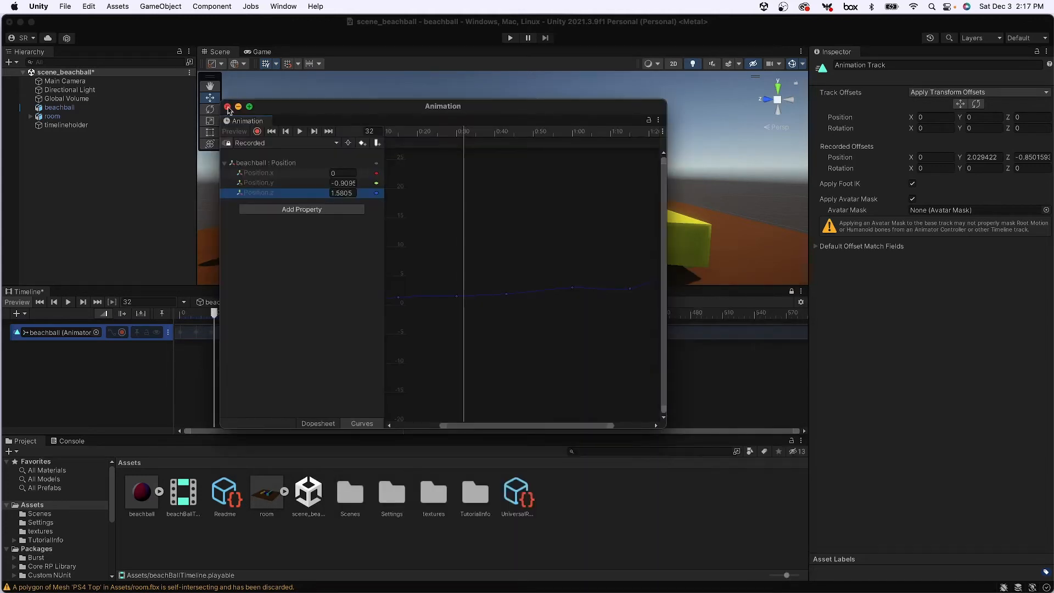
pyautogui.click(227, 107)
pyautogui.moveTo(248, 314); pyautogui.dragTo(279, 319)
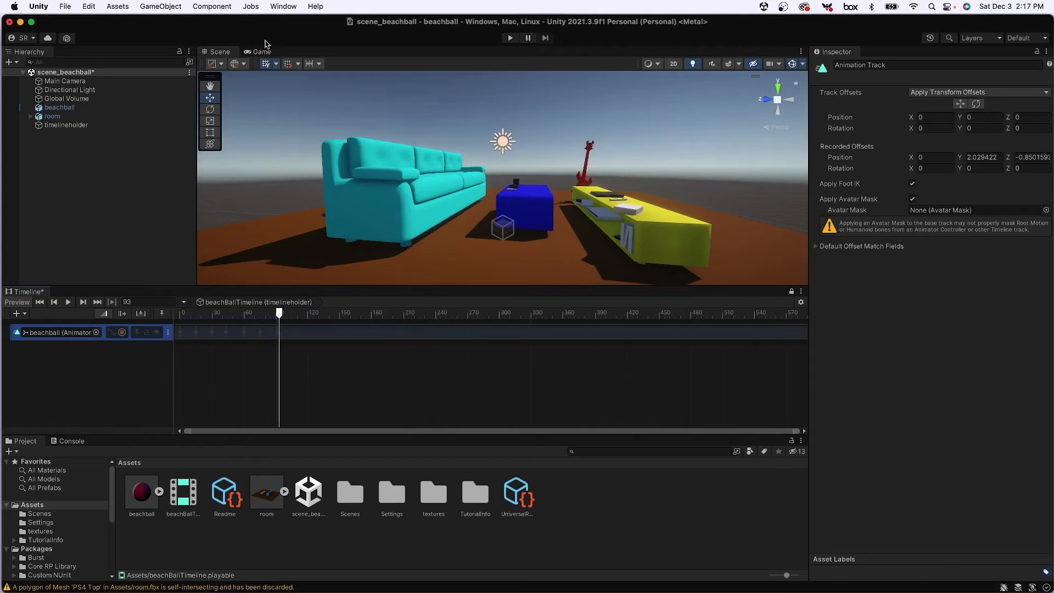
# - Check the ball's motion in the Game view back to frame 17, and inspect the ball and sofa in the Scene view
pyautogui.click(262, 52)
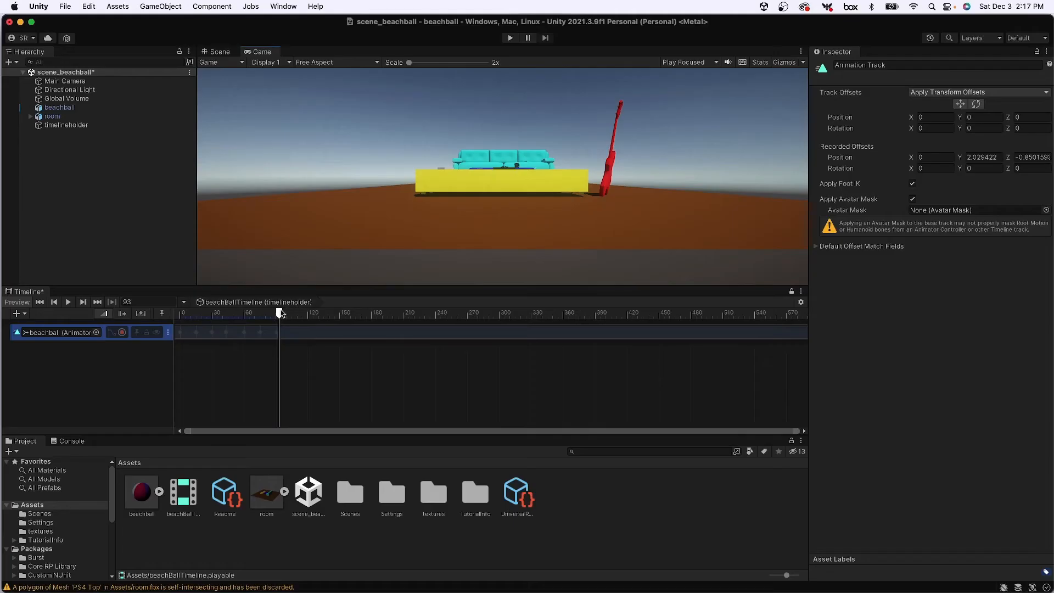
pyautogui.moveTo(280, 313); pyautogui.dragTo(198, 300)
pyautogui.keyDown('alt'); pyautogui.moveTo(846, 511); pyautogui.dragTo(953, 407); pyautogui.keyUp('alt')
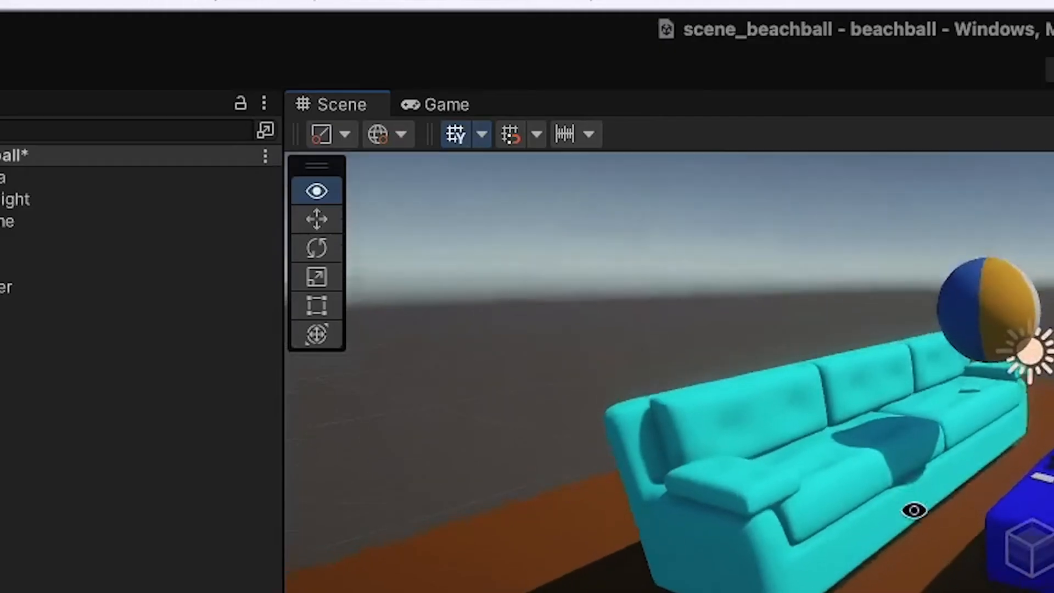
pyautogui.keyDown('alt'); pyautogui.moveTo(467, 175); pyautogui.dragTo(474, 178); pyautogui.keyUp('alt')
pyautogui.moveTo(474, 178)
pyautogui.mouseDown()
pyautogui.moveTo(523, 204)
pyautogui.moveTo(473, 179)
pyautogui.mouseUp()
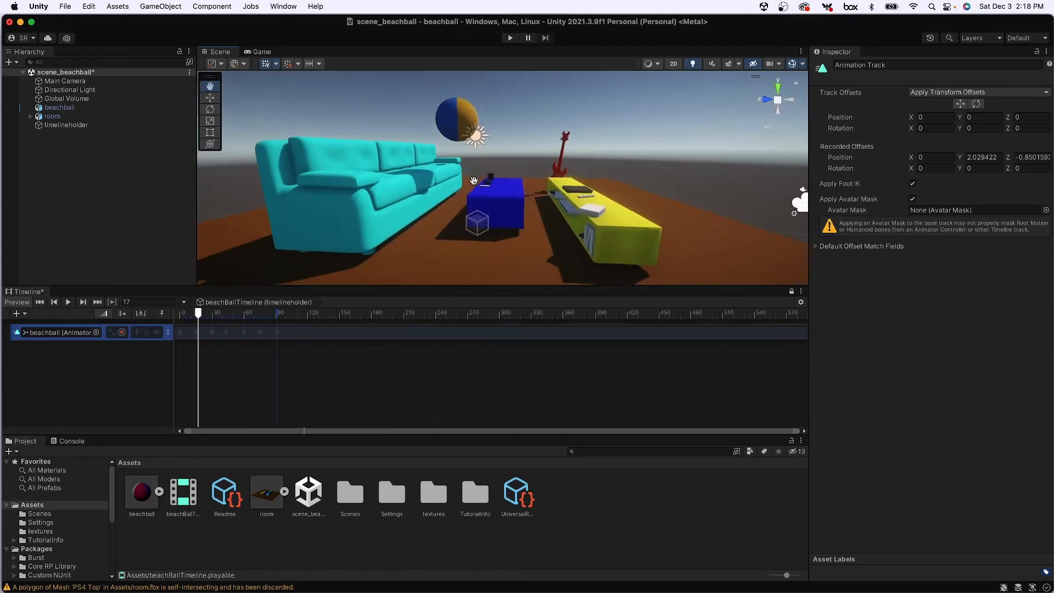
# - Align the Main Camera with the current Scene view of the sofa, beach ball and tables
pyautogui.click(64, 83)
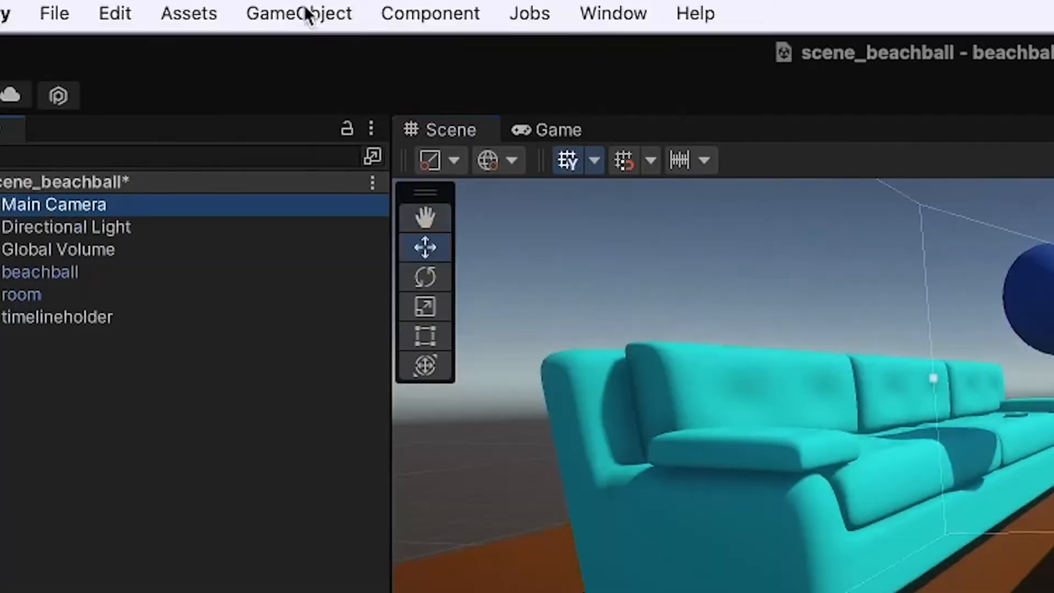
pyautogui.click(306, 13)
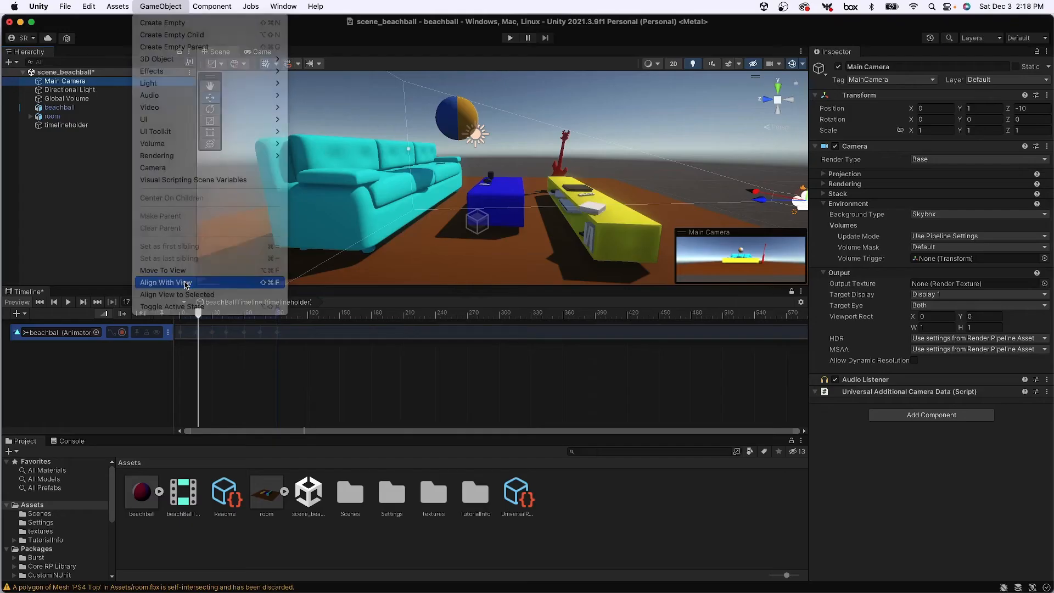
pyautogui.click(392, 264)
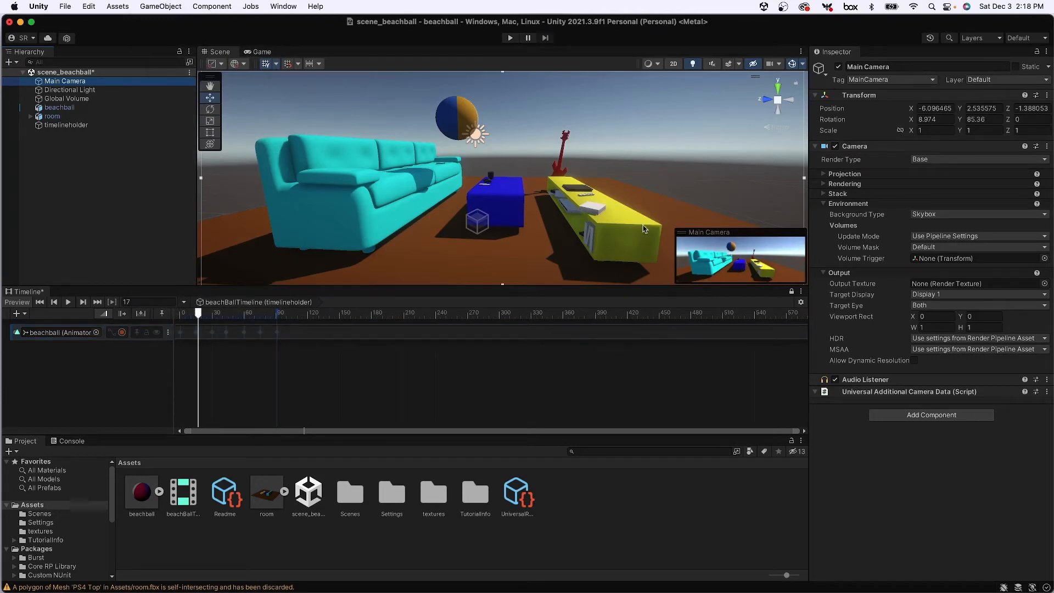
# - Check the new camera framing in the Game view, return the Timeline to frame 0 and play the scene
pyautogui.click(262, 53)
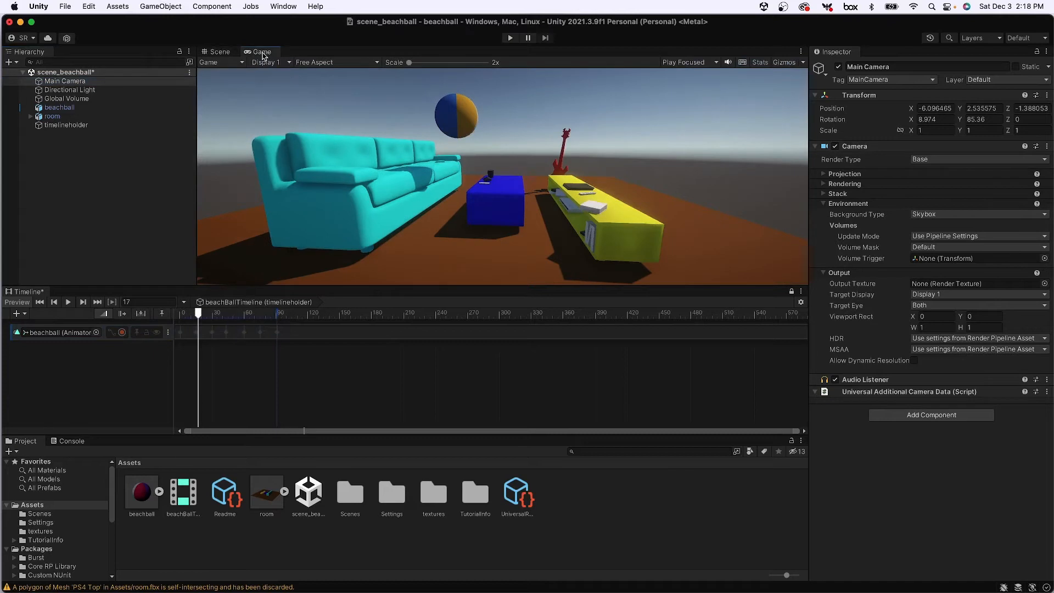
pyautogui.moveTo(199, 313); pyautogui.dragTo(173, 315)
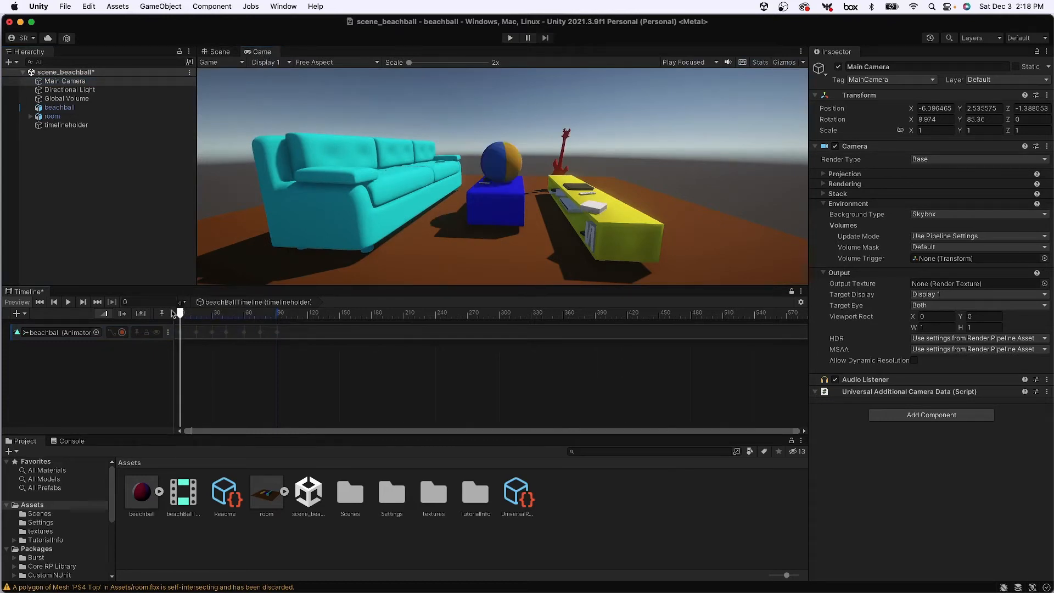
pyautogui.click(511, 38)
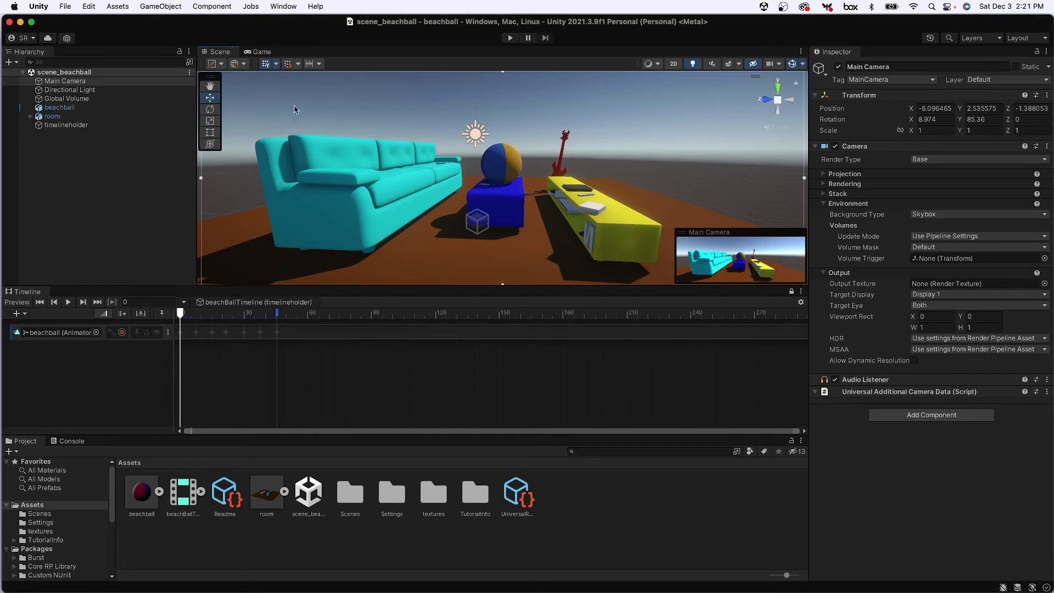
# - Install the Cinemachine package from the Unity Registry using the Package Manager, and close the Package Manager
pyautogui.click(283, 7)
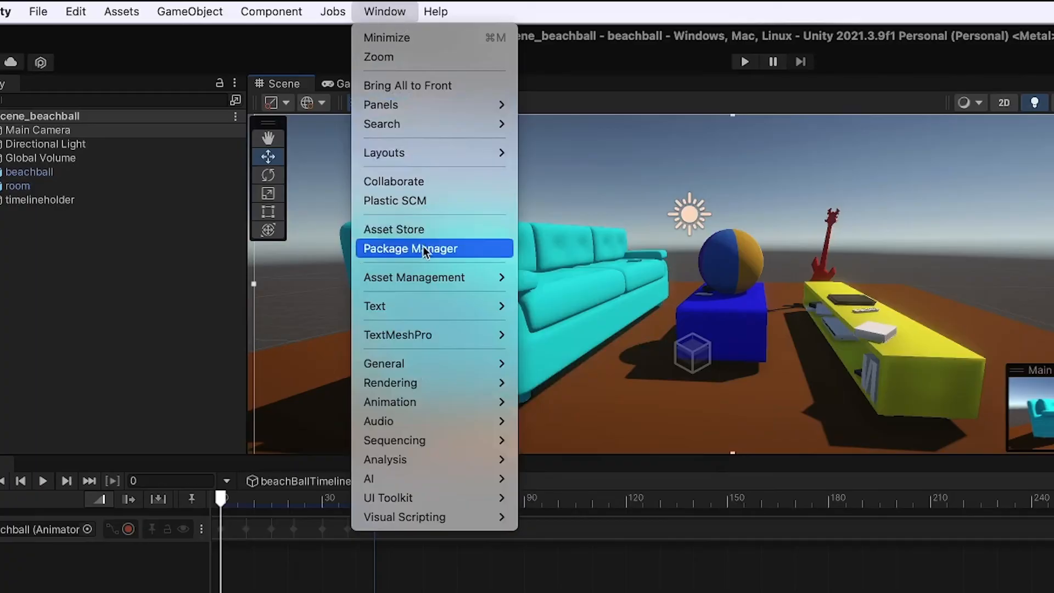
pyautogui.click(307, 156)
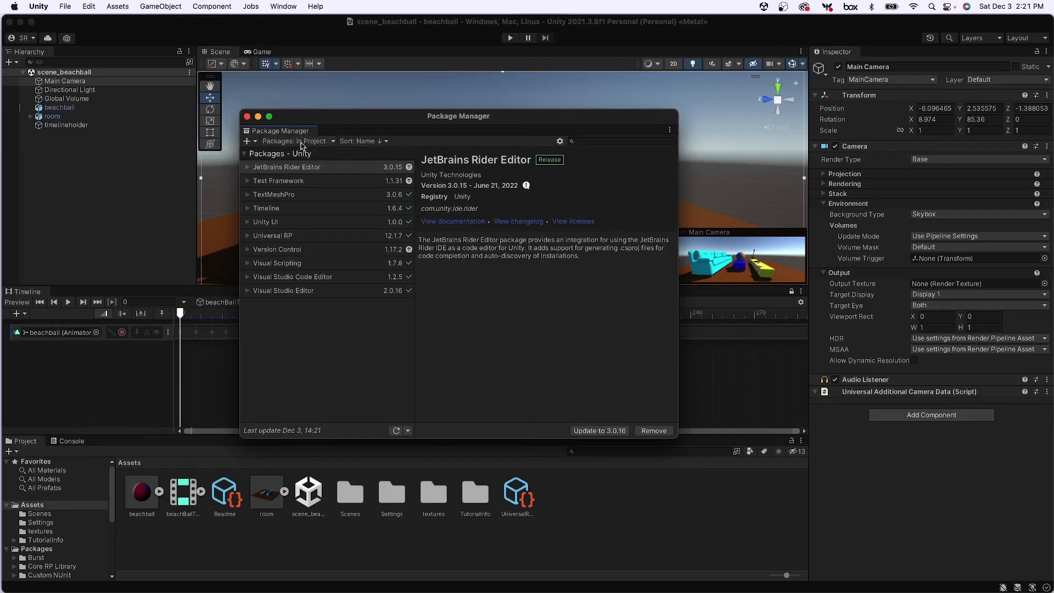
pyautogui.click(301, 143)
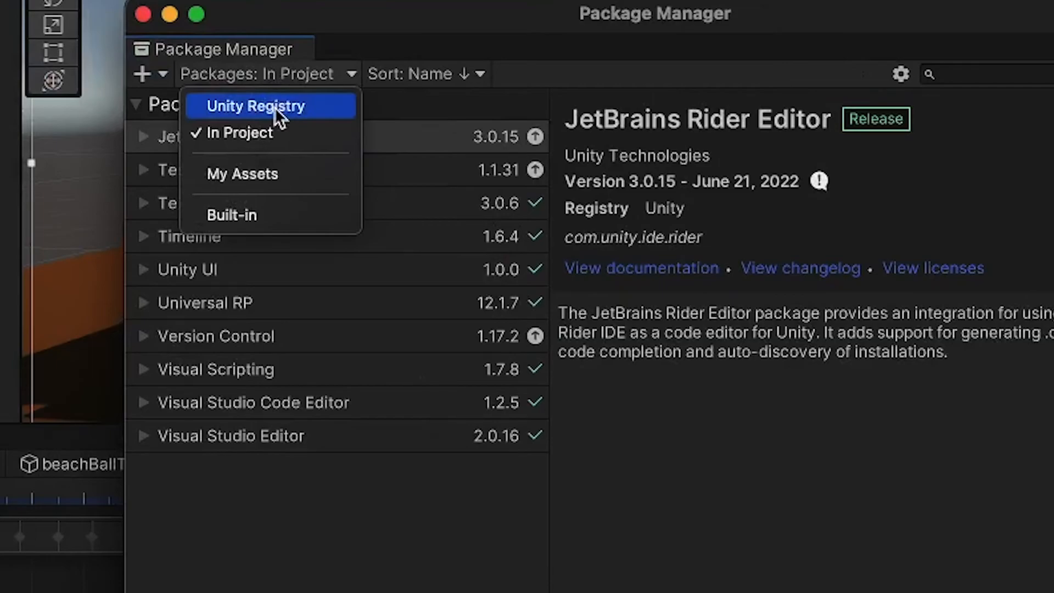
pyautogui.click(275, 107)
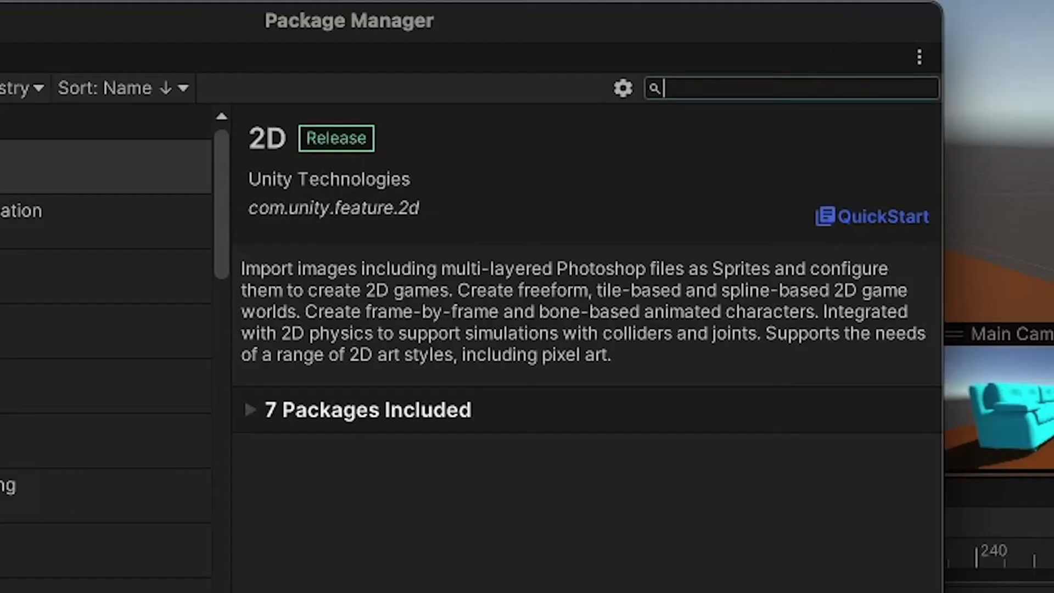
pyautogui.write('cine')
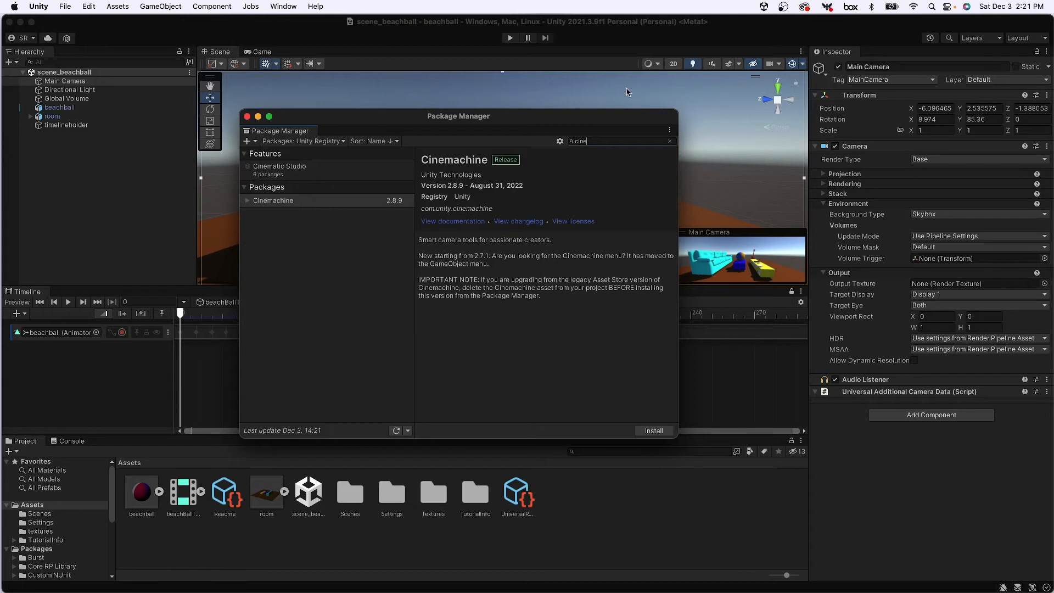
pyautogui.click(654, 433)
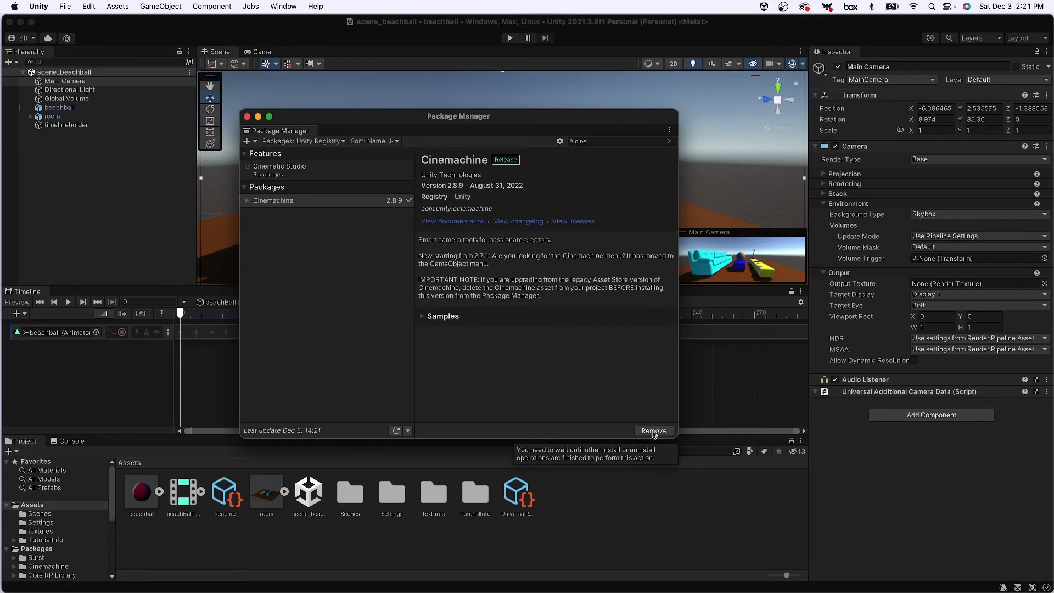
pyautogui.click(247, 117)
# - Create a Cinemachine Virtual Camera in the scene
pyautogui.click(156, 6)
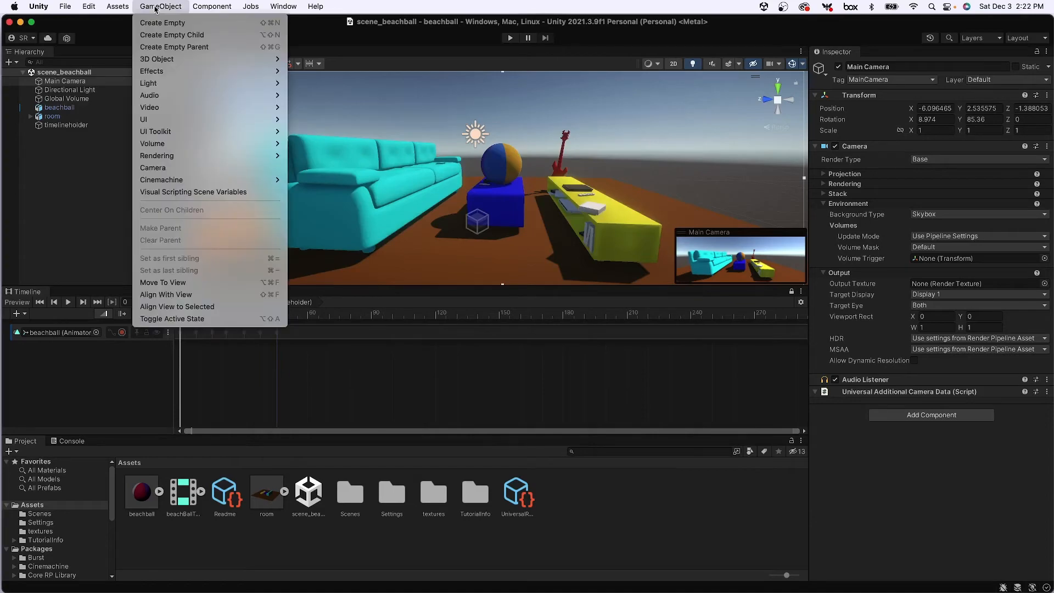
pyautogui.moveTo(274, 180)
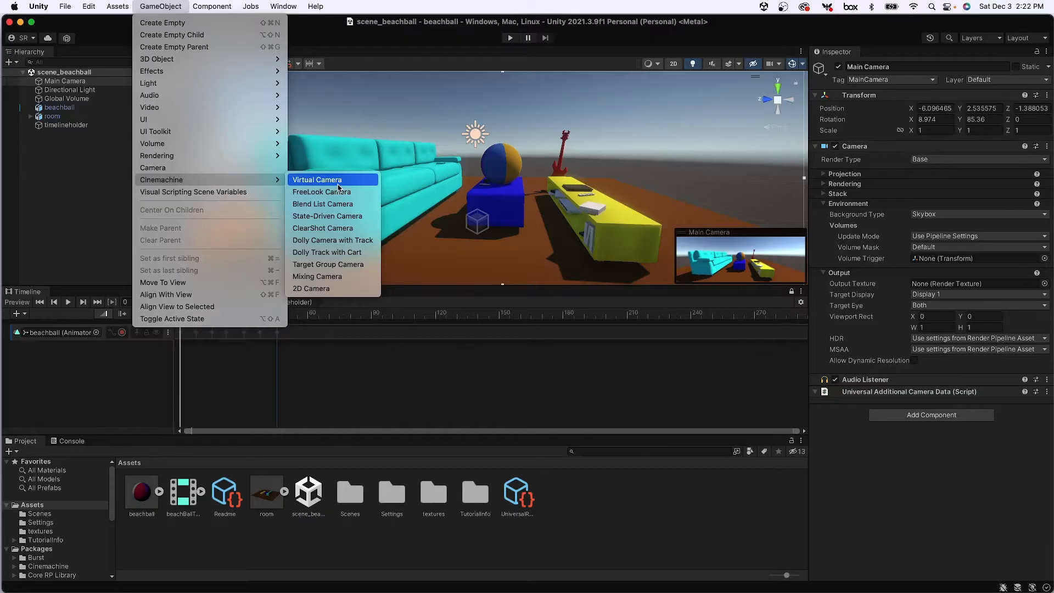
pyautogui.click(652, 384)
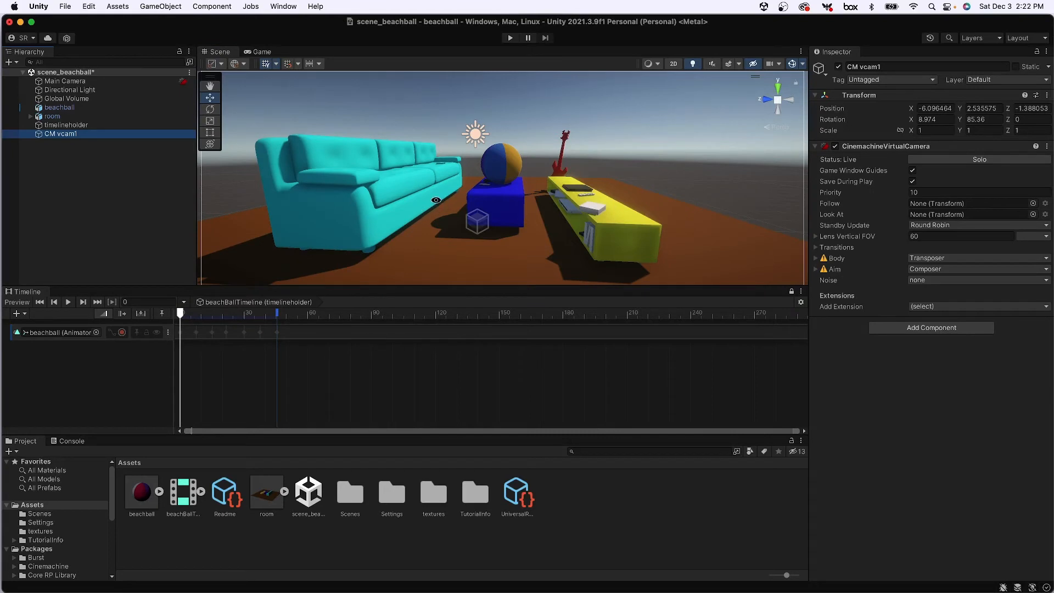
# - Frame a low, close Scene view along the sofa toward the ball and align CM vcam1 with it
pyautogui.keyDown('alt'); pyautogui.moveTo(436, 200); pyautogui.dragTo(483, 183); pyautogui.keyUp('alt')
pyautogui.scroll(-4, 488, 188)
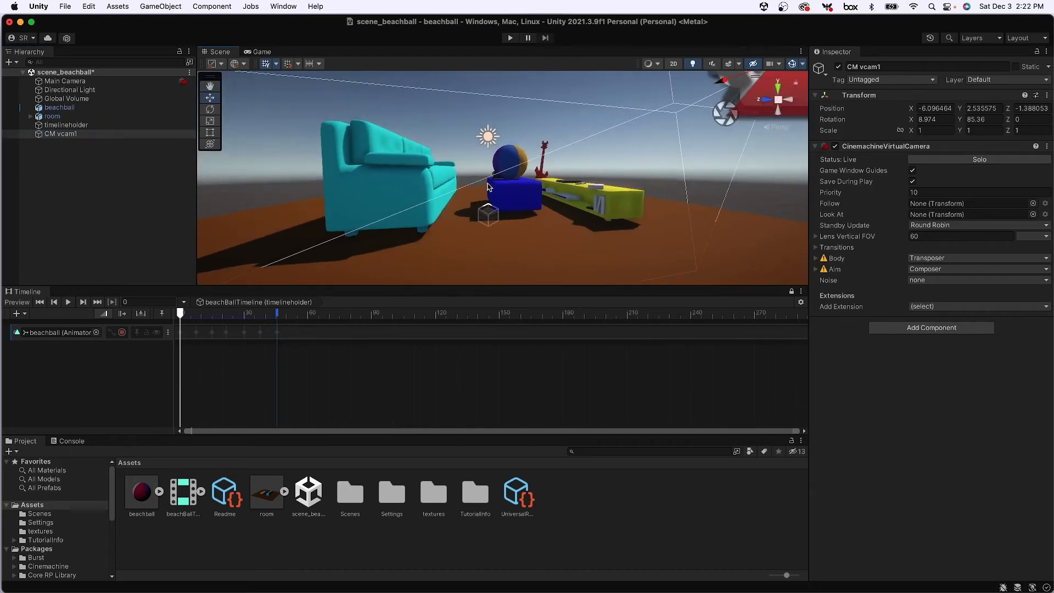
pyautogui.scroll(2, 488, 187)
pyautogui.scroll(-5, 487, 187)
pyautogui.scroll(5, 487, 187)
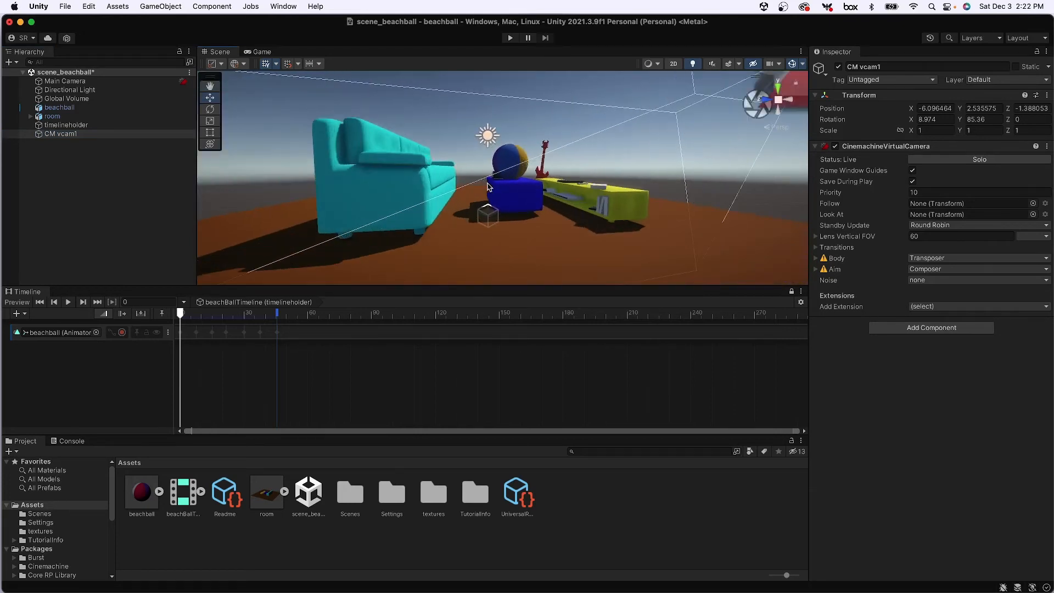
pyautogui.moveTo(488, 188); pyautogui.dragTo(476, 191, button='middle')
pyautogui.keyDown('alt'); pyautogui.moveTo(475, 192); pyautogui.dragTo(483, 186); pyautogui.keyUp('alt')
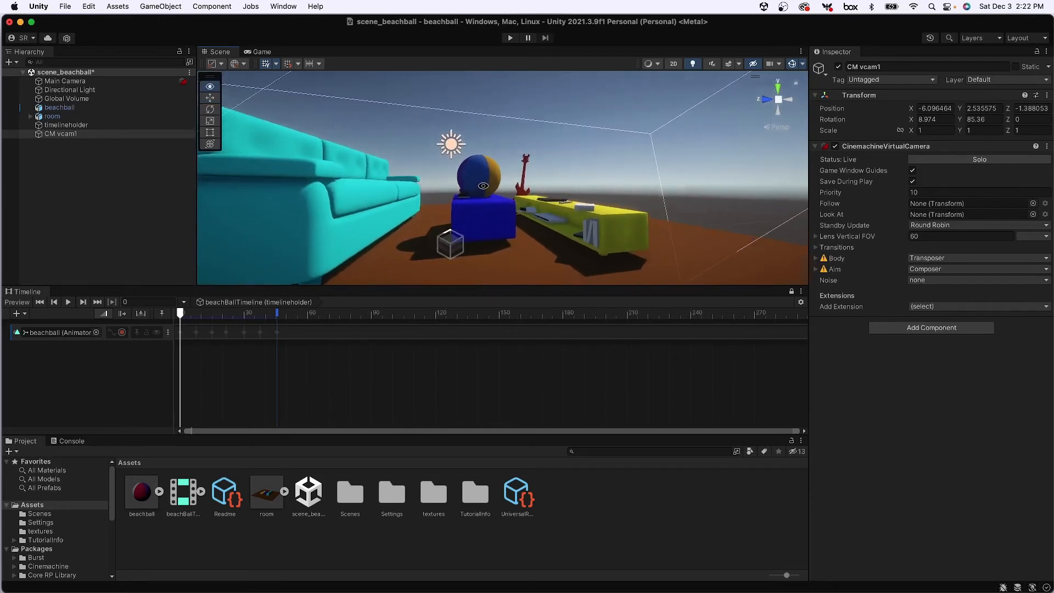
pyautogui.click(51, 135)
pyautogui.click(160, 6)
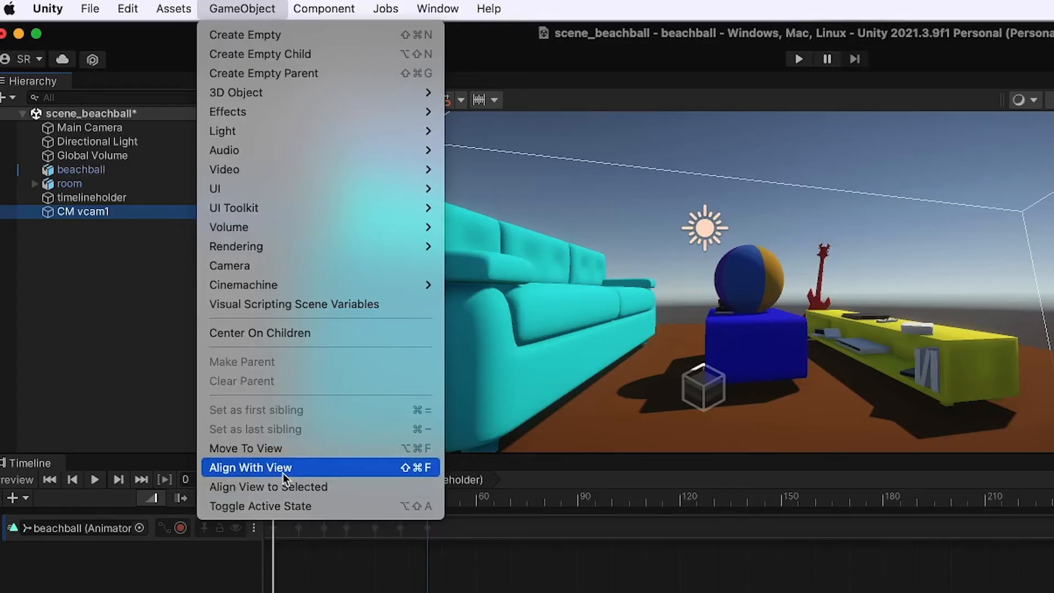
pyautogui.click(282, 469)
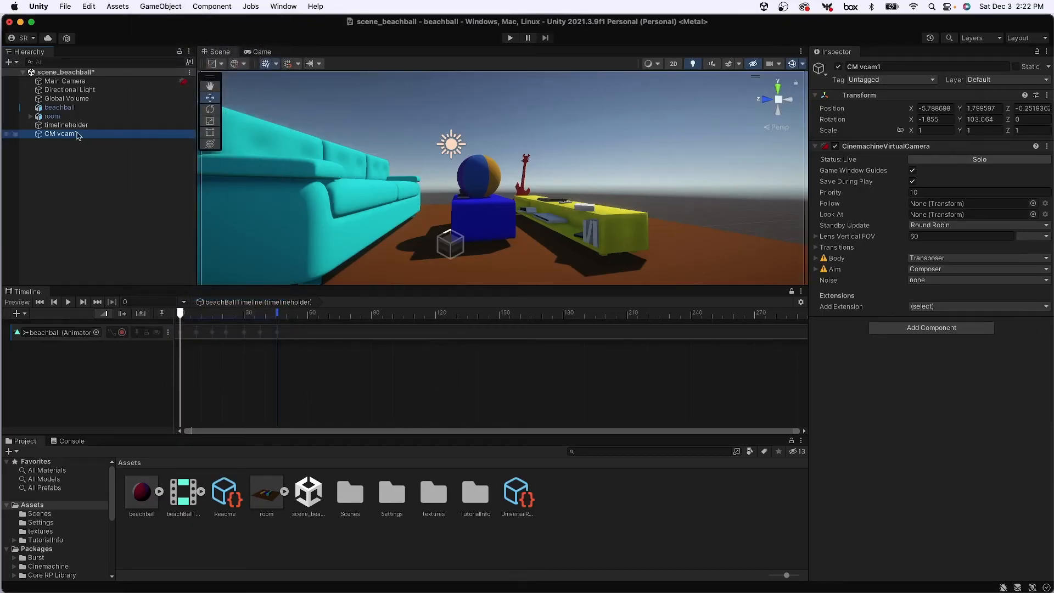
# - Inspect the Main Camera's CinemachineBrain and the CM vcam1 settings, and clear the selection
pyautogui.click(55, 81)
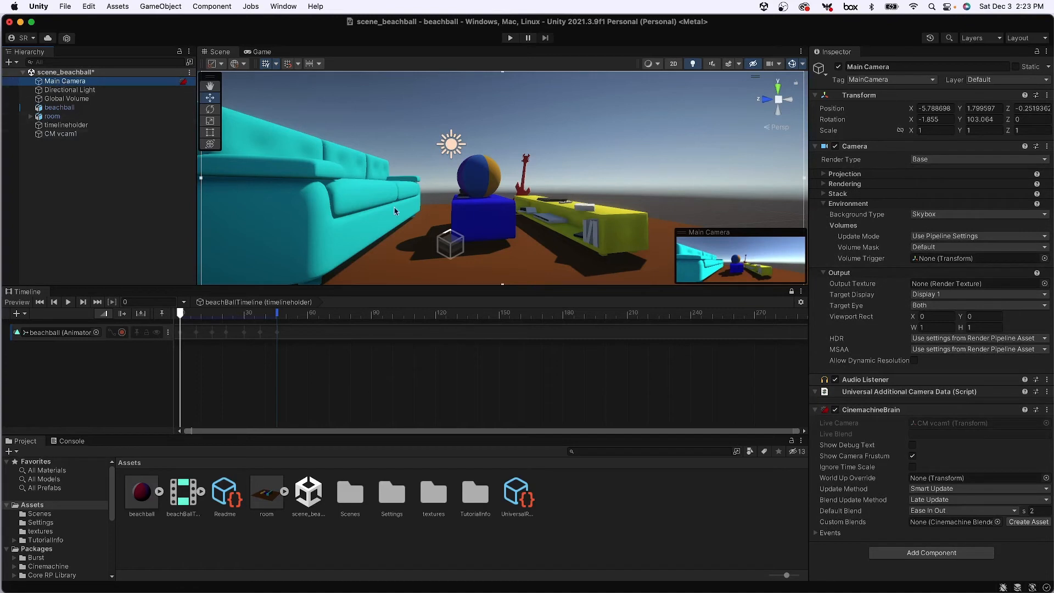
pyautogui.click(61, 134)
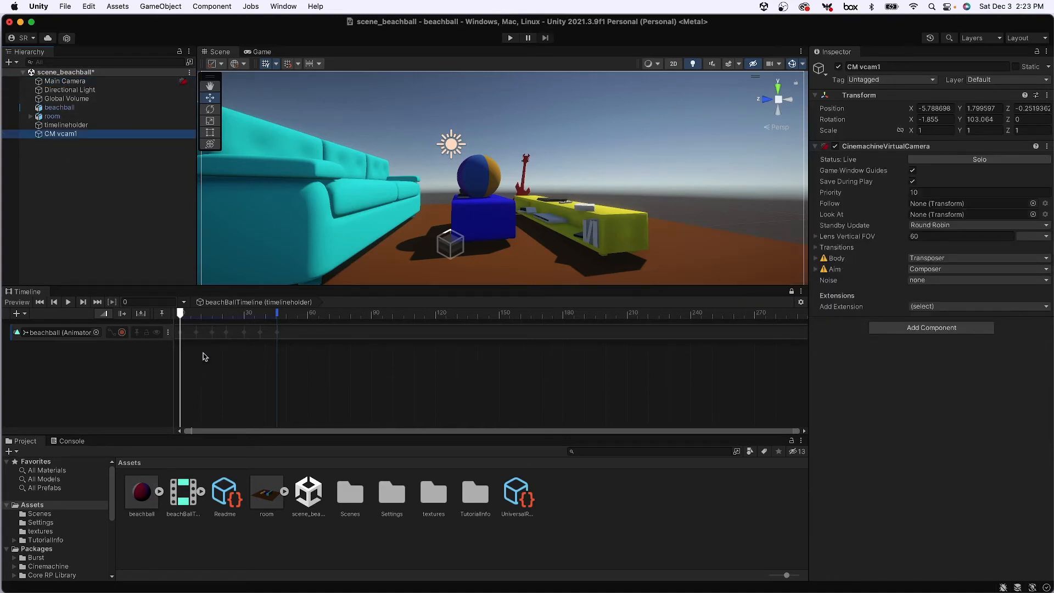
pyautogui.click(75, 161)
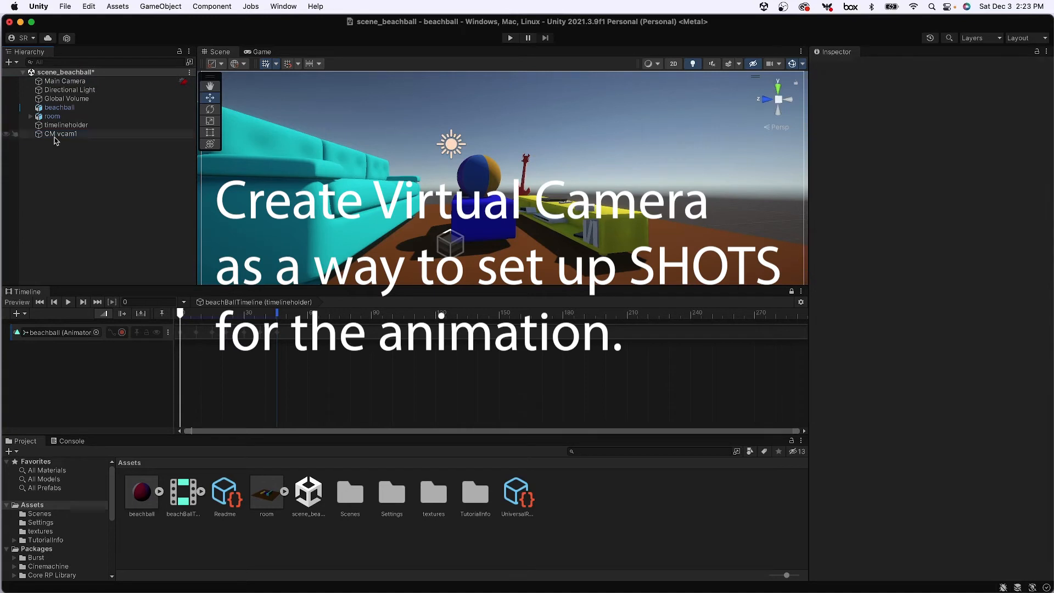
pyautogui.click(161, 6)
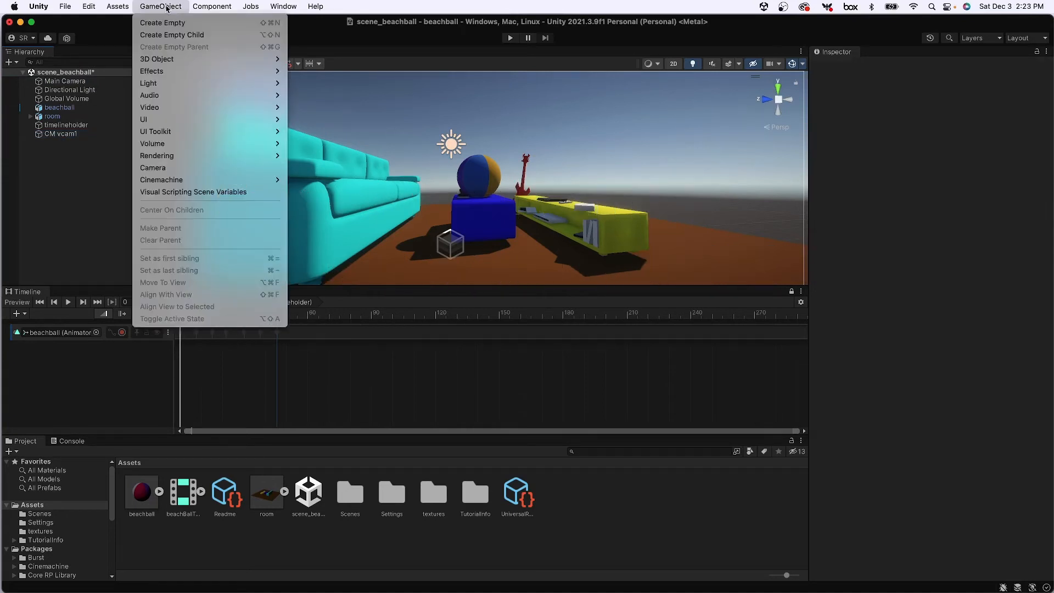
pyautogui.moveTo(197, 180)
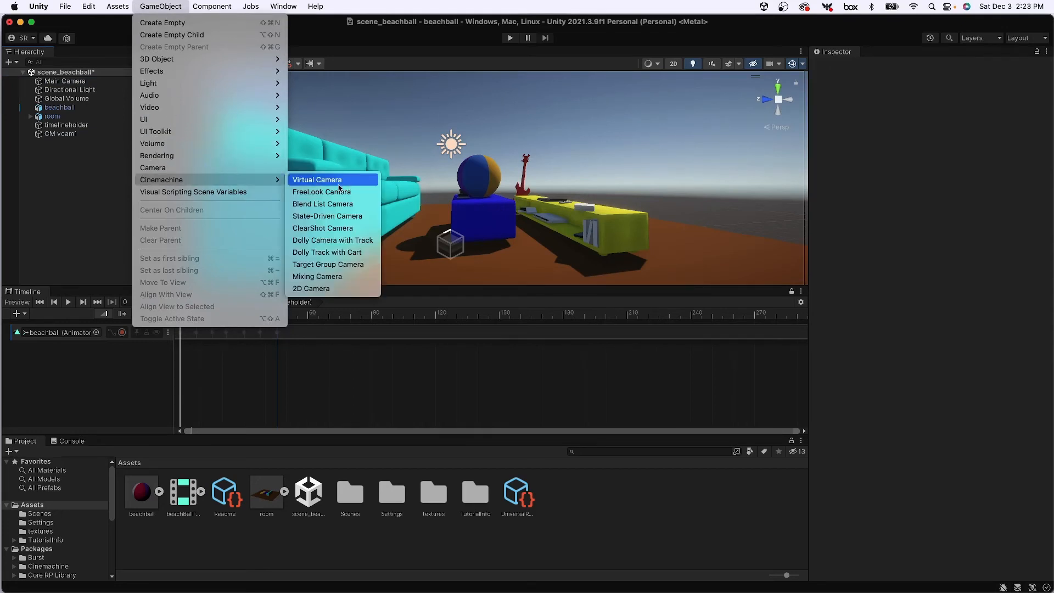
pyautogui.click(50, 196)
# - Duplicate CM vcam1 and rename the copy CM vcam2
pyautogui.click(55, 136)
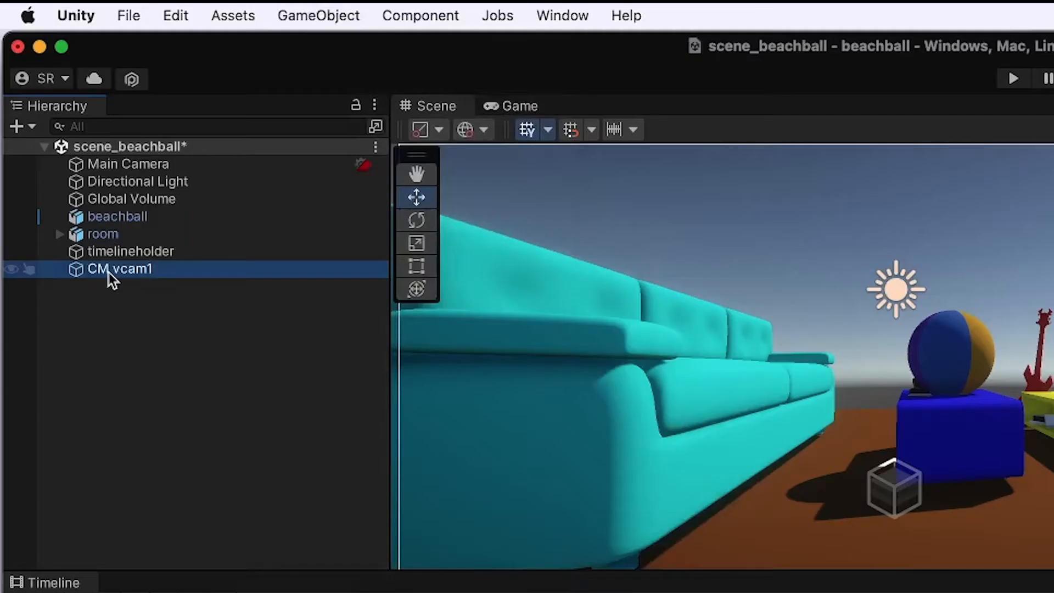
pyautogui.press('super+d')
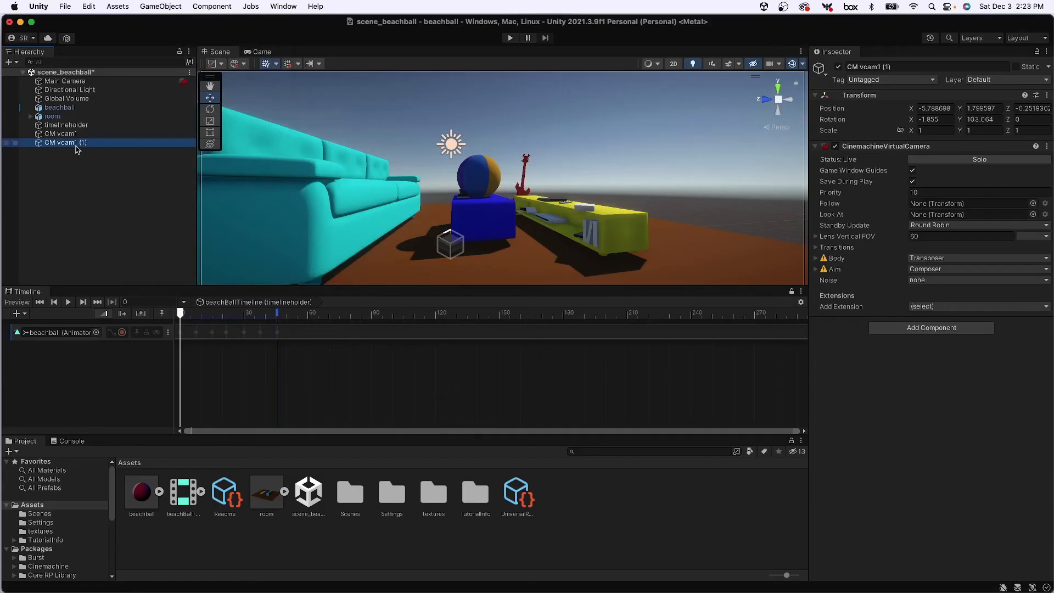
pyautogui.click(78, 146)
pyautogui.moveTo(74, 144); pyautogui.dragTo(93, 144)
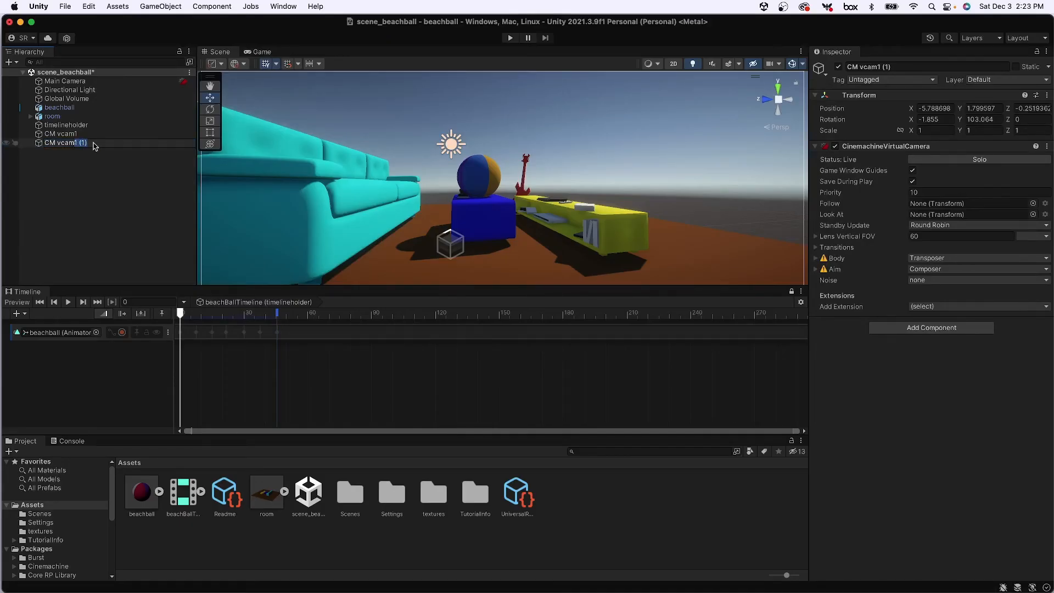
pyautogui.write('2')
pyautogui.press('Return')
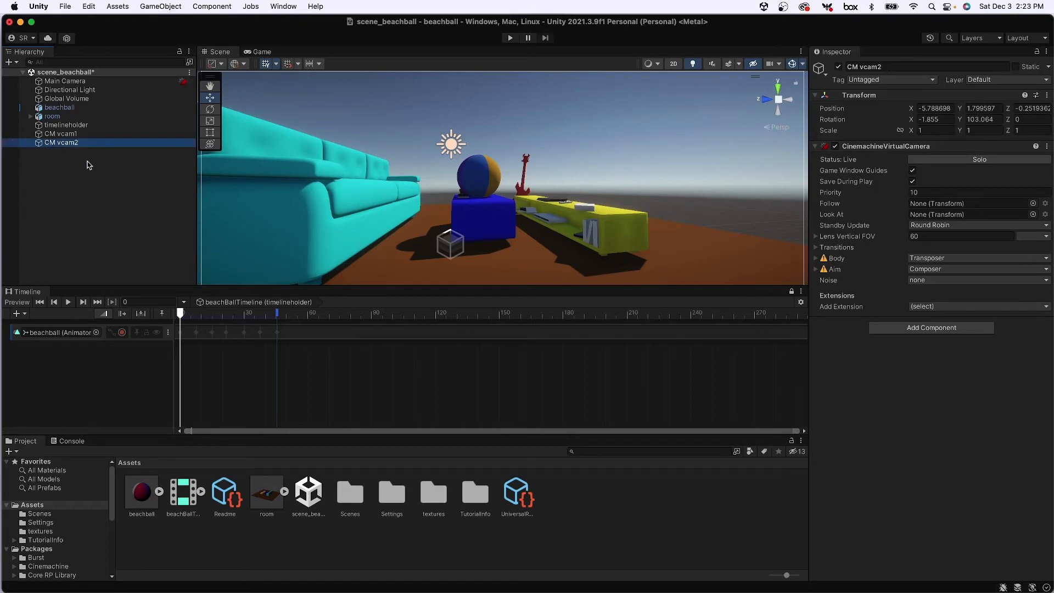
# - Frame the ball with the sofa behind and the guitar beside it, align CM vcam2 with that view, and select the Main Camera
pyautogui.click(89, 165)
pyautogui.click(65, 144)
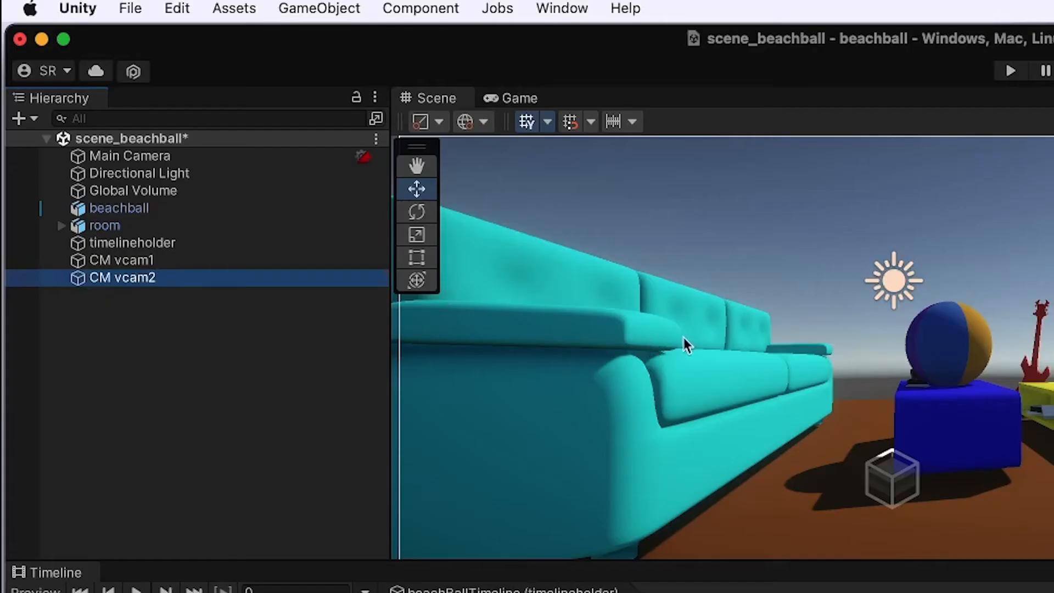
pyautogui.keyDown('alt'); pyautogui.moveTo(706, 343); pyautogui.dragTo(936, 333); pyautogui.keyUp('alt')
pyautogui.keyDown('alt'); pyautogui.moveTo(935, 333); pyautogui.dragTo(945, 451, button='middle'); pyautogui.keyUp('alt')
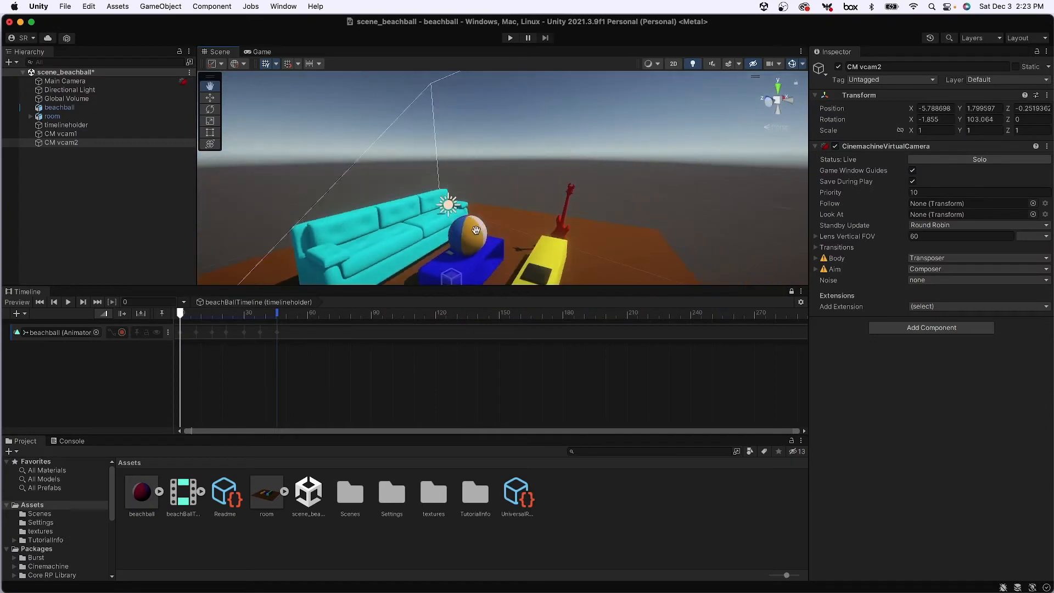
pyautogui.keyDown('alt'); pyautogui.moveTo(476, 229); pyautogui.dragTo(430, 170); pyautogui.keyUp('alt')
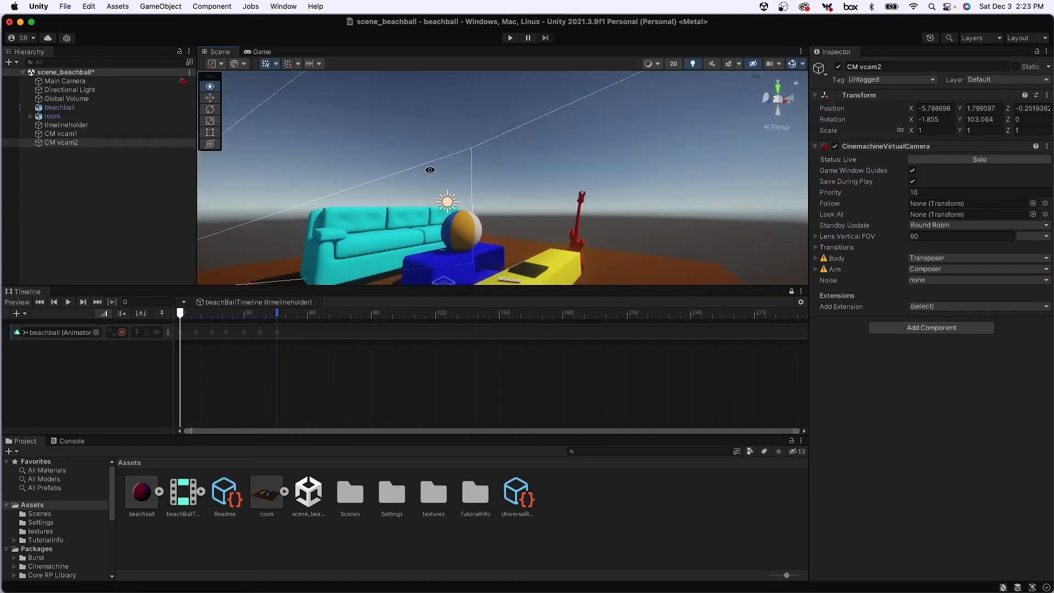
pyautogui.keyDown('alt'); pyautogui.moveTo(462, 225); pyautogui.dragTo(444, 198); pyautogui.keyUp('alt')
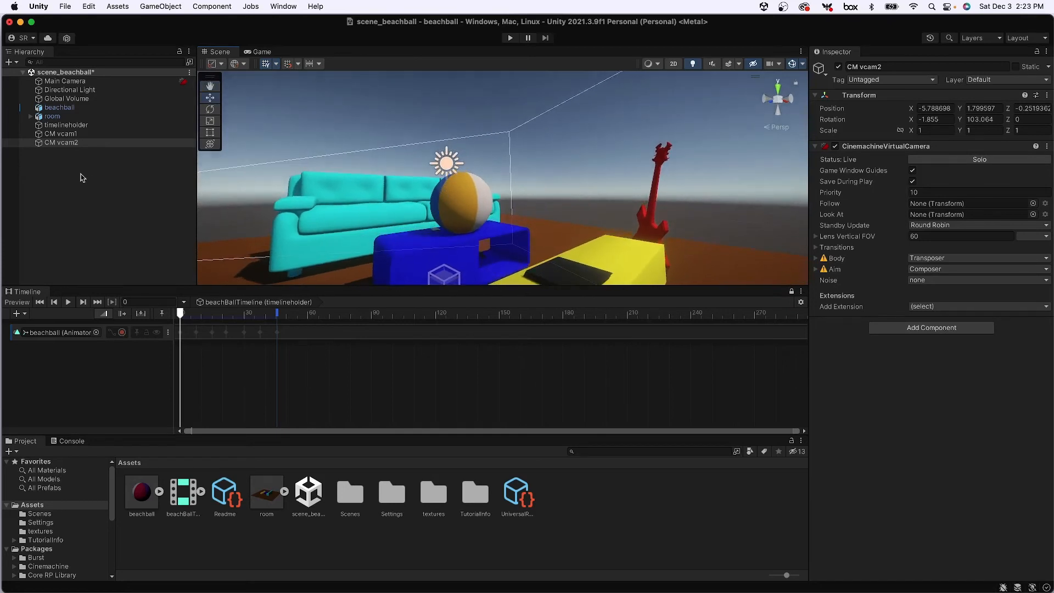
pyautogui.click(159, 7)
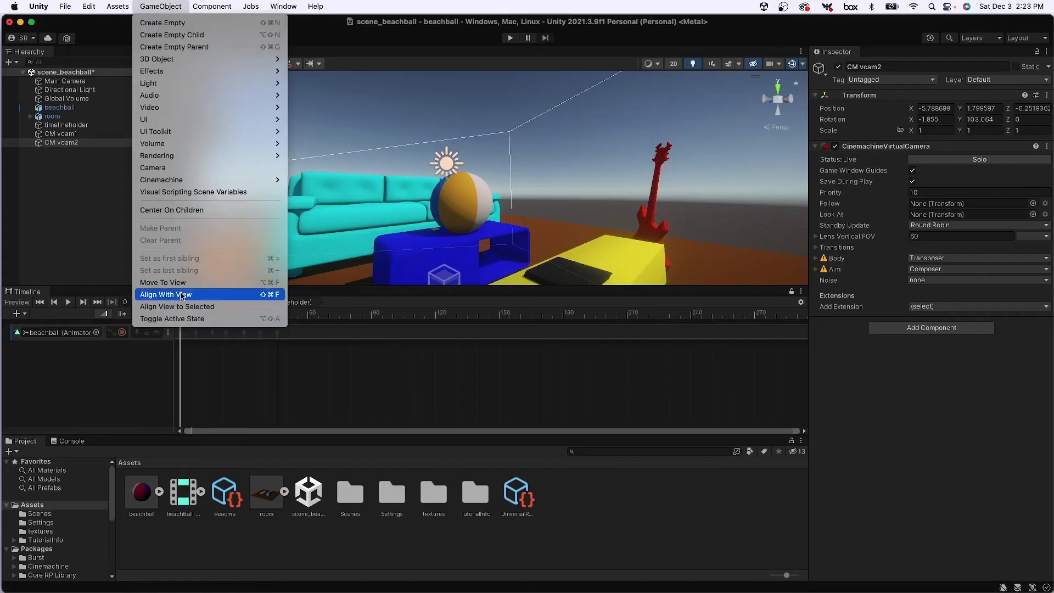
pyautogui.click(272, 254)
pyautogui.click(65, 80)
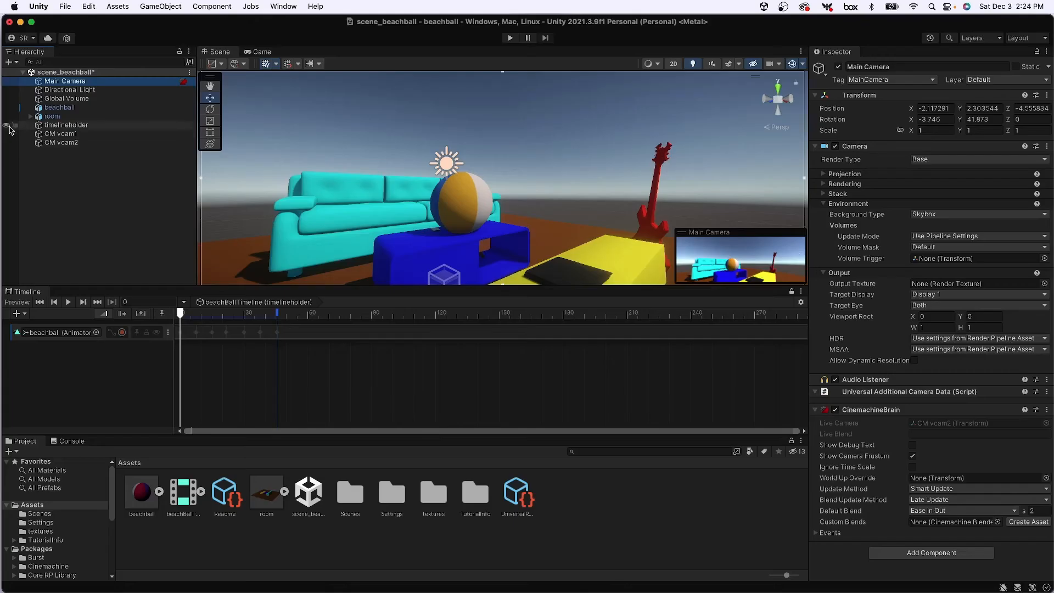
# - Extend the end of the beachball timeline to about frame 47 and view the settings of CM vcam1 and CM vcam2
pyautogui.click(60, 133)
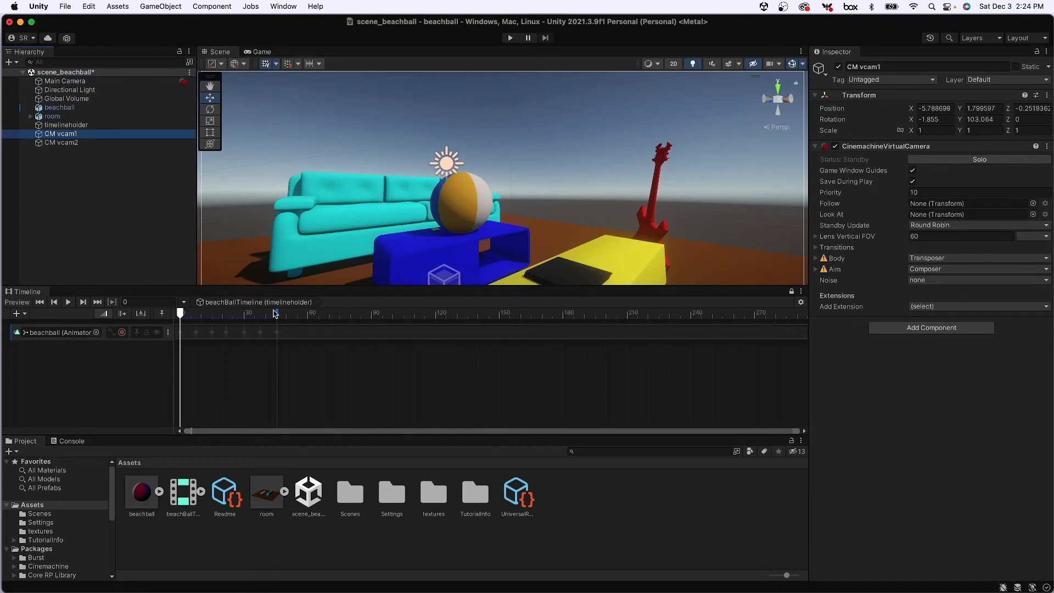
pyautogui.moveTo(276, 313)
pyautogui.mouseDown()
pyautogui.moveTo(179, 313)
pyautogui.moveTo(216, 314)
pyautogui.moveTo(235, 328)
pyautogui.moveTo(253, 315)
pyautogui.moveTo(282, 318)
pyautogui.moveTo(179, 315)
pyautogui.moveTo(219, 315)
pyautogui.moveTo(168, 325)
pyautogui.mouseUp()
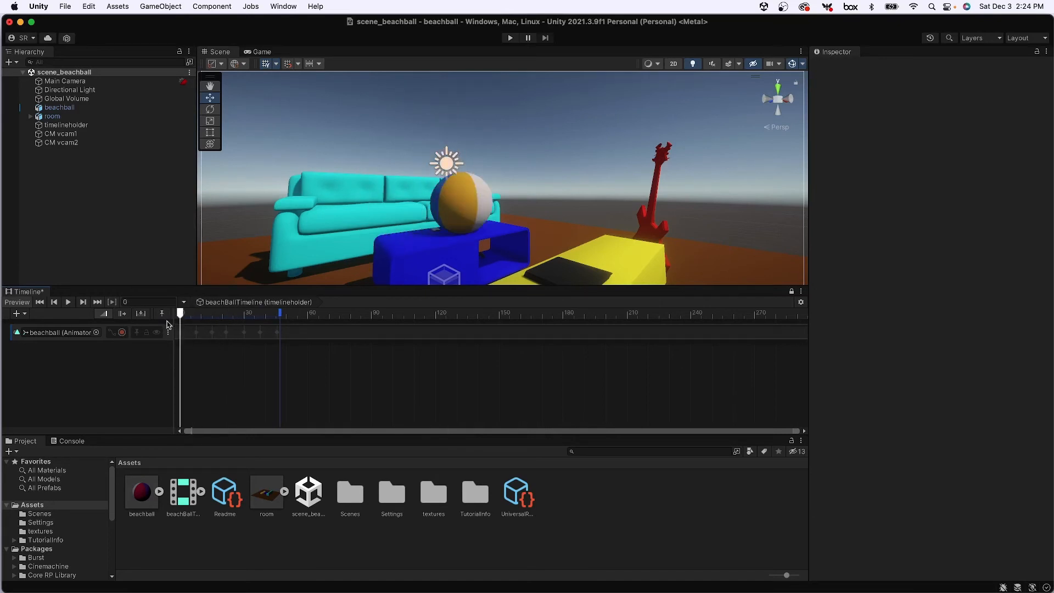
pyautogui.click(74, 134)
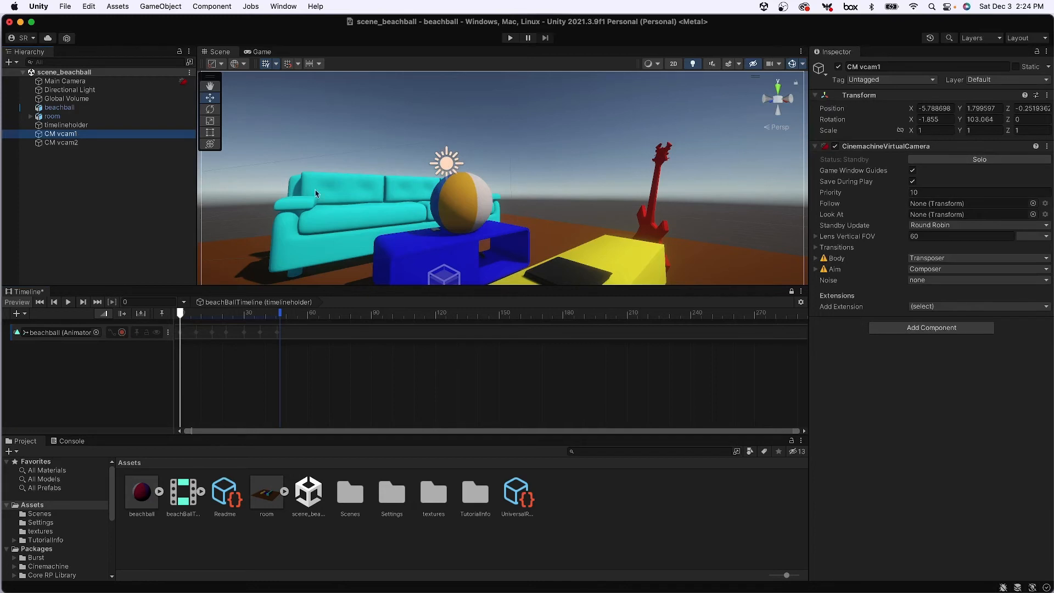
pyautogui.click(57, 145)
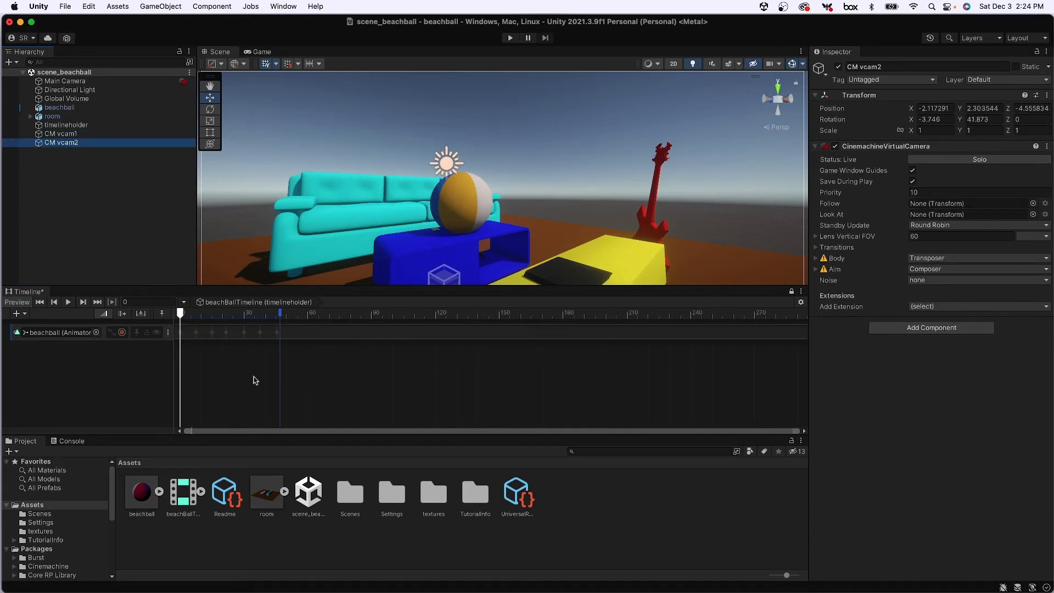
# - Add a Cinemachine Track to the timeline and bind the Main Camera to it as its Cinemachine Brain
pyautogui.rightClick(117, 354)
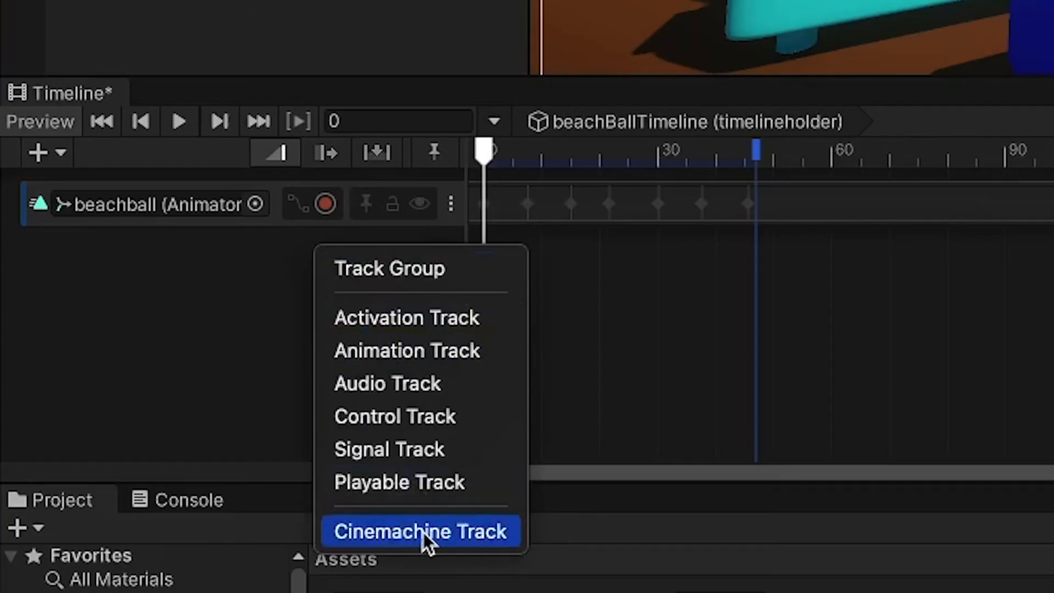
pyautogui.click(466, 528)
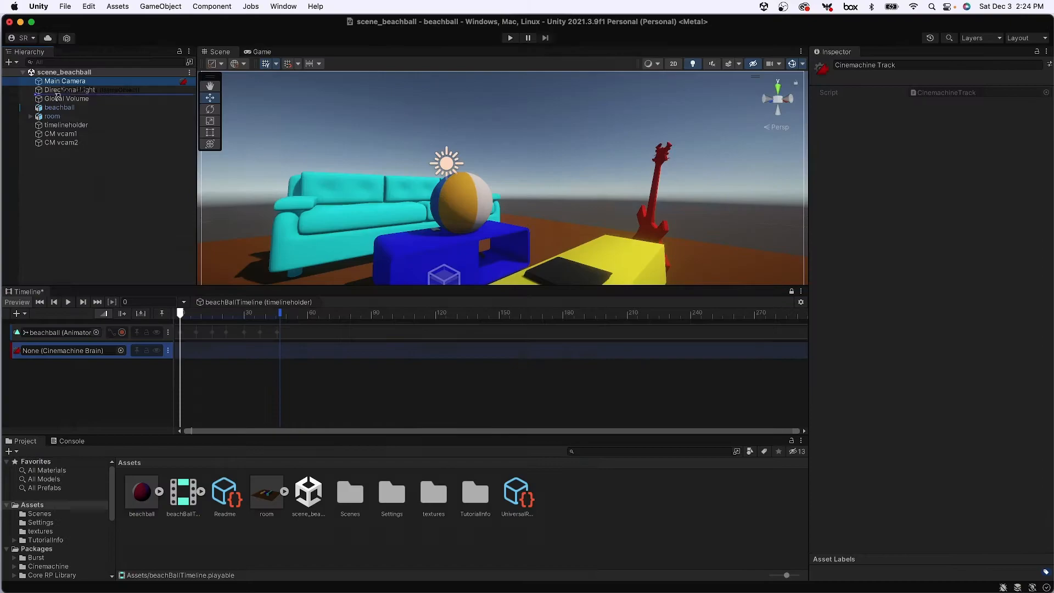
pyautogui.moveTo(62, 82); pyautogui.dragTo(41, 353)
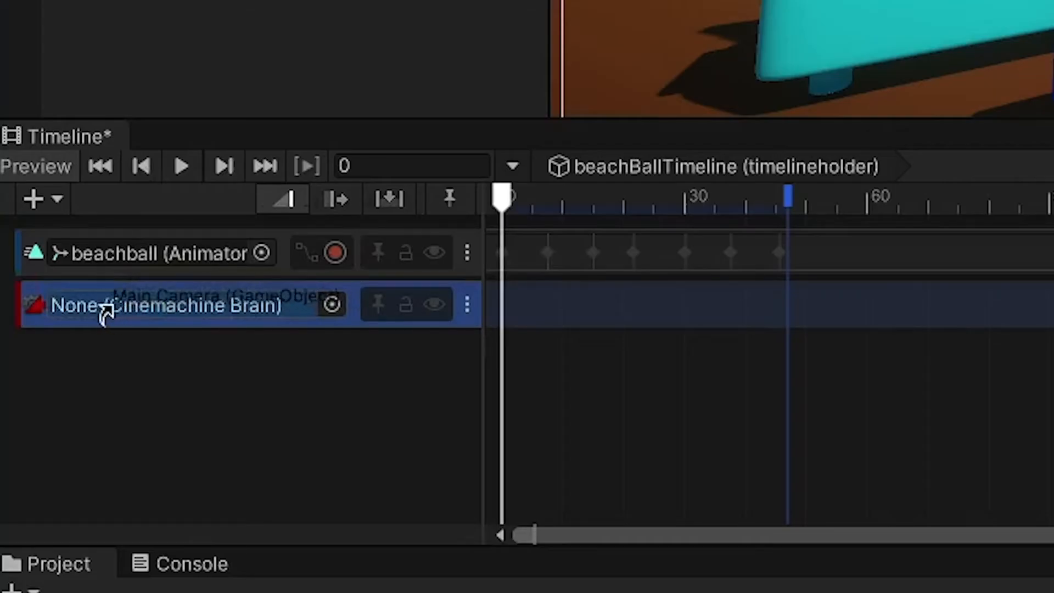
pyautogui.moveTo(104, 312); pyautogui.dragTo(117, 314)
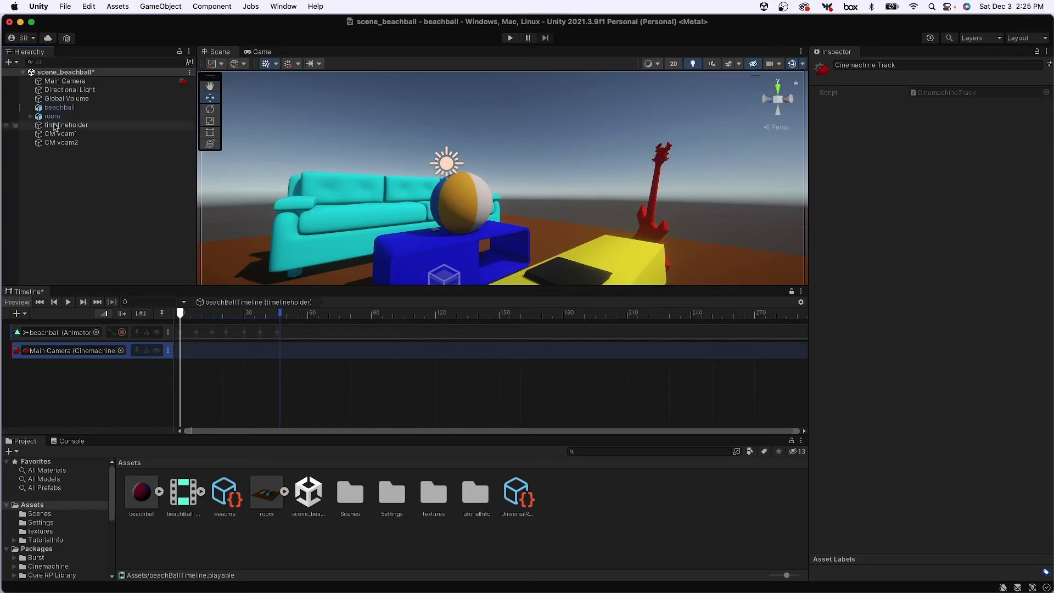
# - Place CM vcam1 and CM vcam2 as back-to-back shots on the Cinemachine track and preview the animation in the Game view
pyautogui.moveTo(61, 134); pyautogui.dragTo(582, 357)
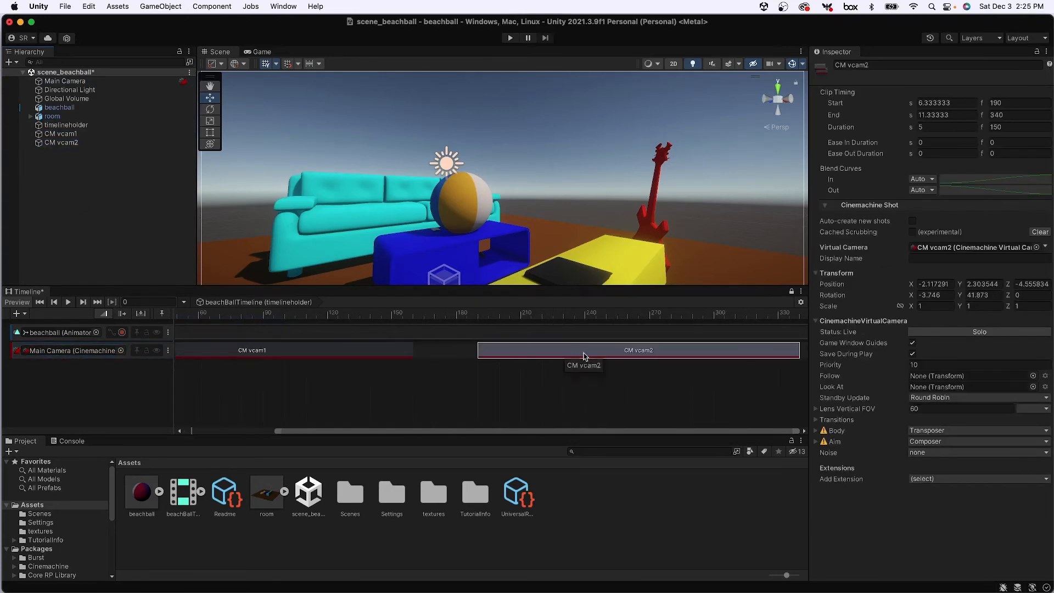
pyautogui.click(506, 353)
pyautogui.moveTo(506, 353); pyautogui.dragTo(465, 353)
pyautogui.click(262, 51)
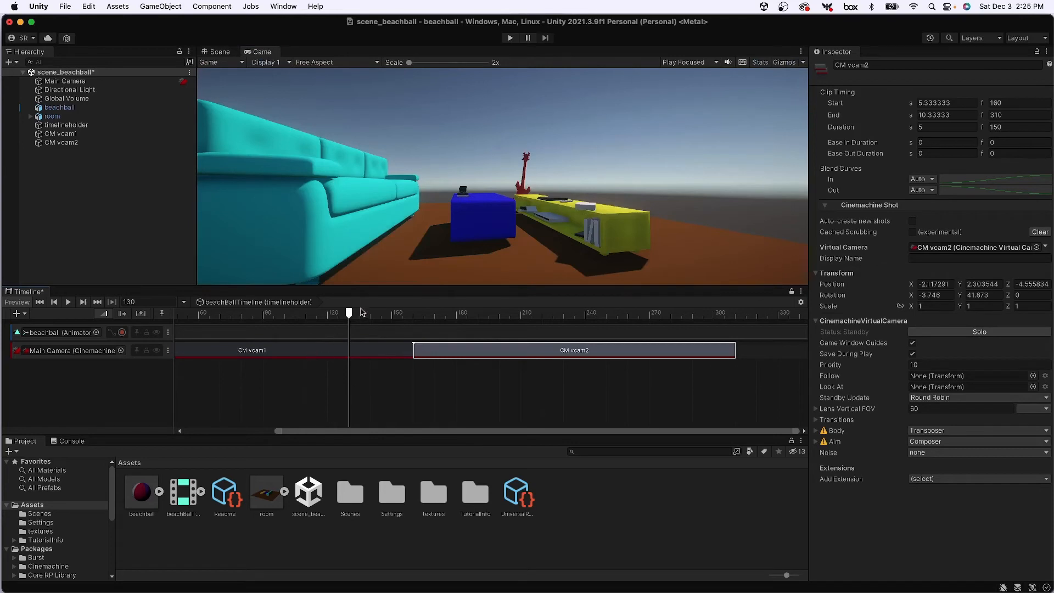
pyautogui.moveTo(350, 314); pyautogui.dragTo(133, 304)
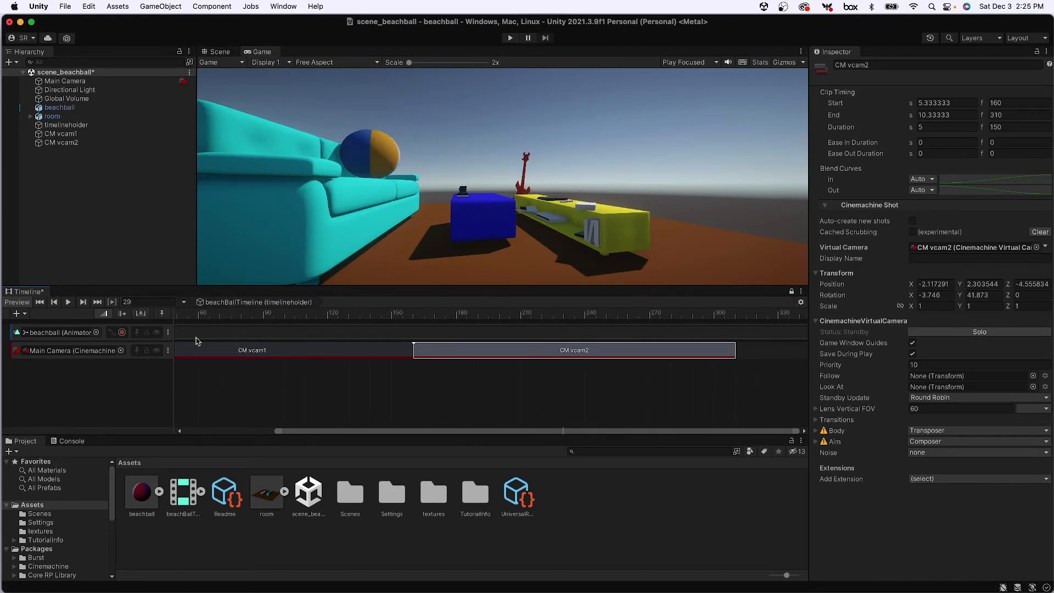
# - Resize the CM vcam1 shot to span frames 0 to 60 and move the CM vcam2 shot to start at frame 60
pyautogui.click(405, 353)
pyautogui.moveTo(410, 350); pyautogui.dragTo(331, 350)
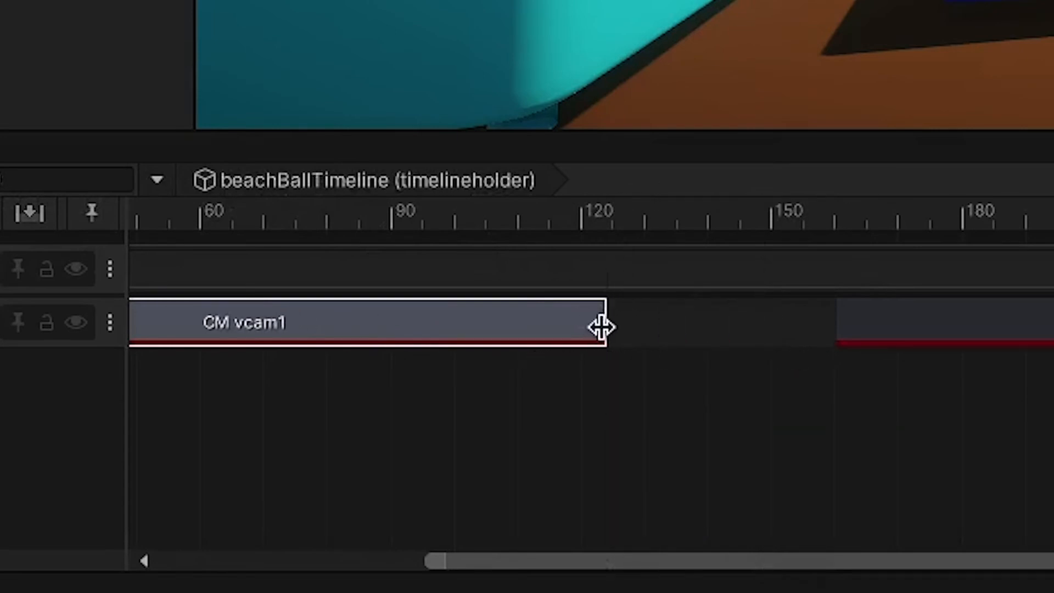
pyautogui.moveTo(603, 325); pyautogui.dragTo(193, 309)
pyautogui.moveTo(196, 346); pyautogui.dragTo(195, 346)
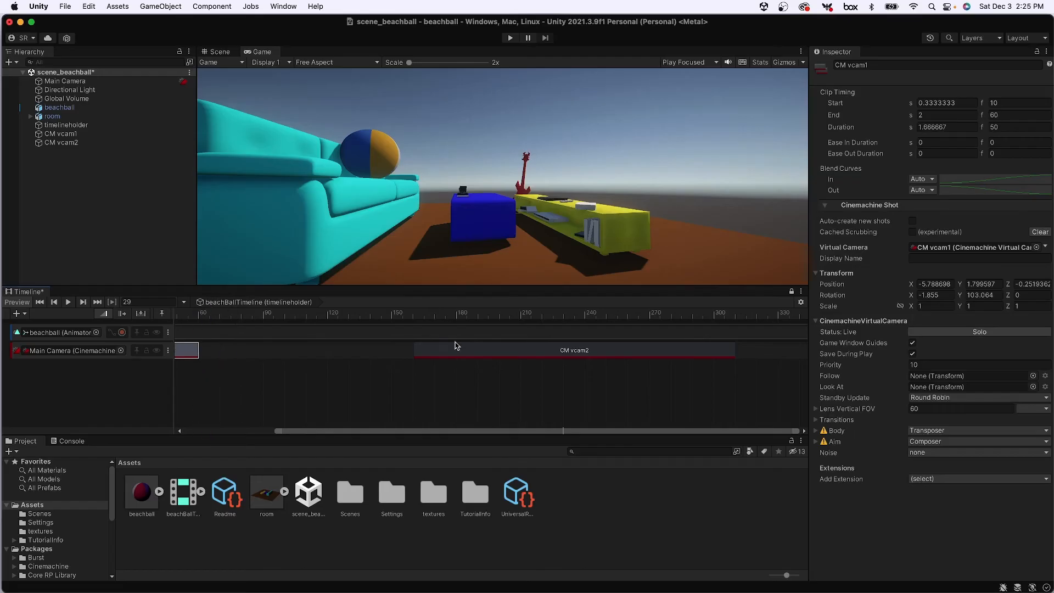
pyautogui.moveTo(470, 351); pyautogui.dragTo(253, 351)
pyautogui.moveTo(301, 434); pyautogui.dragTo(192, 431)
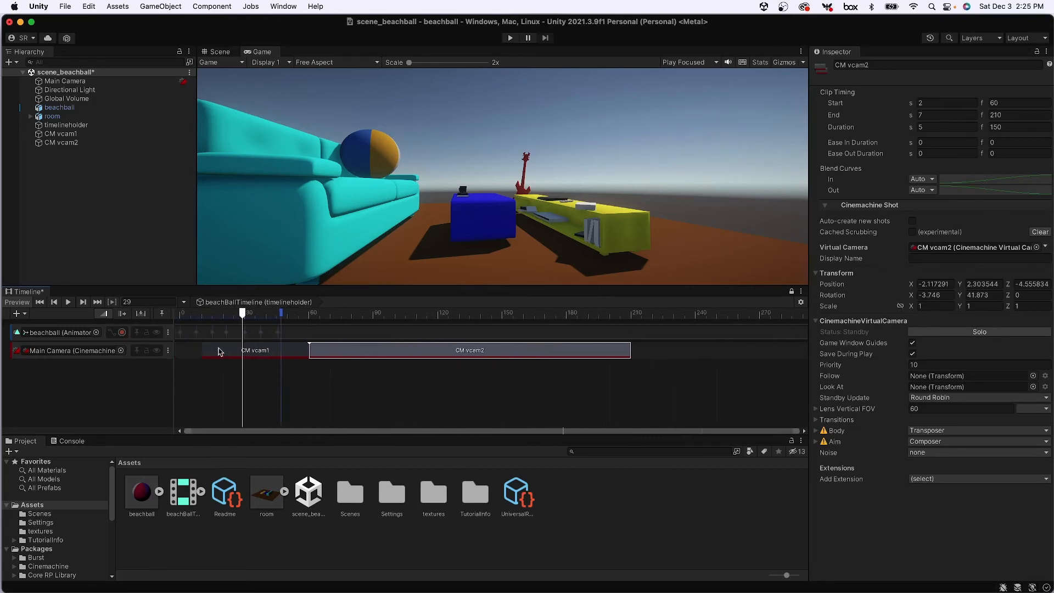
pyautogui.moveTo(197, 351); pyautogui.dragTo(168, 354)
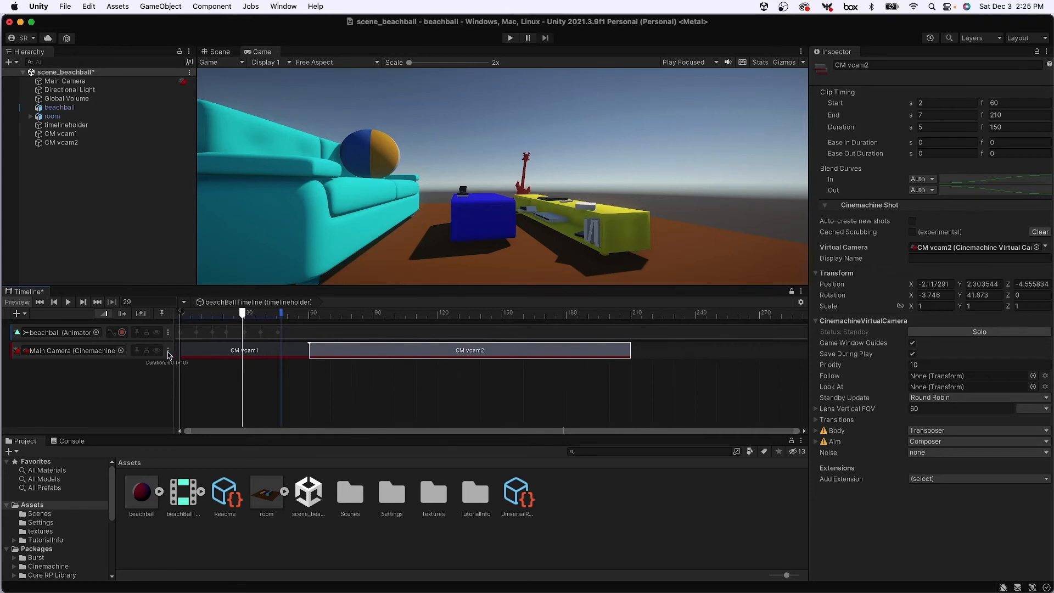
# - Shorten the CM vcam1 shot to end at frame 24 and move the CM vcam2 shot to start directly after it
pyautogui.click(217, 350)
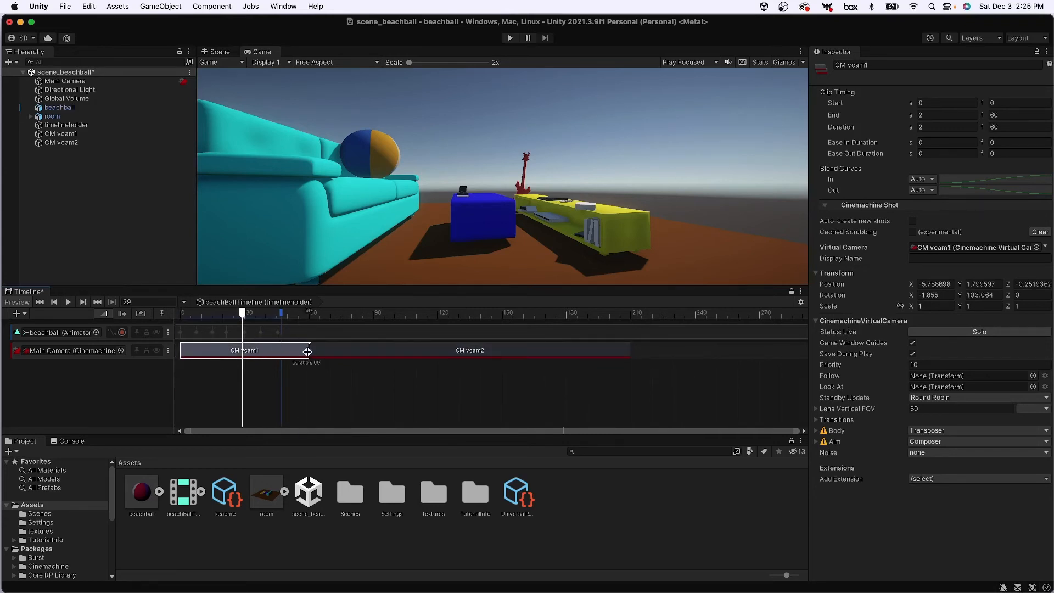
pyautogui.moveTo(307, 352); pyautogui.dragTo(233, 352)
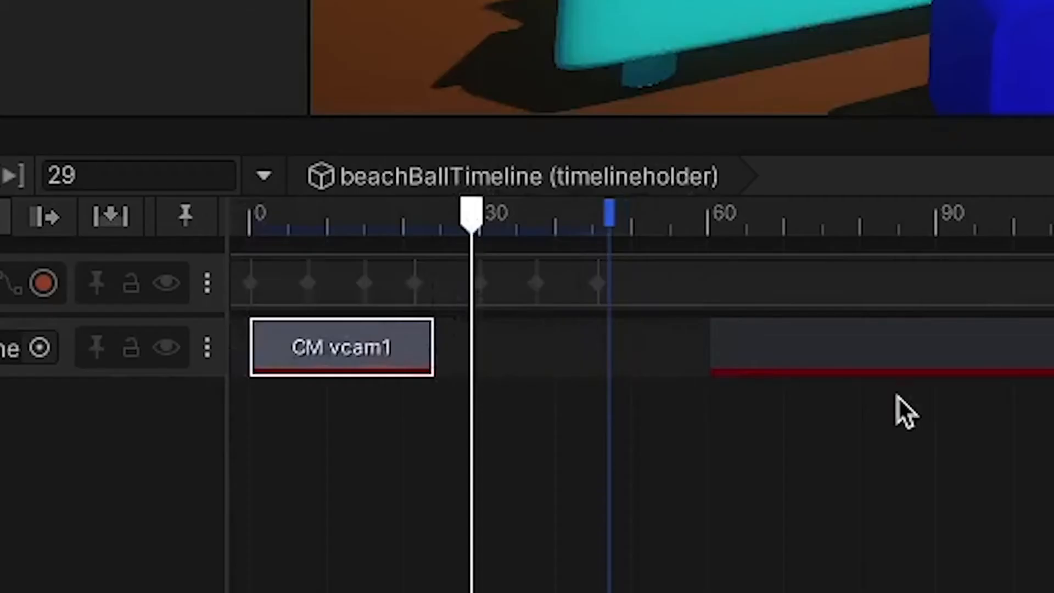
pyautogui.moveTo(898, 357); pyautogui.dragTo(625, 370)
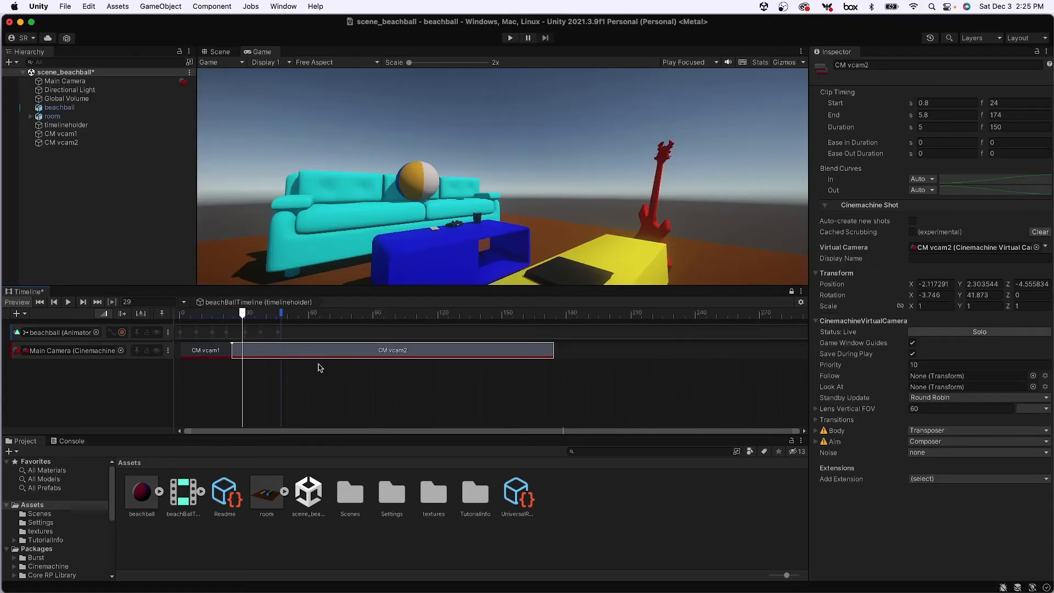
# - Check the two shots against the ball animation and trim the CM vcam2 shot to end at frame 47
pyautogui.scroll(5, 320, 368)
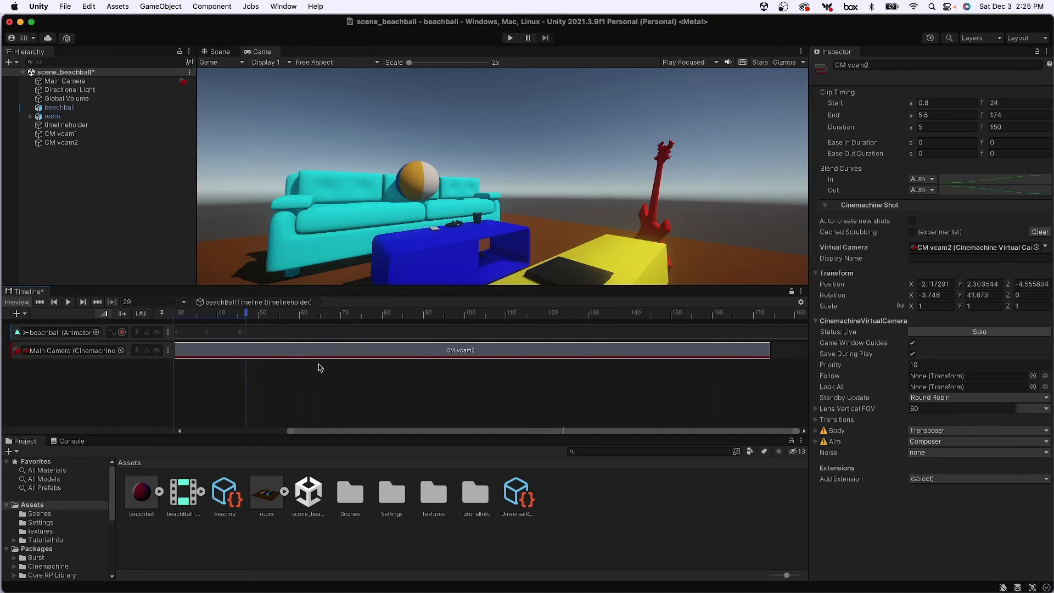
pyautogui.scroll(5, 321, 367)
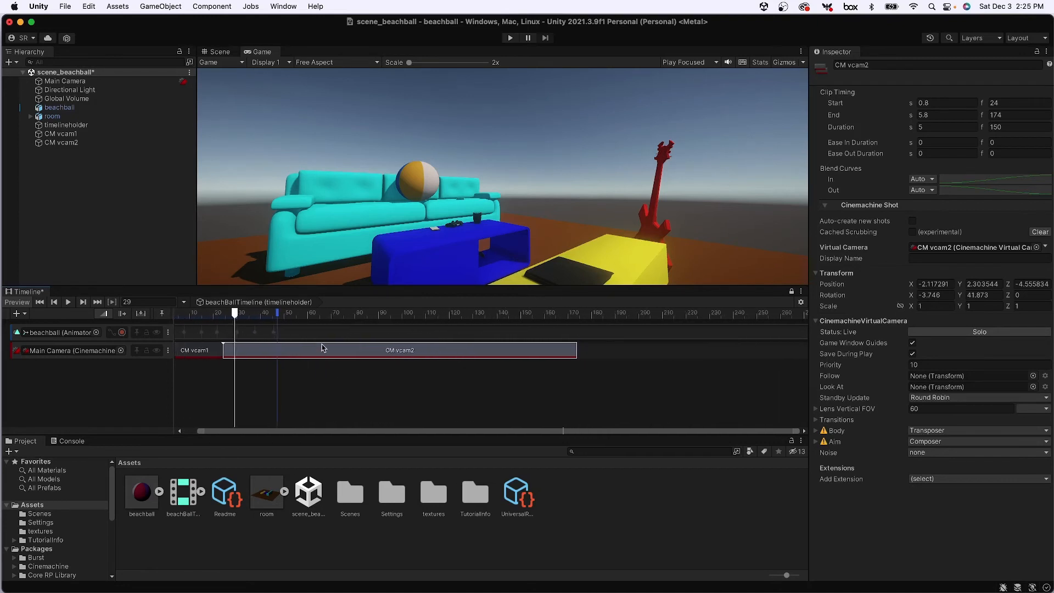
pyautogui.scroll(-2, 336, 408)
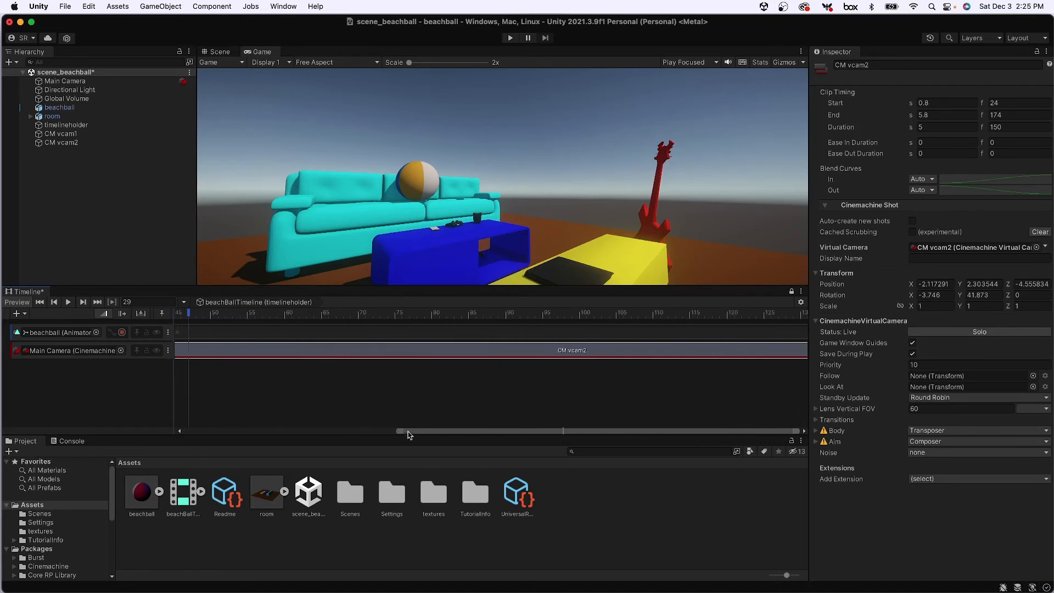
pyautogui.moveTo(368, 433); pyautogui.dragTo(342, 465)
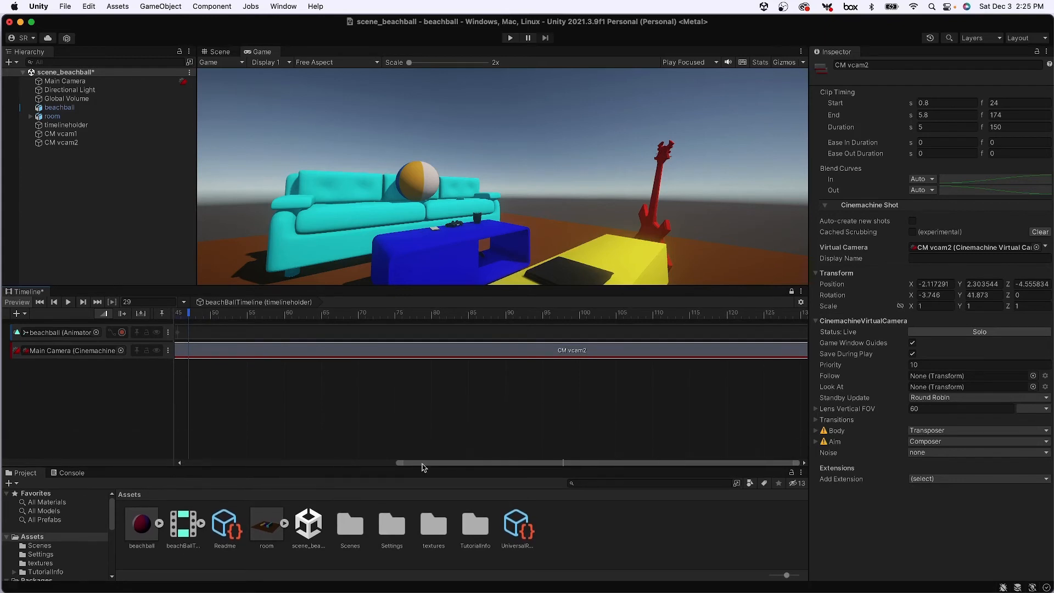
pyautogui.moveTo(423, 468); pyautogui.dragTo(209, 466)
pyautogui.moveTo(294, 319); pyautogui.dragTo(321, 337)
pyautogui.click(303, 352)
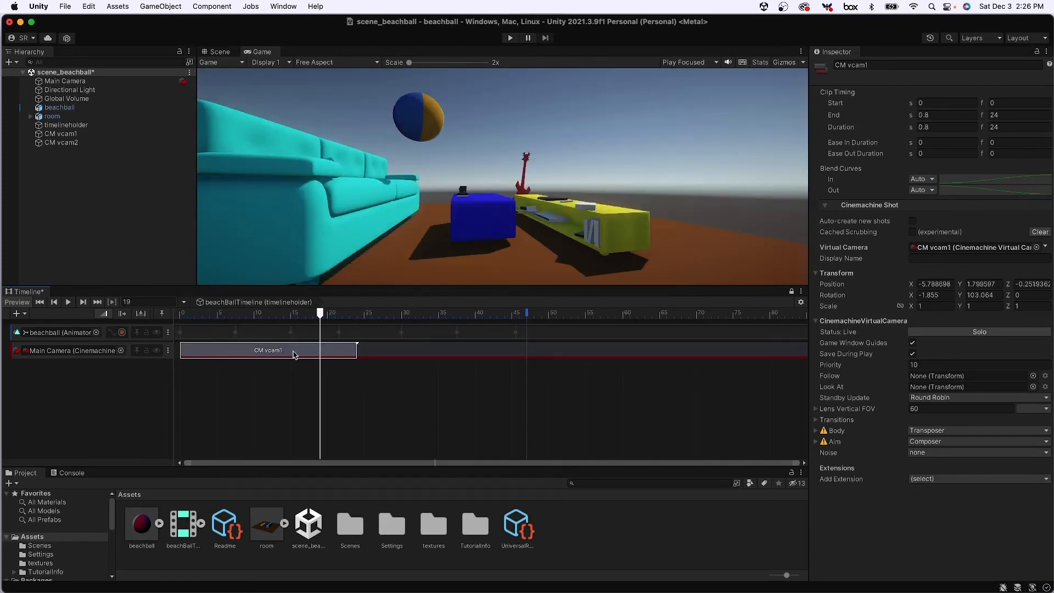
pyautogui.click(408, 356)
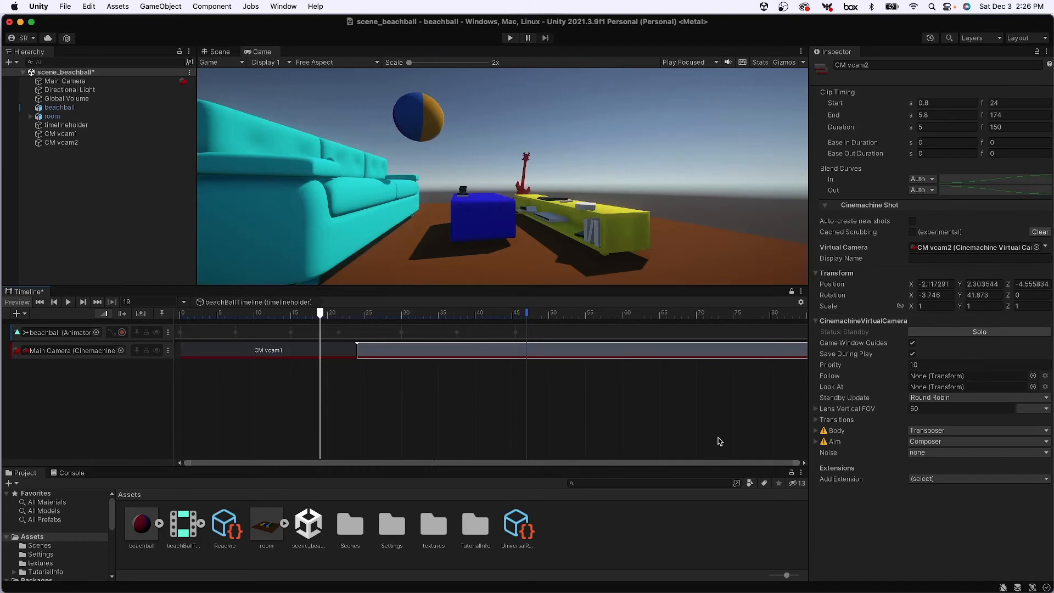
pyautogui.scroll(-6, 654, 375)
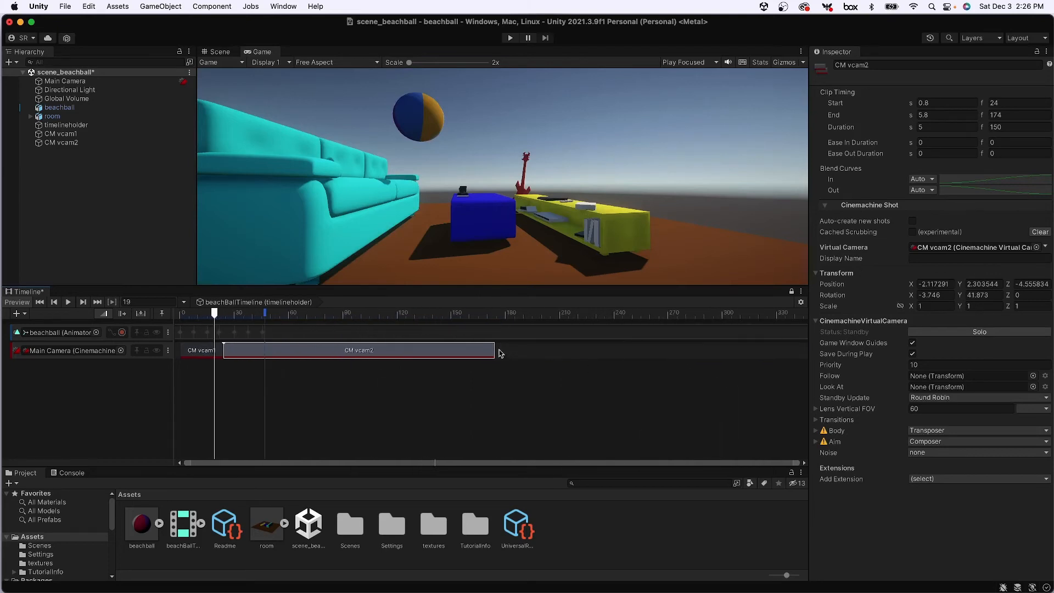
pyautogui.moveTo(494, 351); pyautogui.dragTo(266, 352)
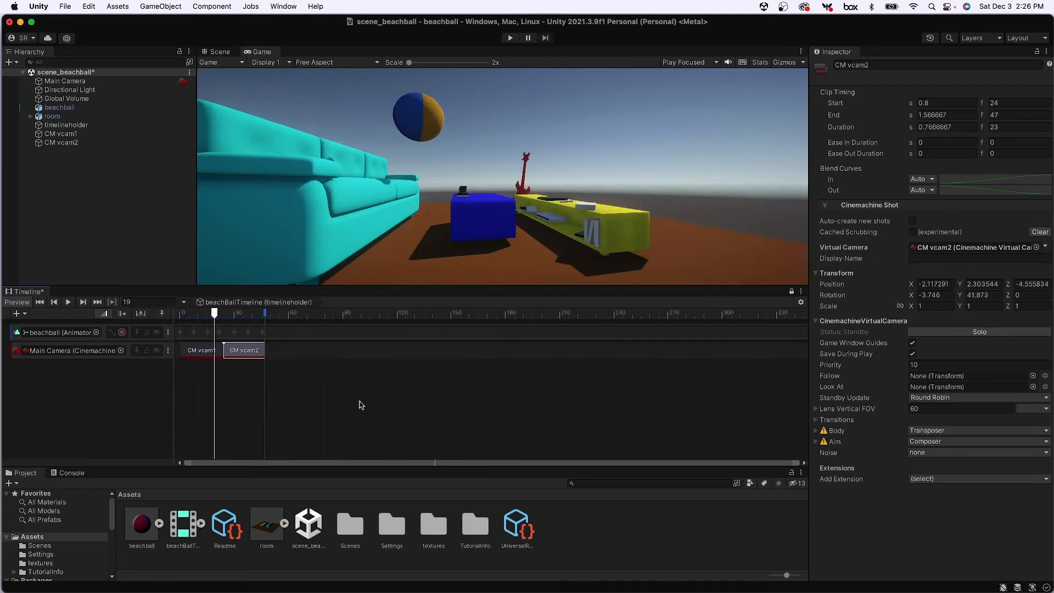
# - Scrub back and forth through the timeline to preview the cut between the CM vcam1 and CM vcam2 shots
pyautogui.scroll(5, 339, 455)
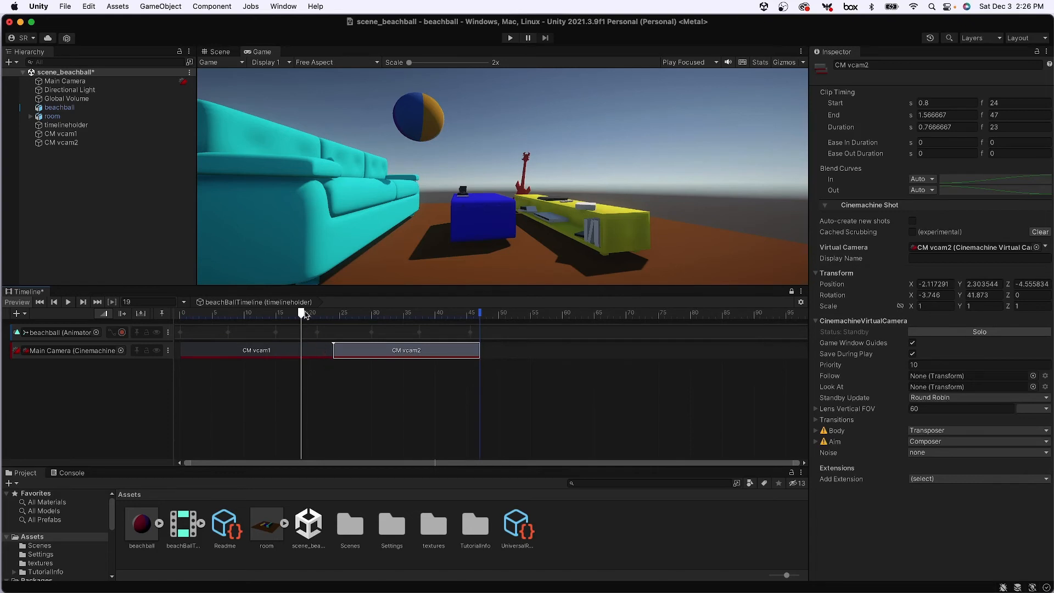
pyautogui.moveTo(304, 314); pyautogui.dragTo(432, 341)
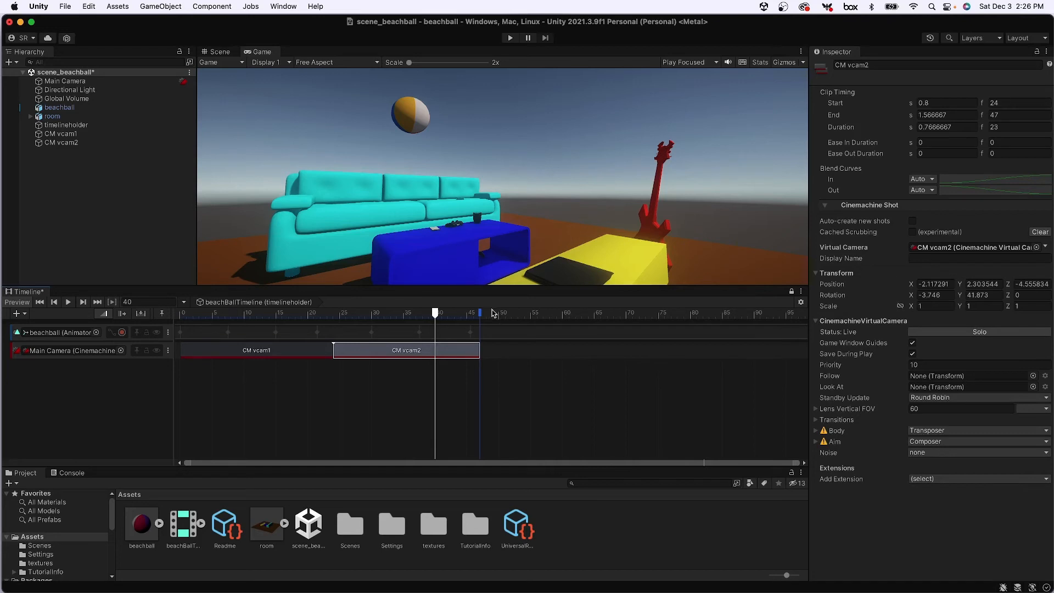
pyautogui.moveTo(435, 336); pyautogui.dragTo(315, 343)
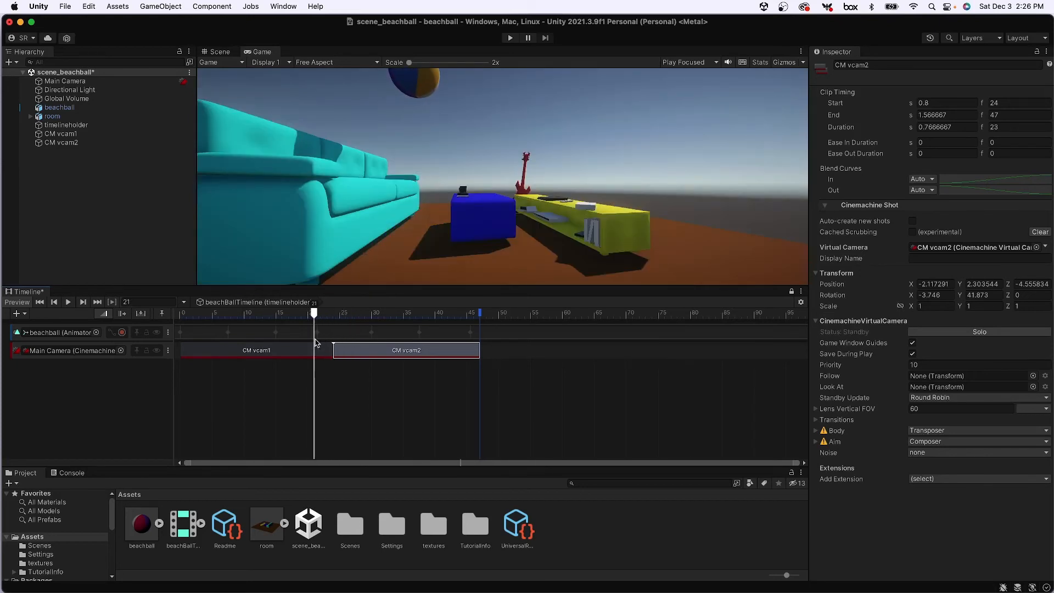
# - Overlap the CM vcam2 shot with CM vcam1 from frame 12 to create a 12-frame camera blend, and preview the transition
pyautogui.moveTo(364, 354)
pyautogui.mouseDown()
pyautogui.moveTo(384, 355)
pyautogui.moveTo(364, 355)
pyautogui.mouseUp()
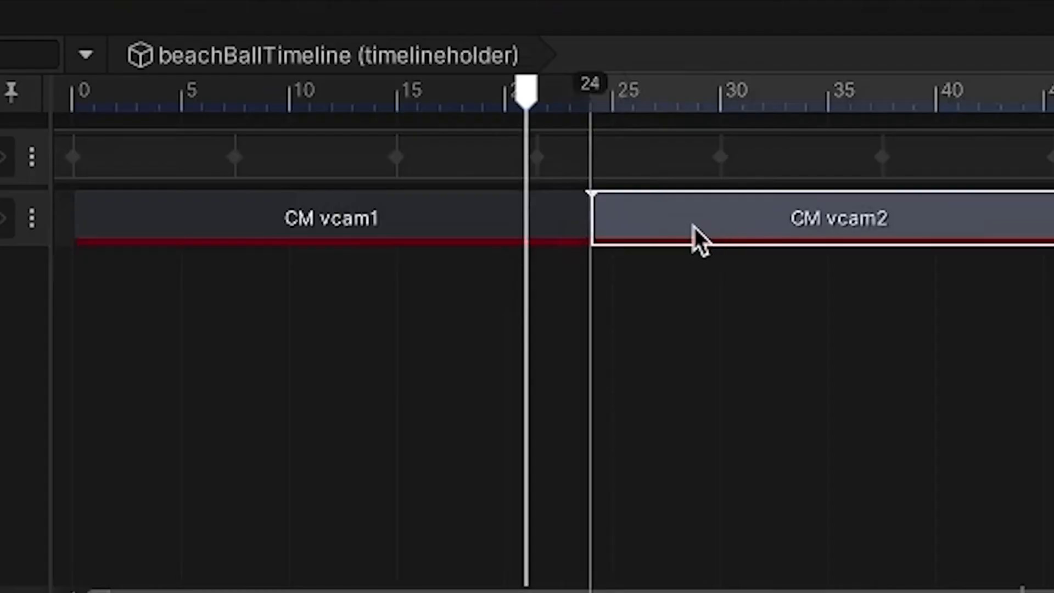
pyautogui.moveTo(693, 229); pyautogui.dragTo(632, 220)
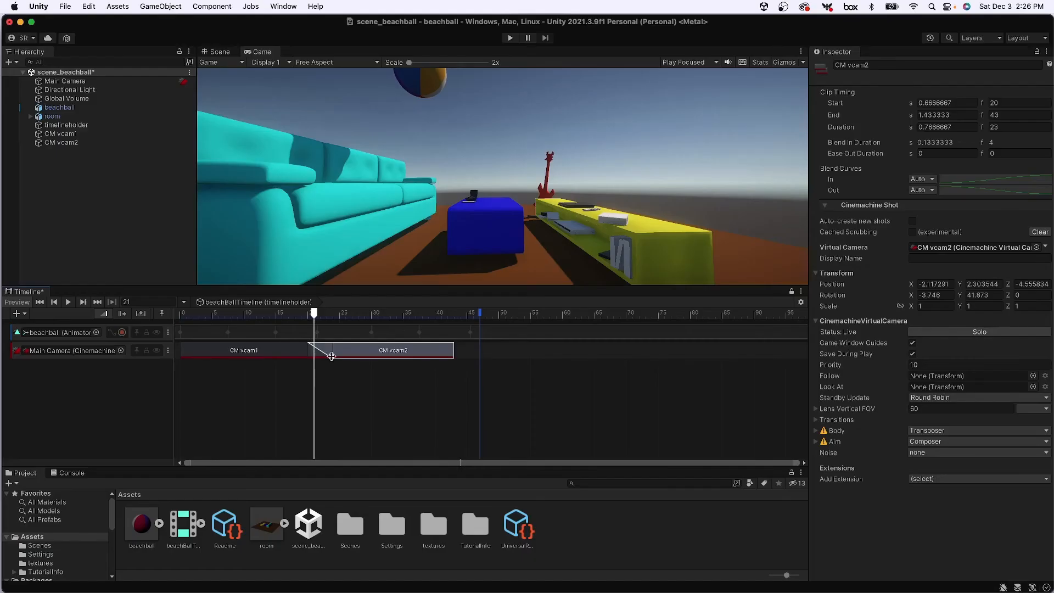
pyautogui.moveTo(315, 321); pyautogui.dragTo(296, 331)
pyautogui.moveTo(364, 352); pyautogui.dragTo(317, 354)
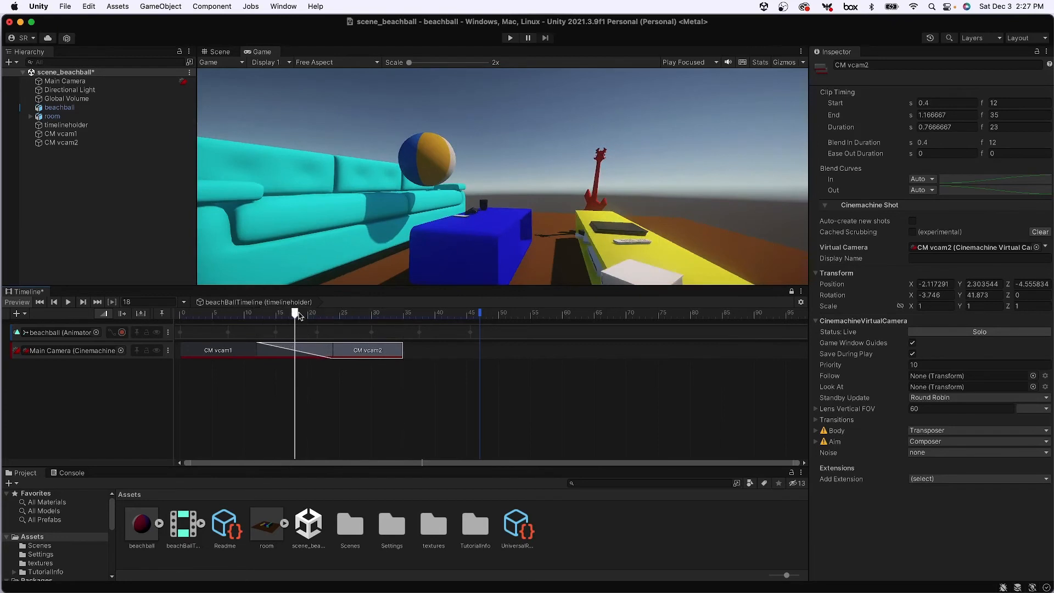
pyautogui.moveTo(299, 315)
pyautogui.mouseDown()
pyautogui.moveTo(188, 326)
pyautogui.moveTo(455, 361)
pyautogui.moveTo(447, 357)
pyautogui.mouseUp()
# - Duplicate the CM vcam2 virtual camera and rename the copy CM vcam3
pyautogui.click(62, 143)
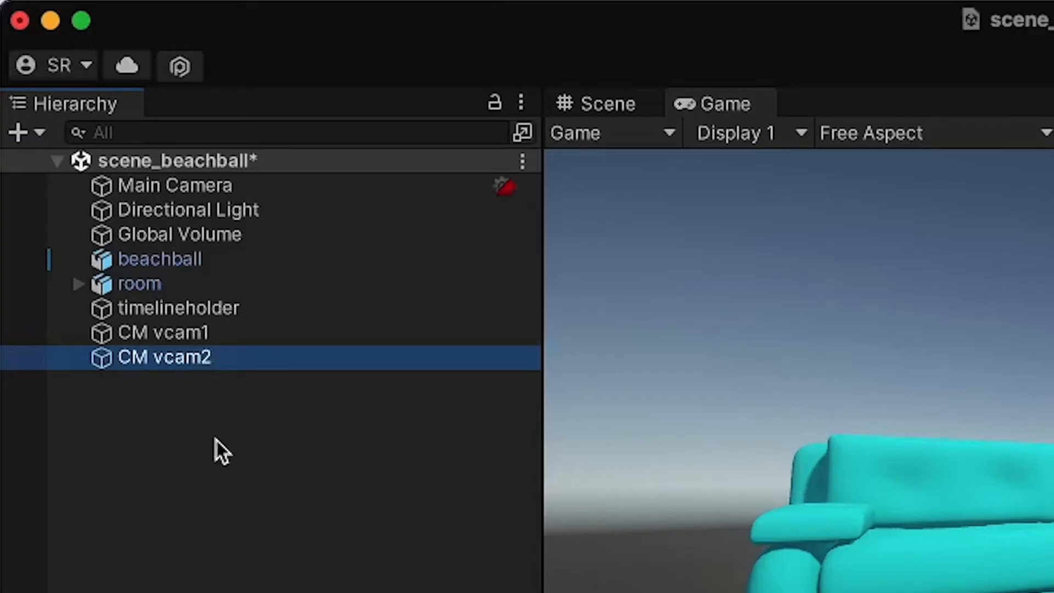
pyautogui.press('super+d')
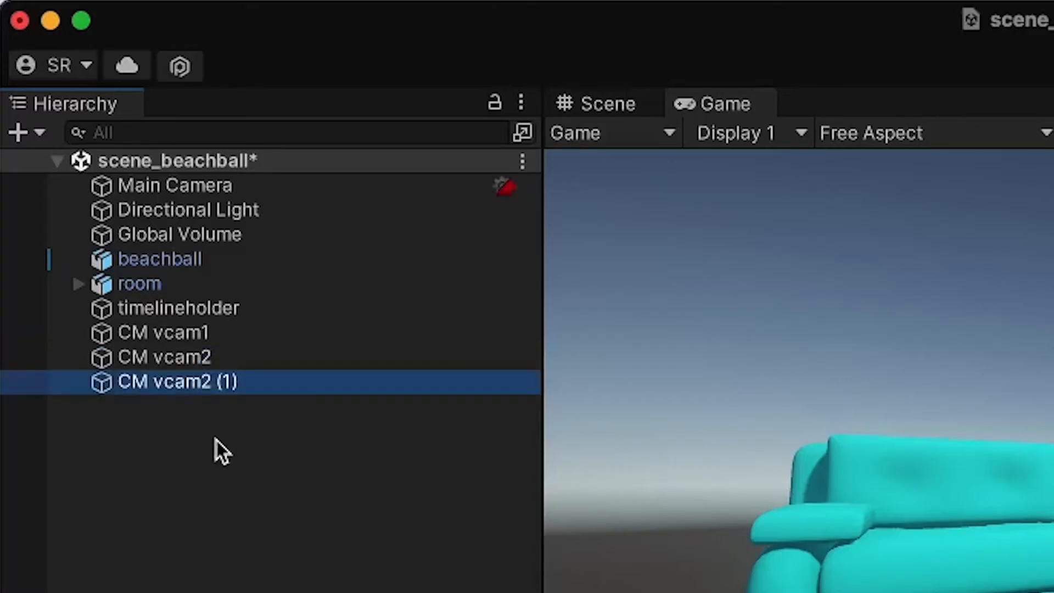
pyautogui.click(207, 384)
pyautogui.click(206, 384)
pyautogui.moveTo(207, 384); pyautogui.dragTo(269, 382)
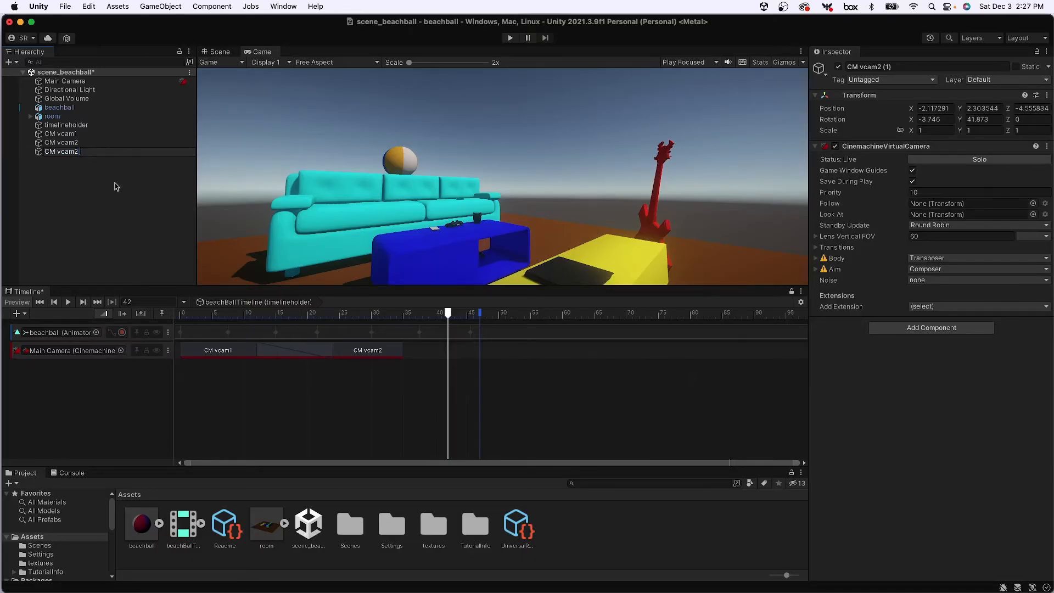
pyautogui.press('Return')
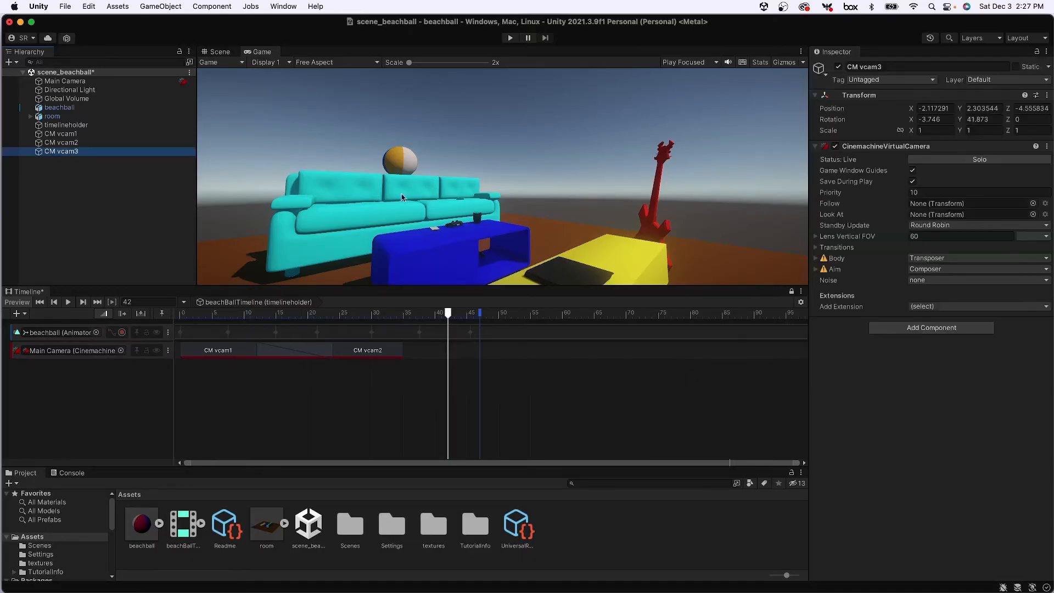
# - Frame the sofa from behind the yellow table for CM vcam3 and add it to the timeline as a shot from frame 35 to 55
pyautogui.click(419, 172)
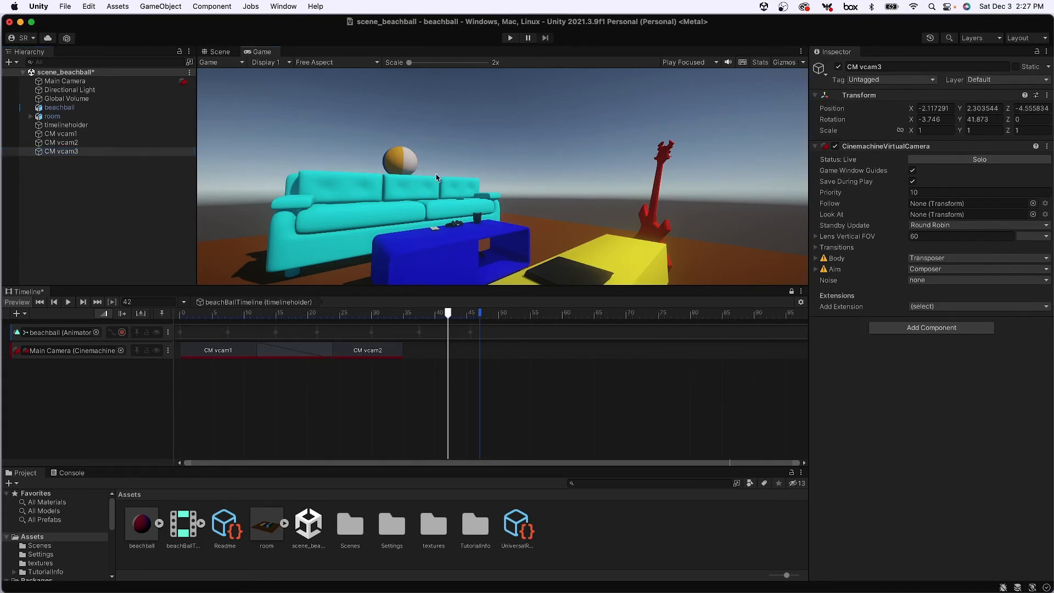
pyautogui.click(218, 52)
pyautogui.moveTo(425, 179)
pyautogui.keyDown('alt'); pyautogui.mouseDown()
pyautogui.moveTo(400, 181)
pyautogui.moveTo(427, 185)
pyautogui.moveTo(419, 198)
pyautogui.mouseUp(); pyautogui.keyUp('alt')
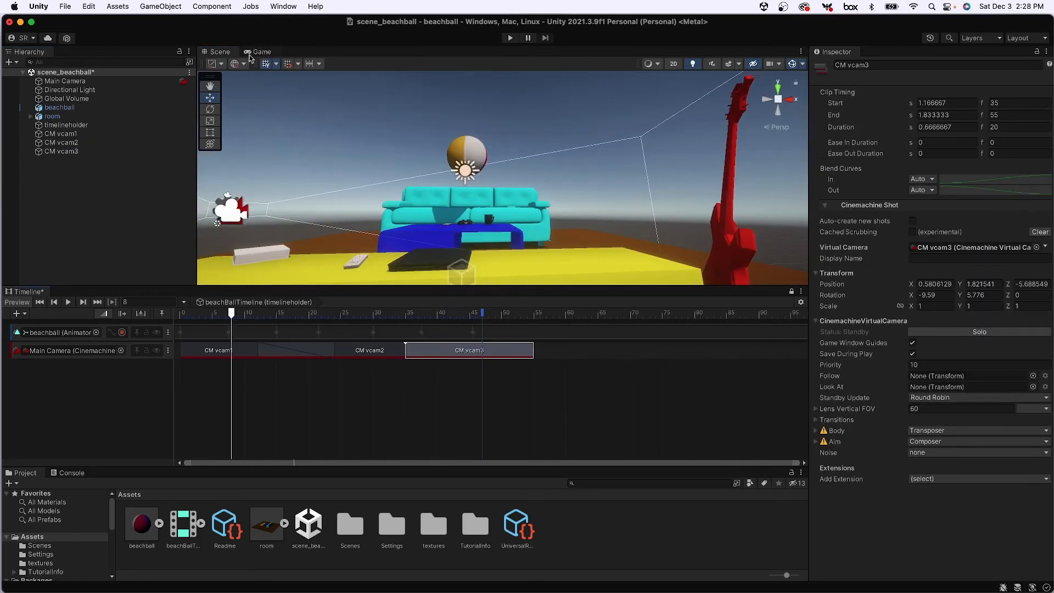
# - Move the CM vcam3 shot to start at frame 33, creating a 2-frame blend with CM vcam2, and preview the transition
pyautogui.click(262, 51)
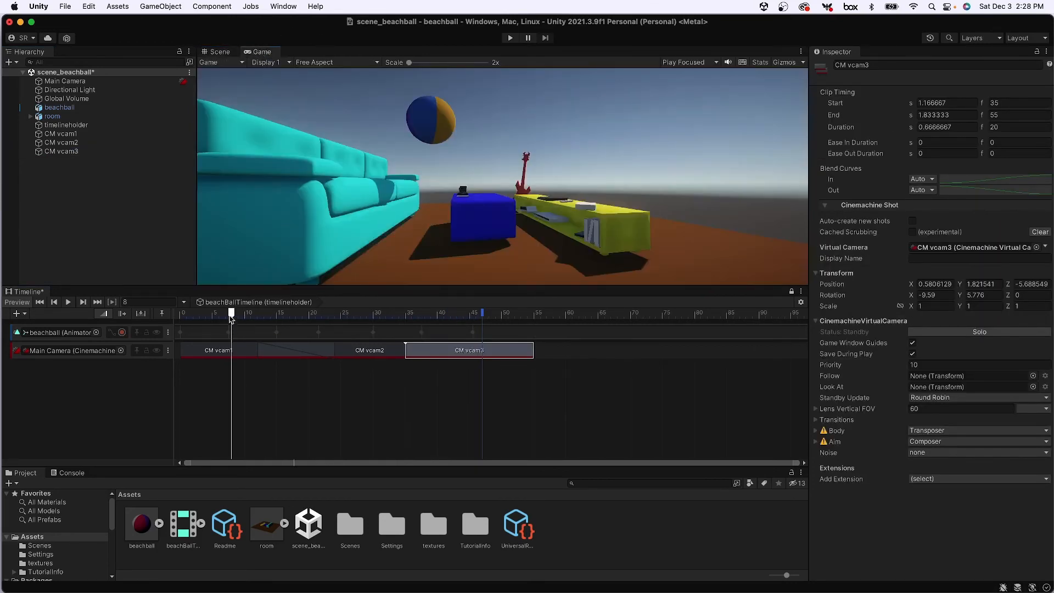
pyautogui.moveTo(231, 319); pyautogui.dragTo(426, 350)
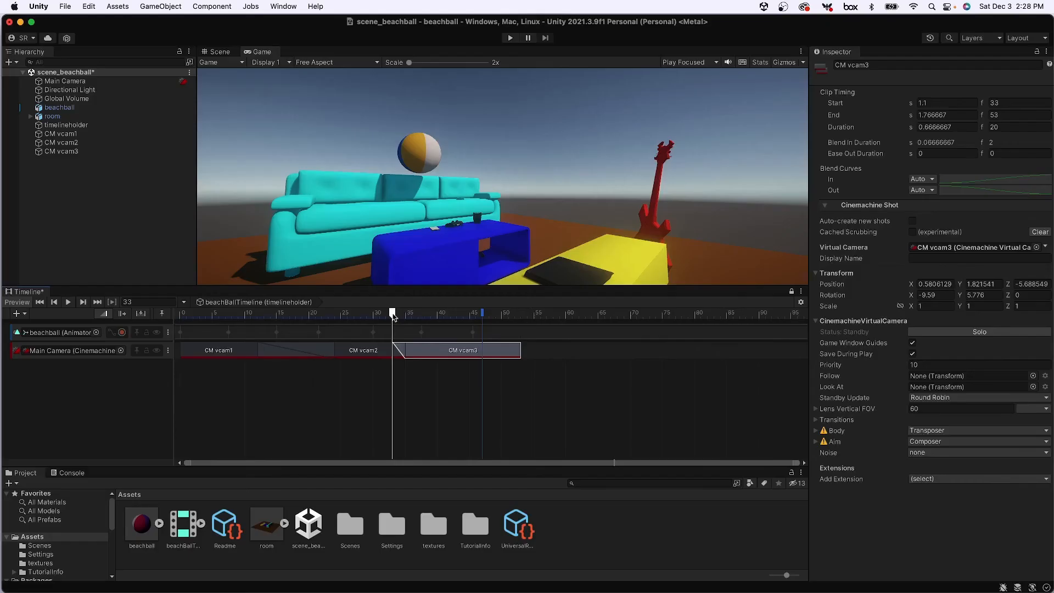
pyautogui.moveTo(593, 218); pyautogui.dragTo(278, 233)
pyautogui.moveTo(269, 319); pyautogui.dragTo(450, 352)
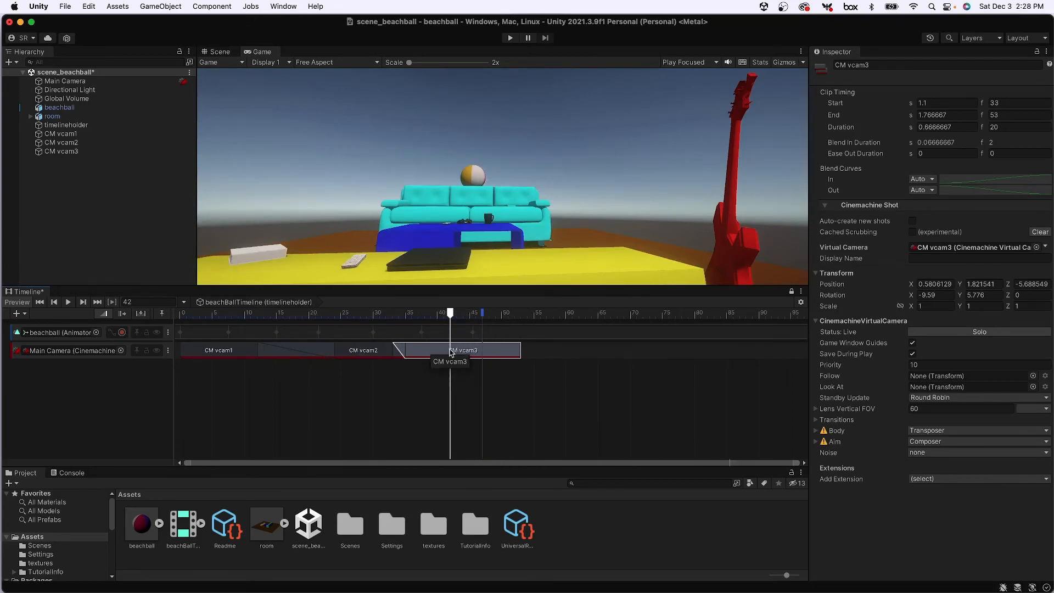
# - Try a Lens Vertical FOV of 10 on CM vcam3, settle on 30, and preview the tighter shot in the timeline
pyautogui.click(66, 153)
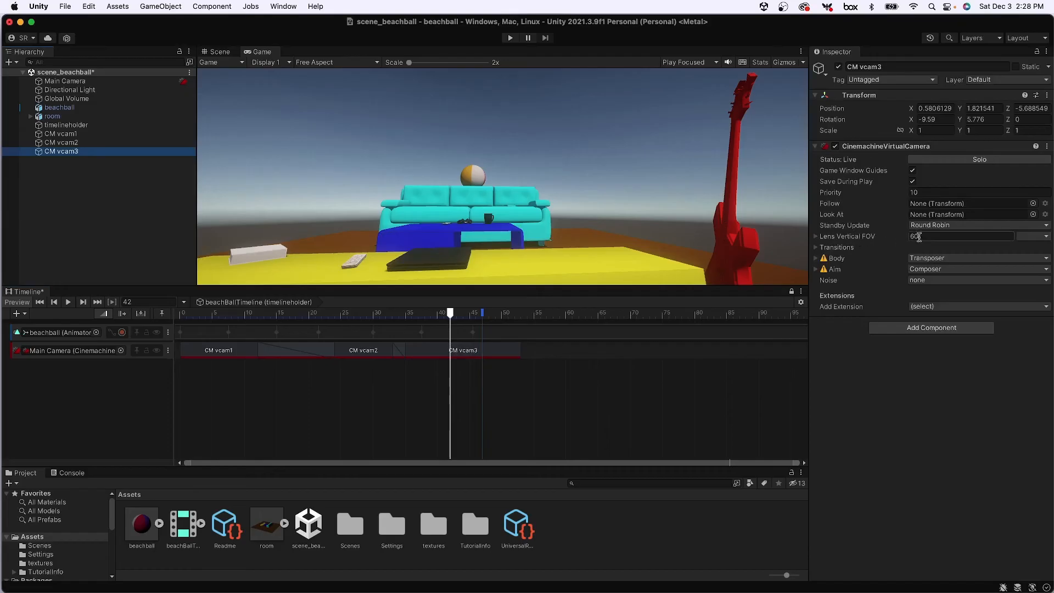
pyautogui.click(933, 237)
pyautogui.write('10')
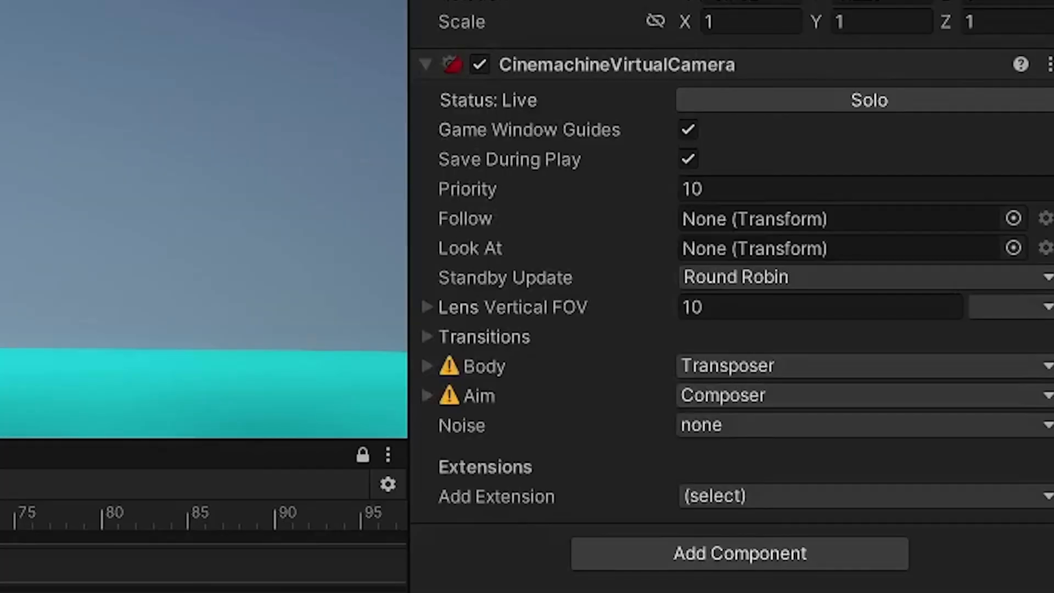
pyautogui.click(744, 305)
pyautogui.write('30')
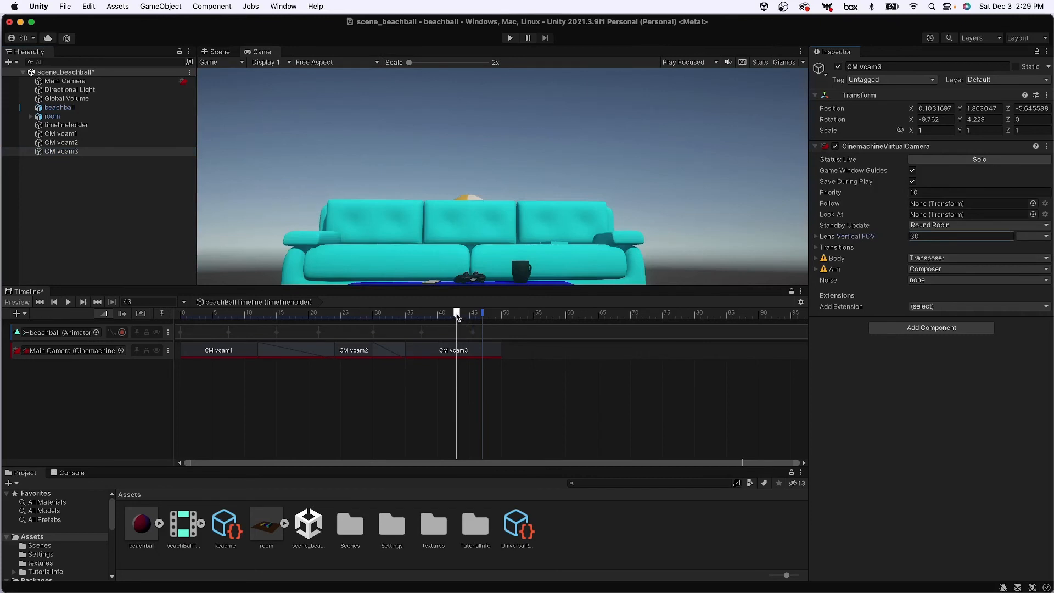
pyautogui.moveTo(456, 315); pyautogui.dragTo(477, 345)
pyautogui.moveTo(477, 346); pyautogui.dragTo(470, 347)
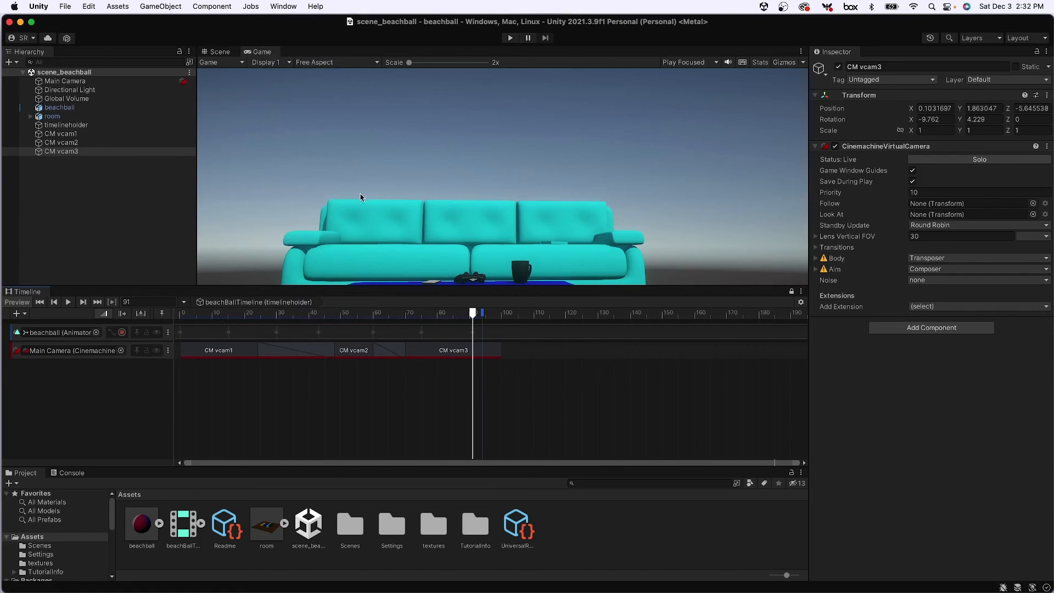
# - Search the Unity Registry packages for "record" and install the Recorder package
pyautogui.moveTo(472, 317); pyautogui.dragTo(405, 314)
pyautogui.click(280, 6)
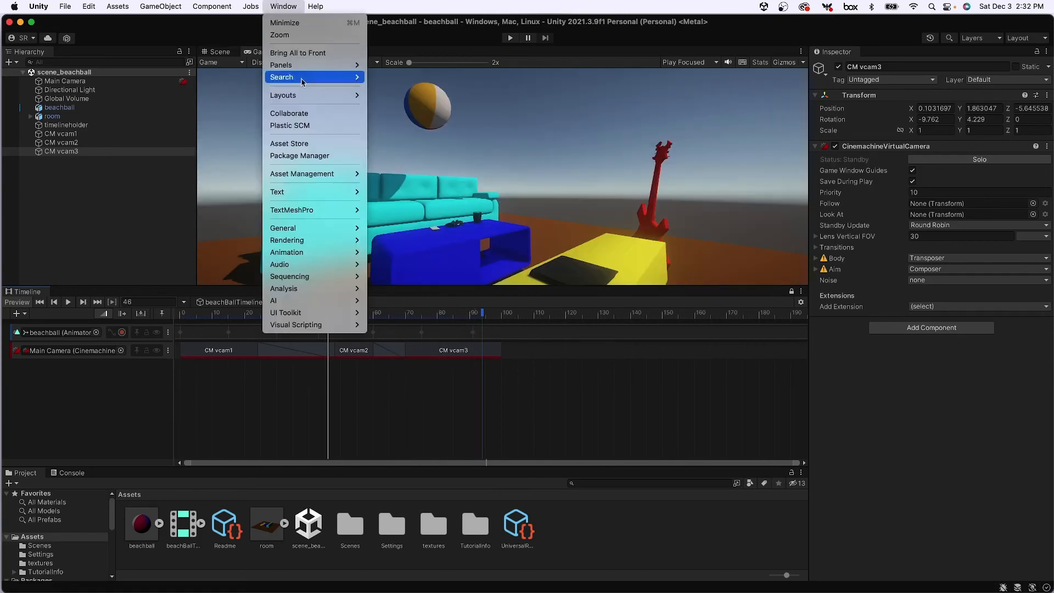
pyautogui.click(315, 155)
pyautogui.click(305, 141)
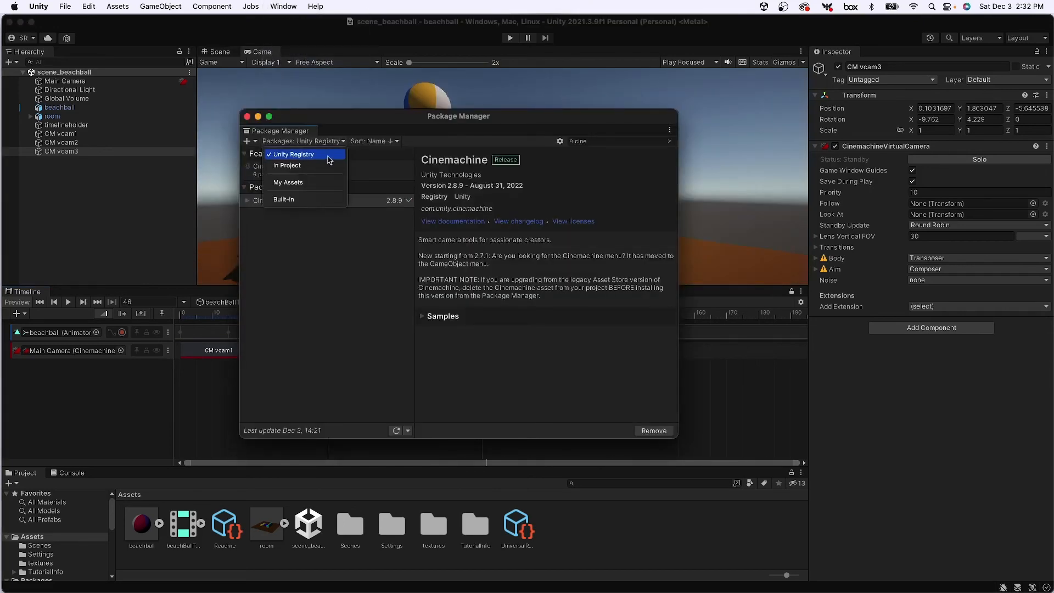
pyautogui.click(400, 118)
pyautogui.click(626, 141)
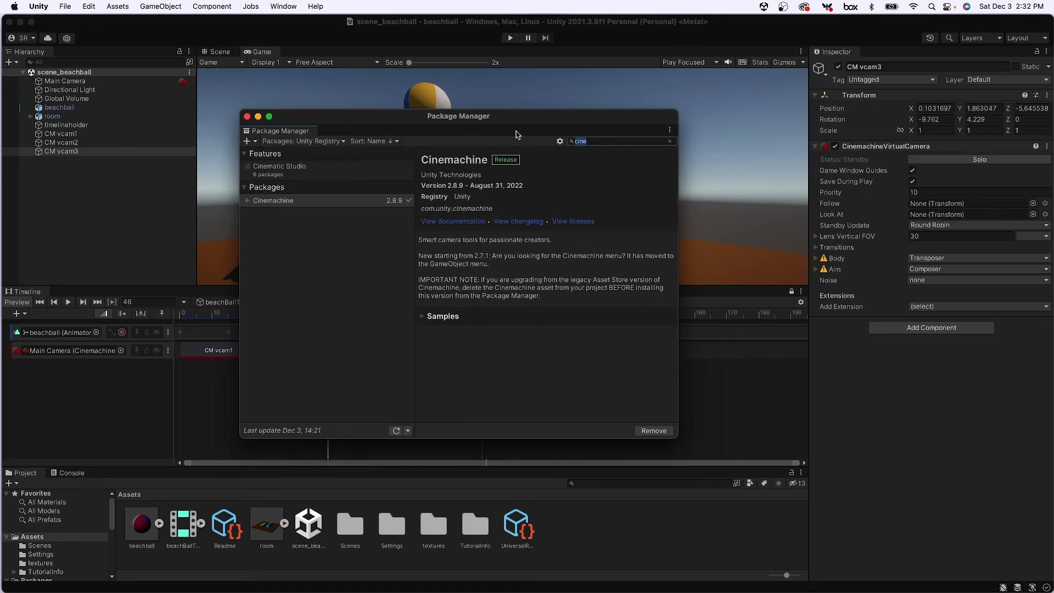
pyautogui.write('recor')
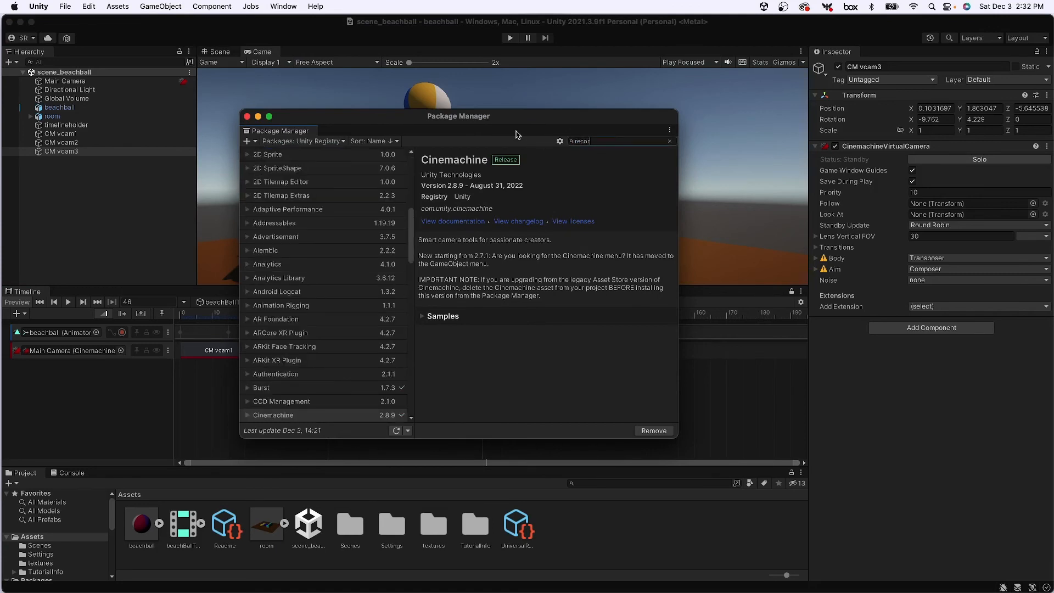
pyautogui.write('d')
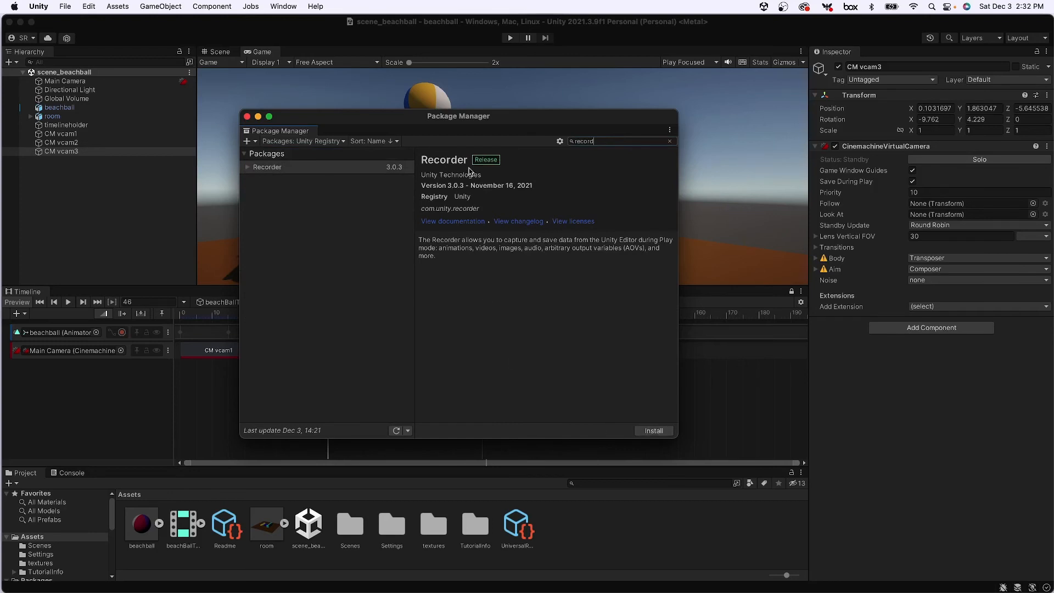
pyautogui.click(656, 431)
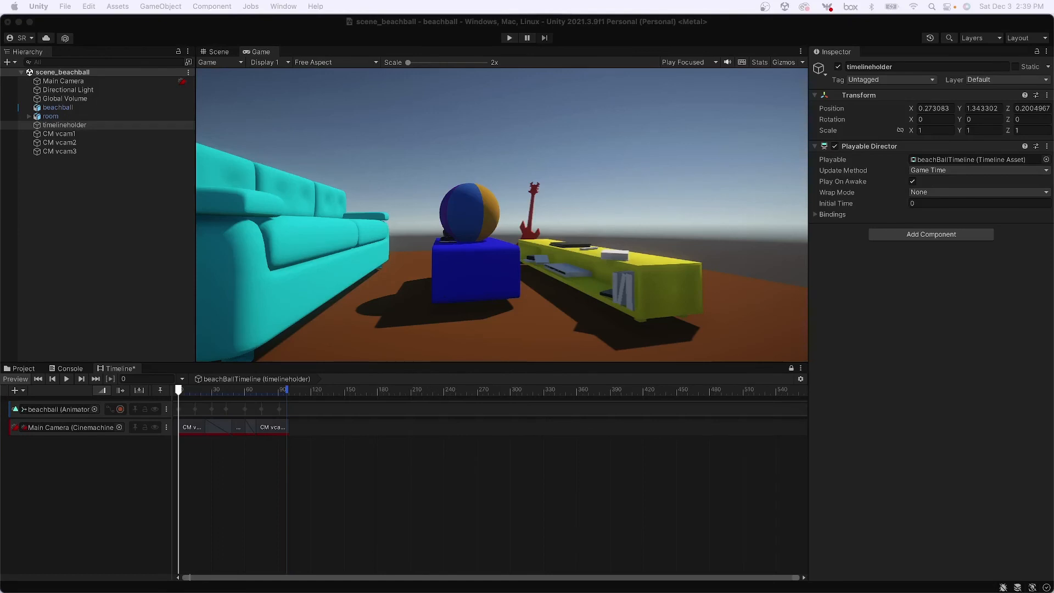
# - Open the Recorder window and add an Image Sequence recorder
pyautogui.moveTo(180, 391); pyautogui.dragTo(241, 395)
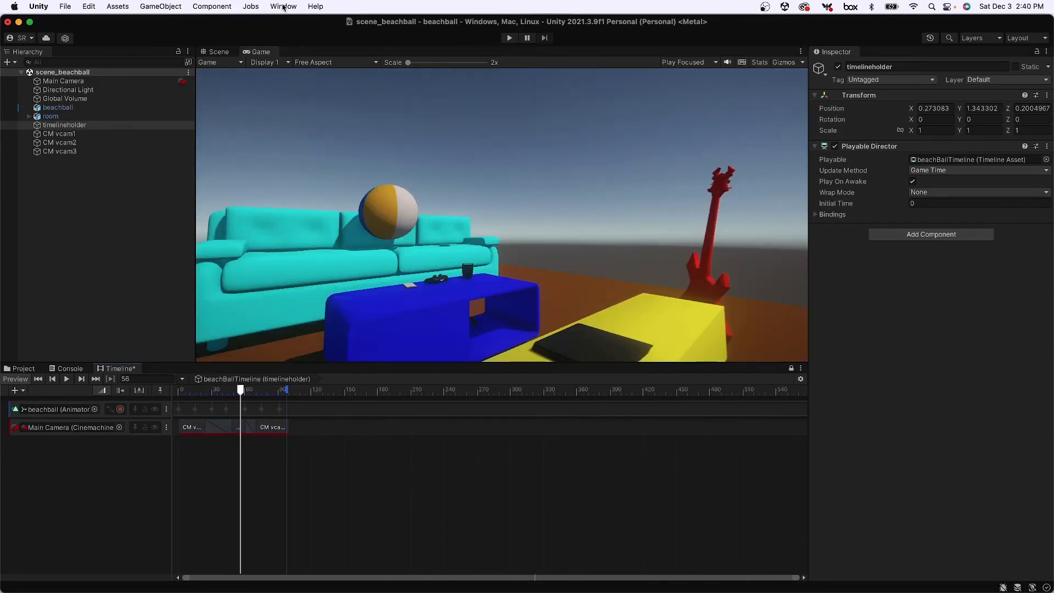
pyautogui.click(283, 6)
pyautogui.moveTo(302, 230)
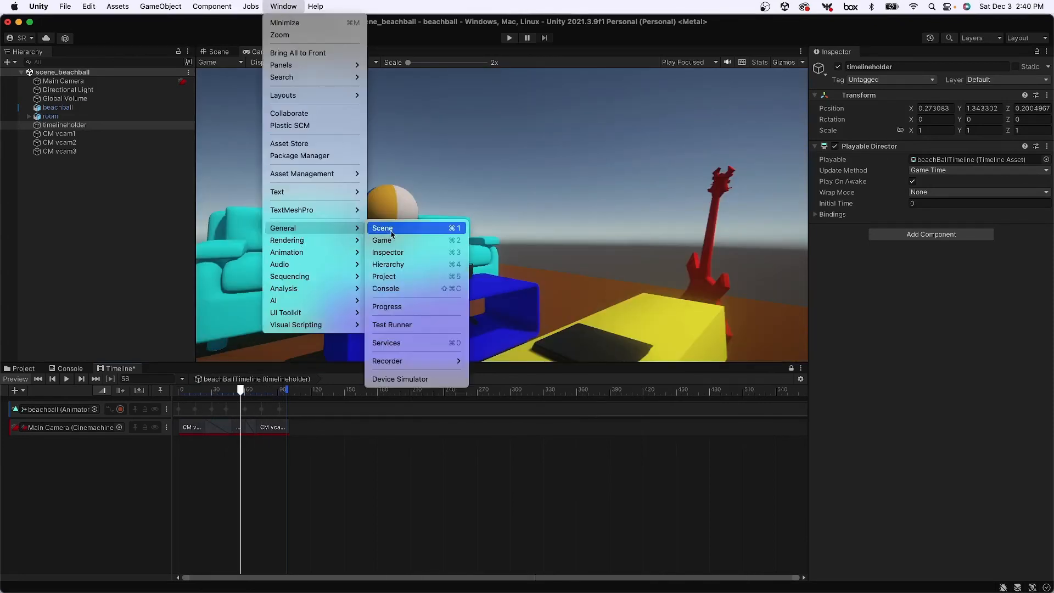
pyautogui.moveTo(409, 361)
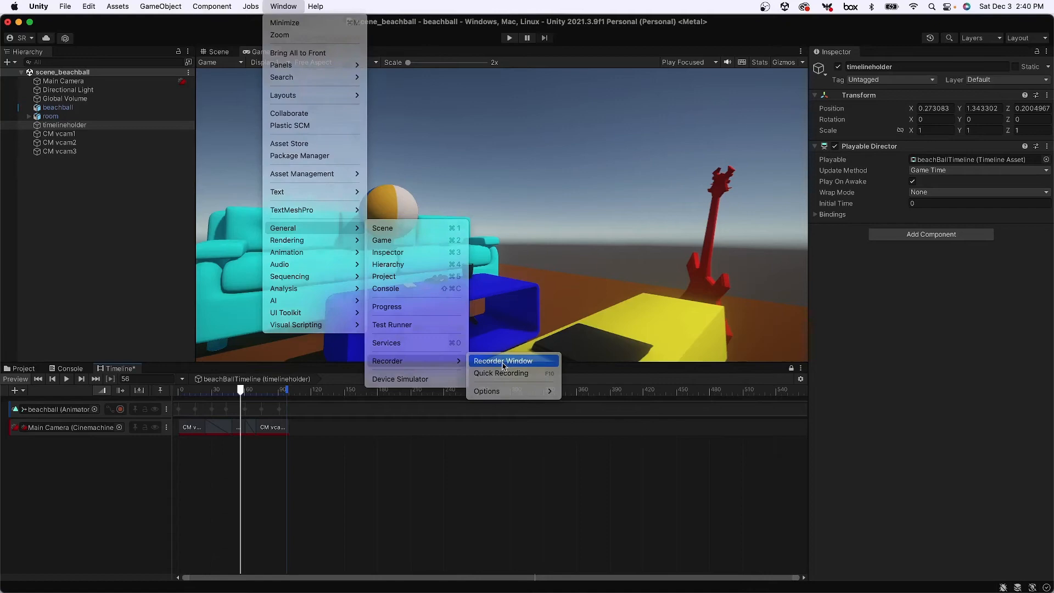
pyautogui.click(681, 401)
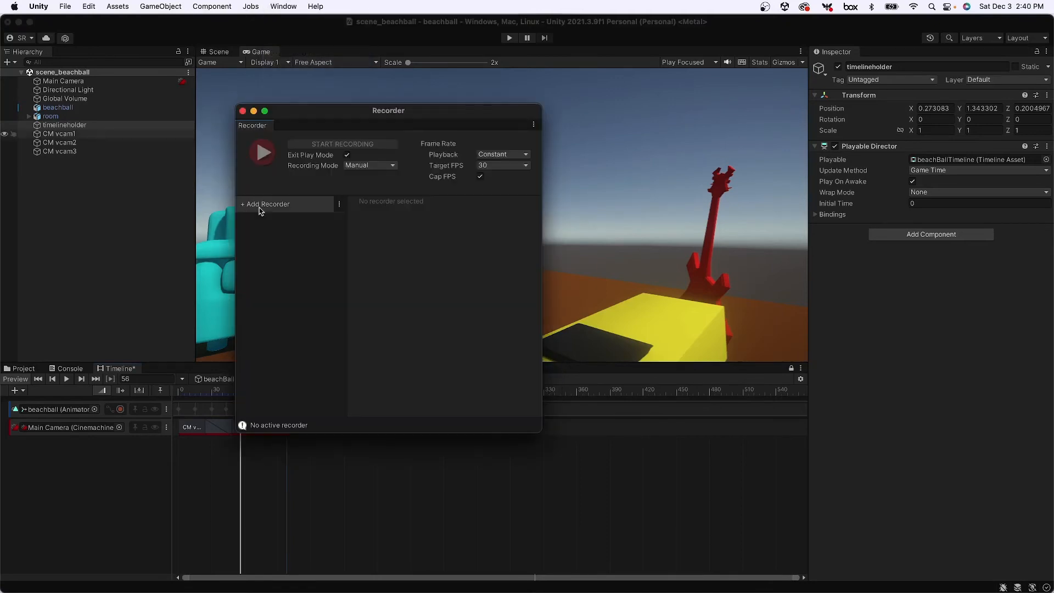
pyautogui.click(262, 209)
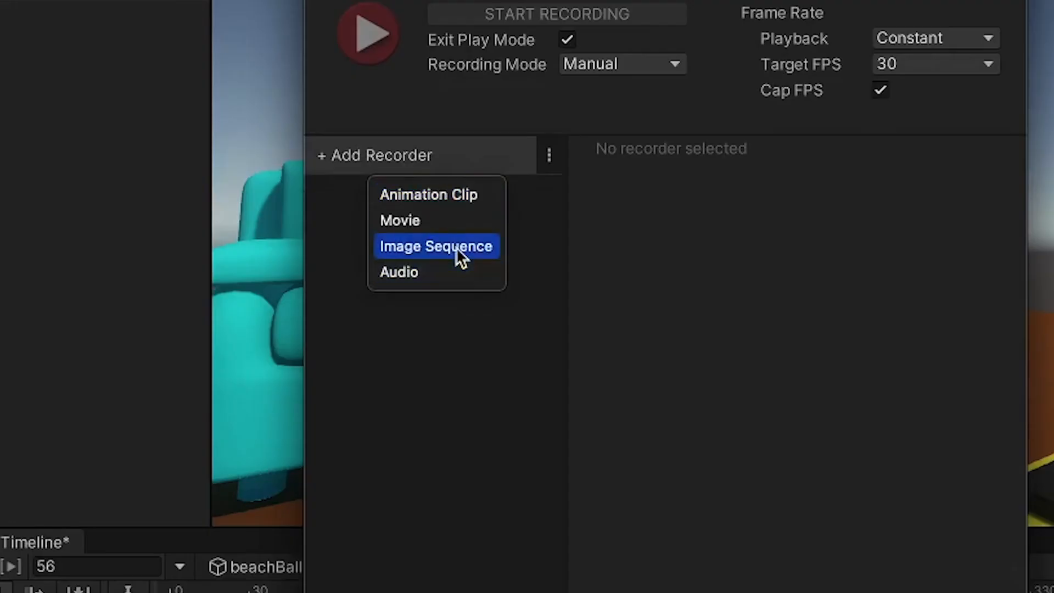
pyautogui.click(456, 249)
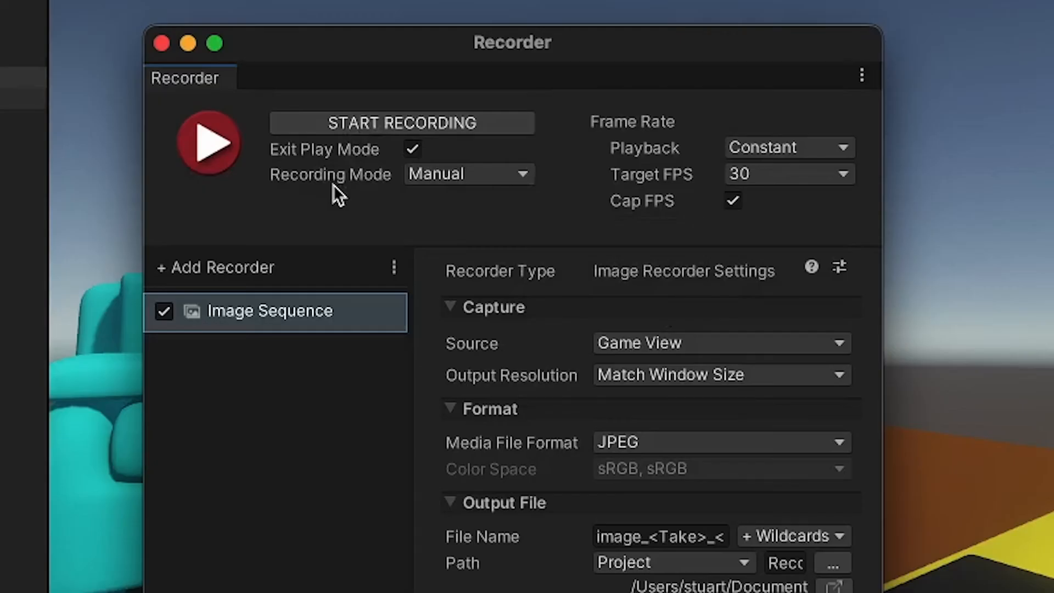
# - Set the recording mode to Frame Interval starting at frame 0, enter the end frame, and set the target frame rate to 60 FPS
pyautogui.click(456, 177)
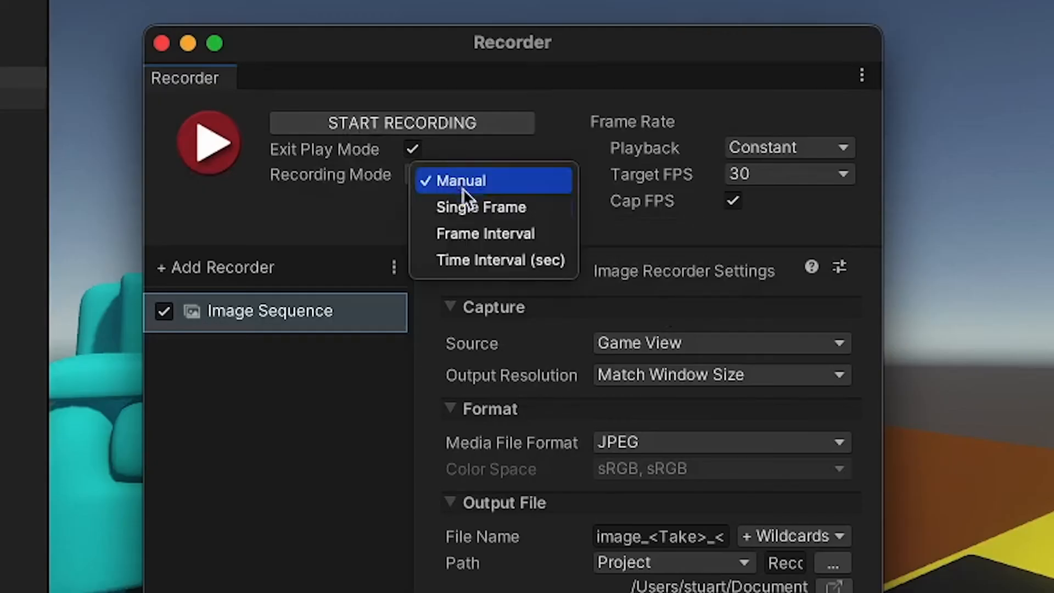
pyautogui.click(472, 235)
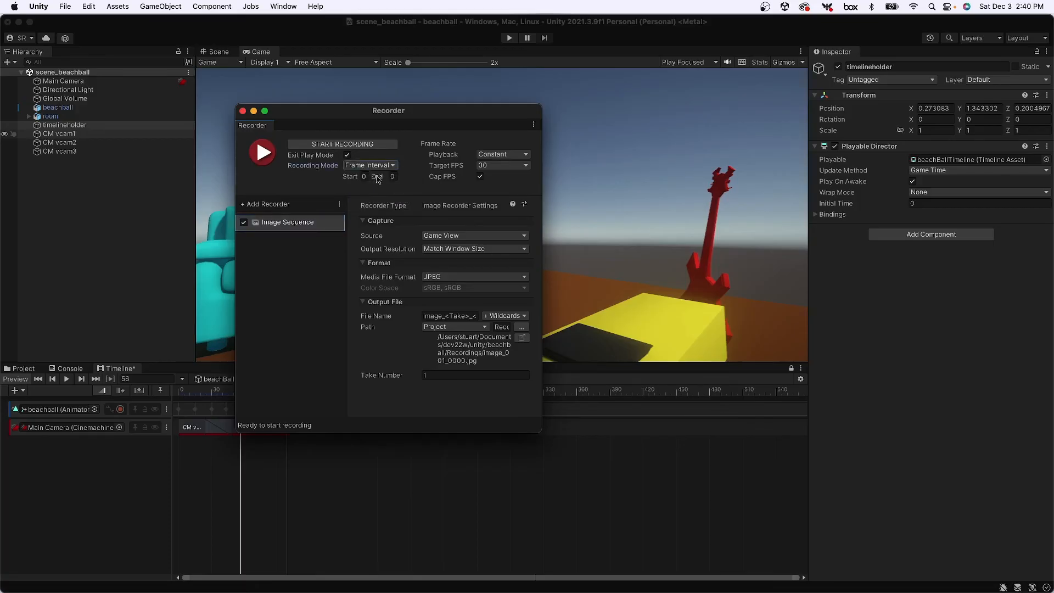
pyautogui.click(390, 175)
pyautogui.press('Return')
pyautogui.click(490, 166)
pyautogui.click(501, 166)
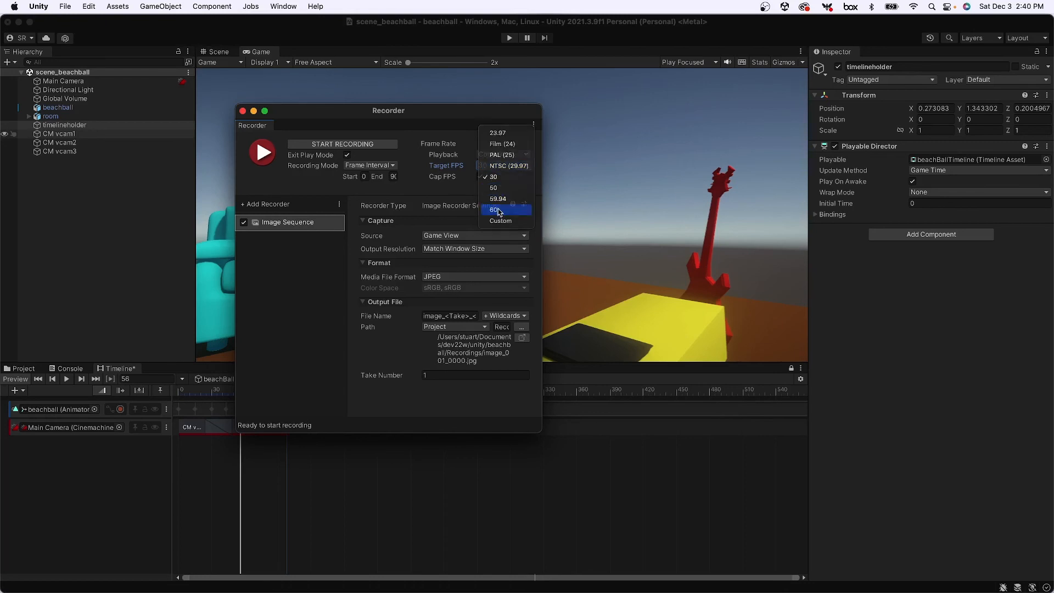
pyautogui.click(499, 211)
pyautogui.moveTo(401, 111); pyautogui.dragTo(413, 128)
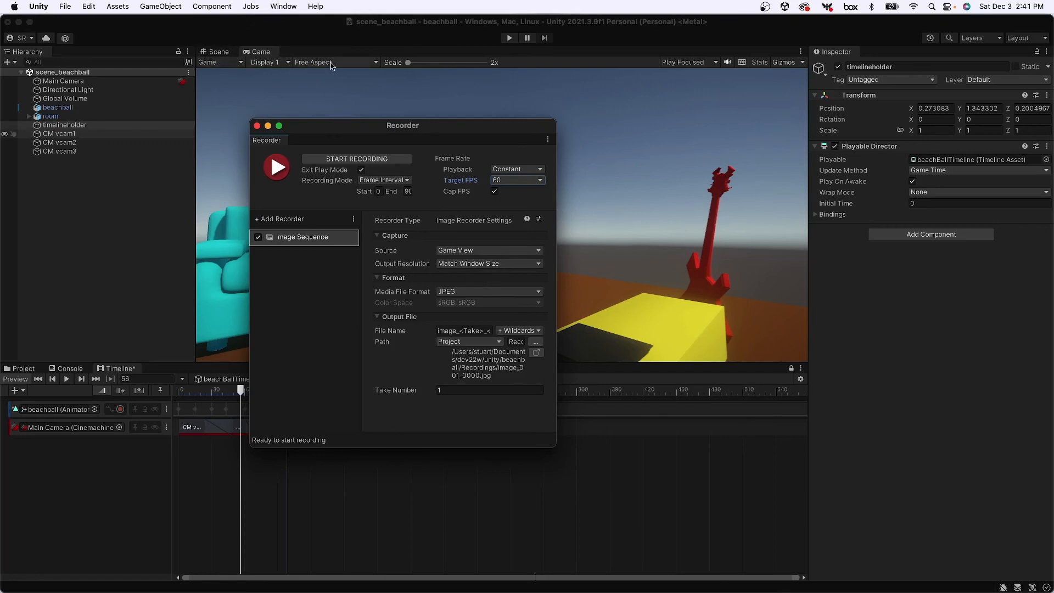
# - Keep the recorder's output resolution at Match Window Size and set the Game view to Full HD (1920x1080)
pyautogui.click(476, 265)
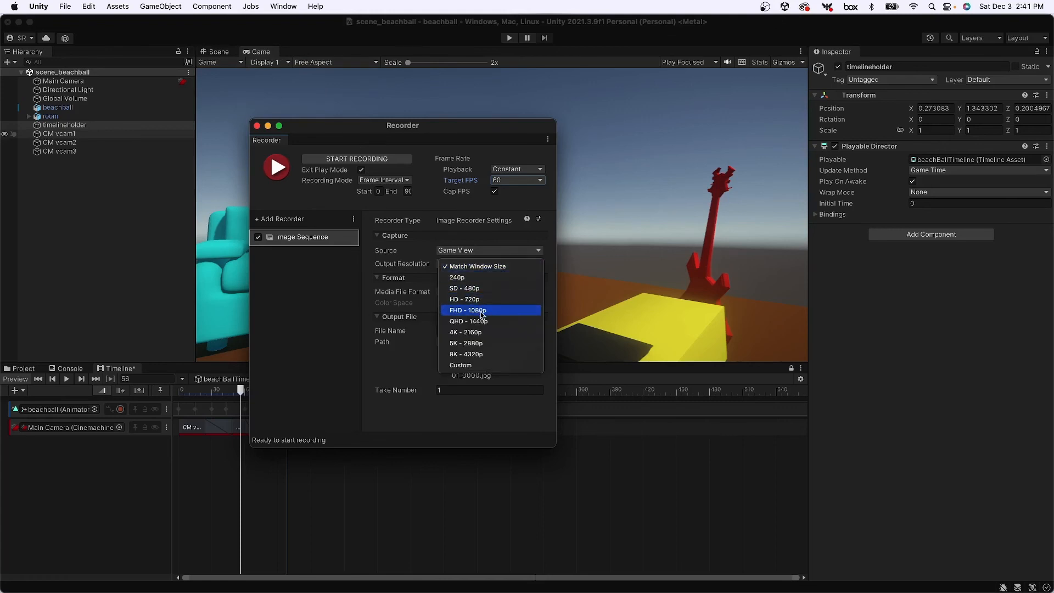
pyautogui.click(478, 266)
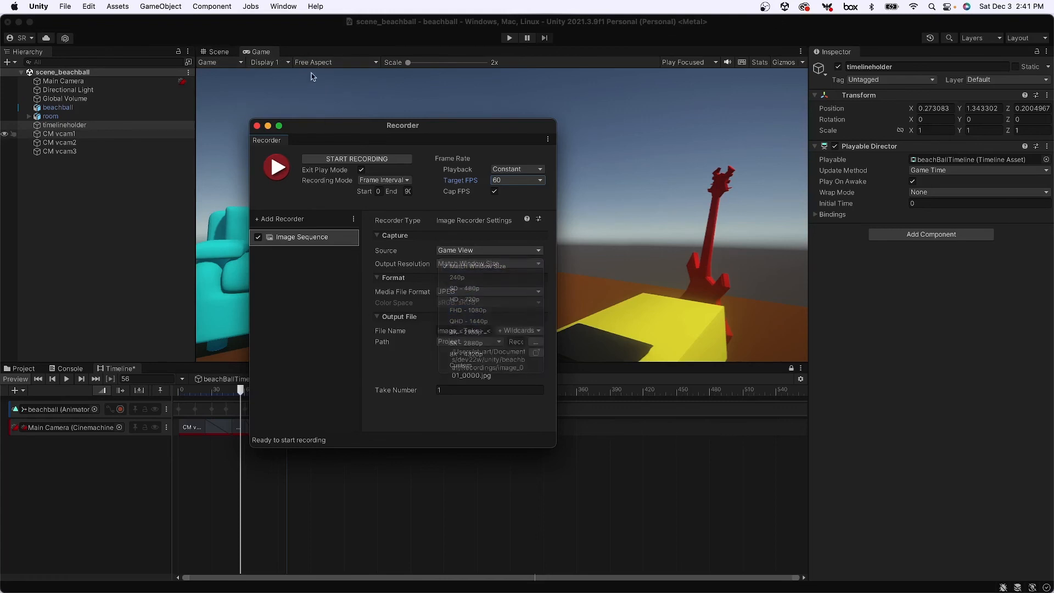
pyautogui.click(348, 65)
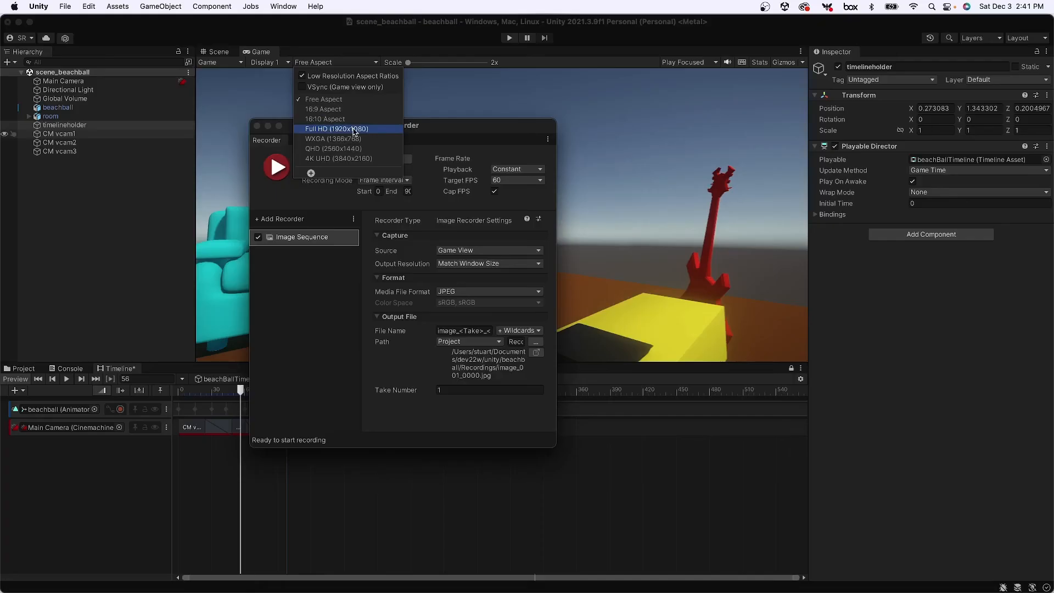
pyautogui.click(353, 129)
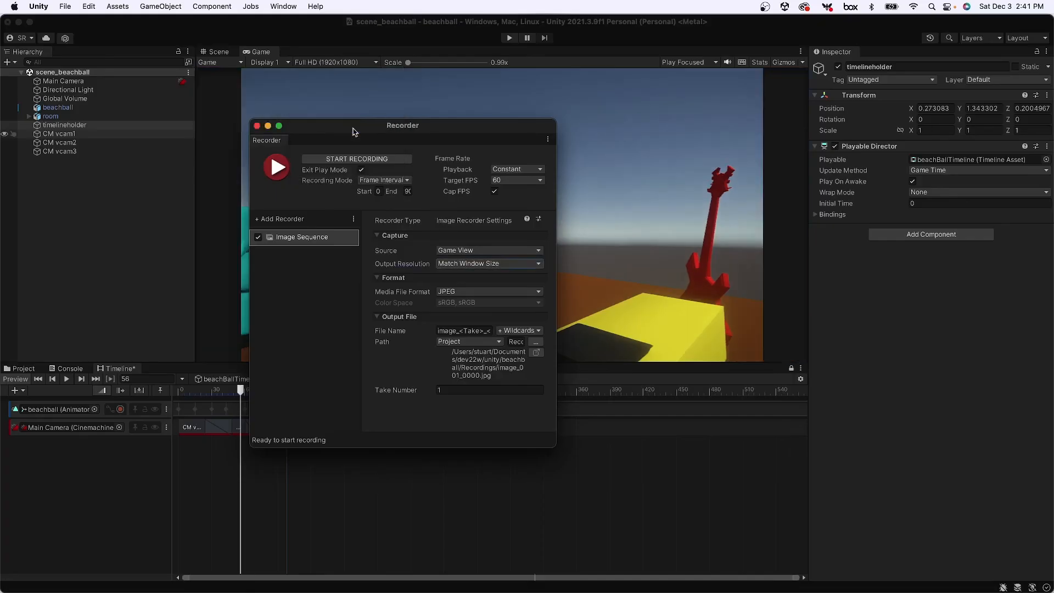
# - Set the image sequence's media file format to PNG and change its file name prefix to "bb_"
pyautogui.moveTo(358, 129); pyautogui.dragTo(413, 170)
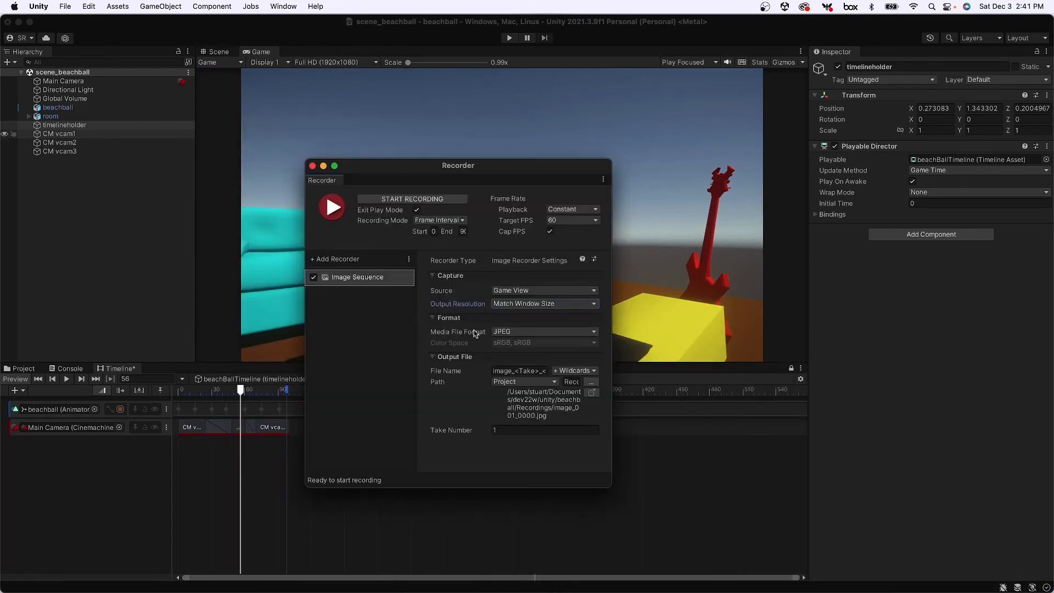
pyautogui.click(518, 332)
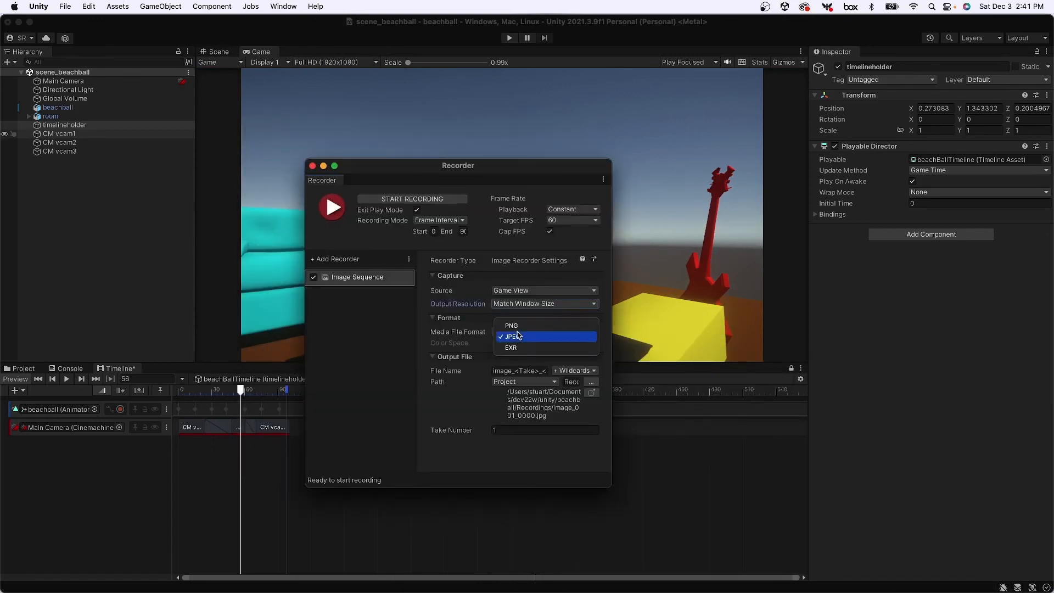
pyautogui.click(518, 329)
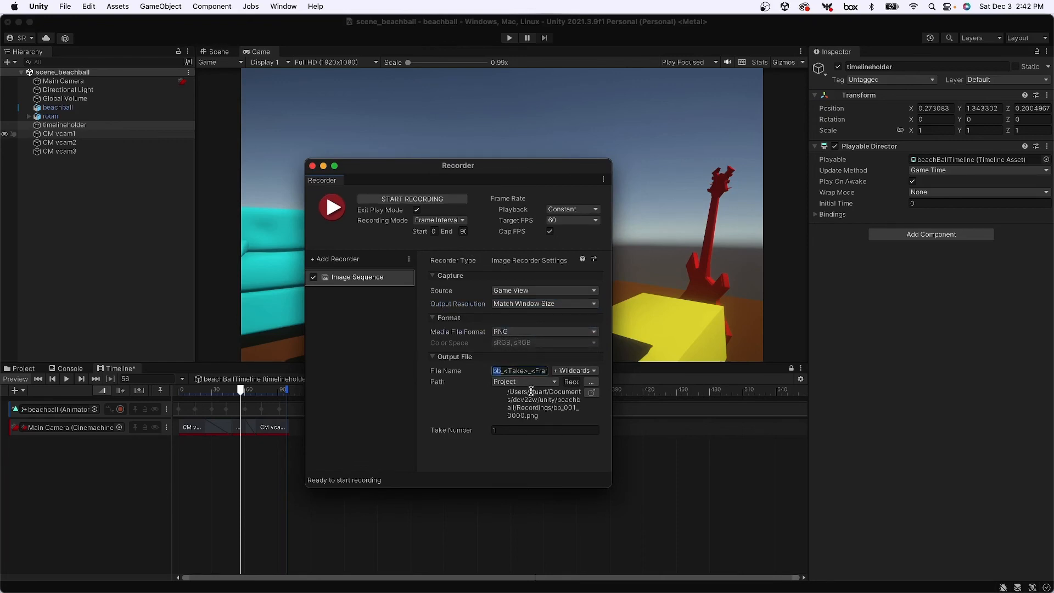
# - Set the recorder's output location to the brecording folder inside dev22w and start recording the image sequence
pyautogui.click(590, 382)
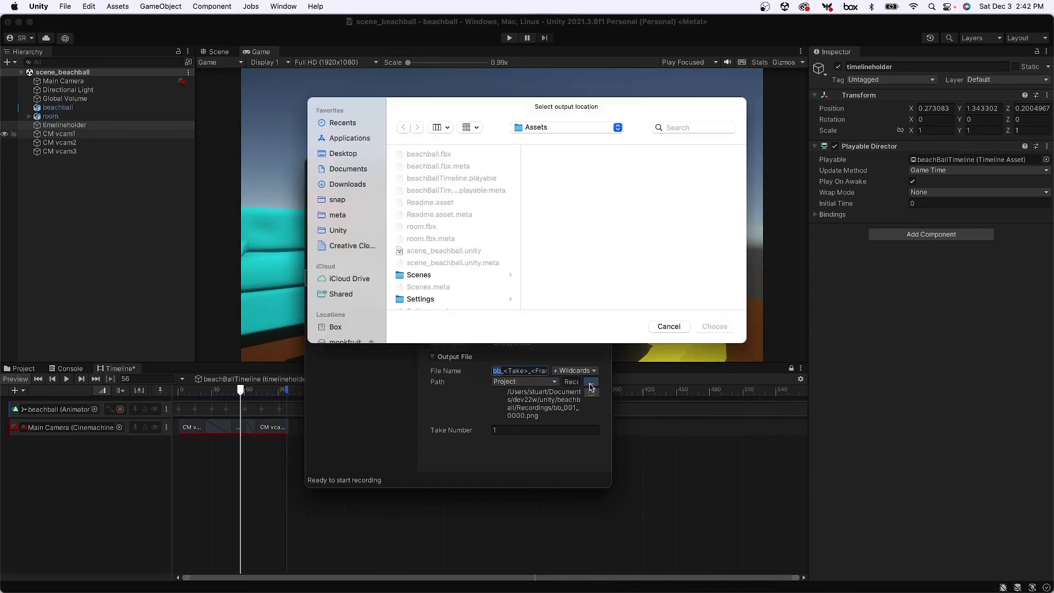
pyautogui.click(557, 128)
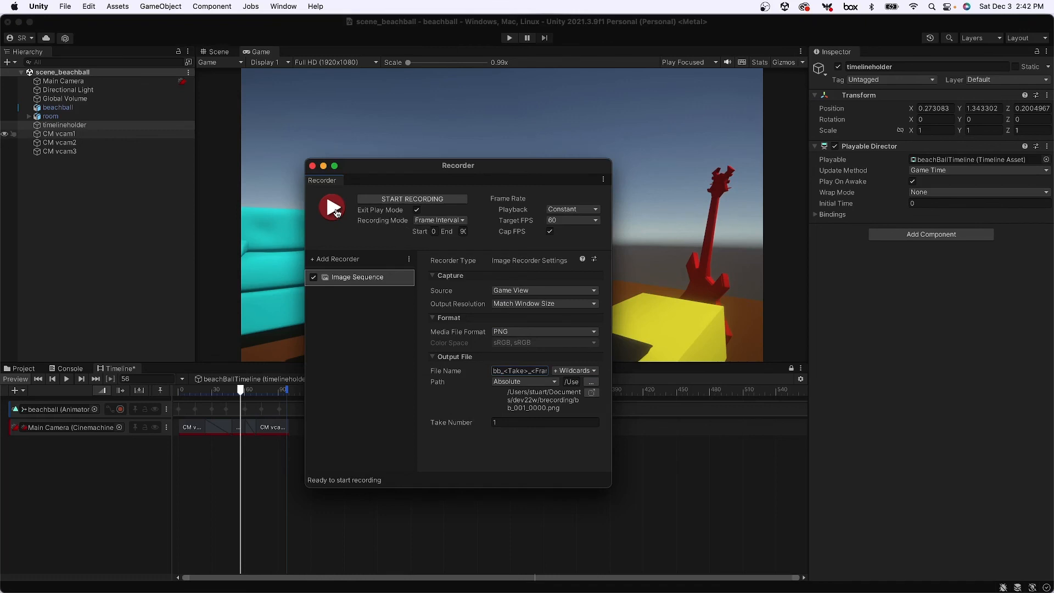
pyautogui.click(336, 211)
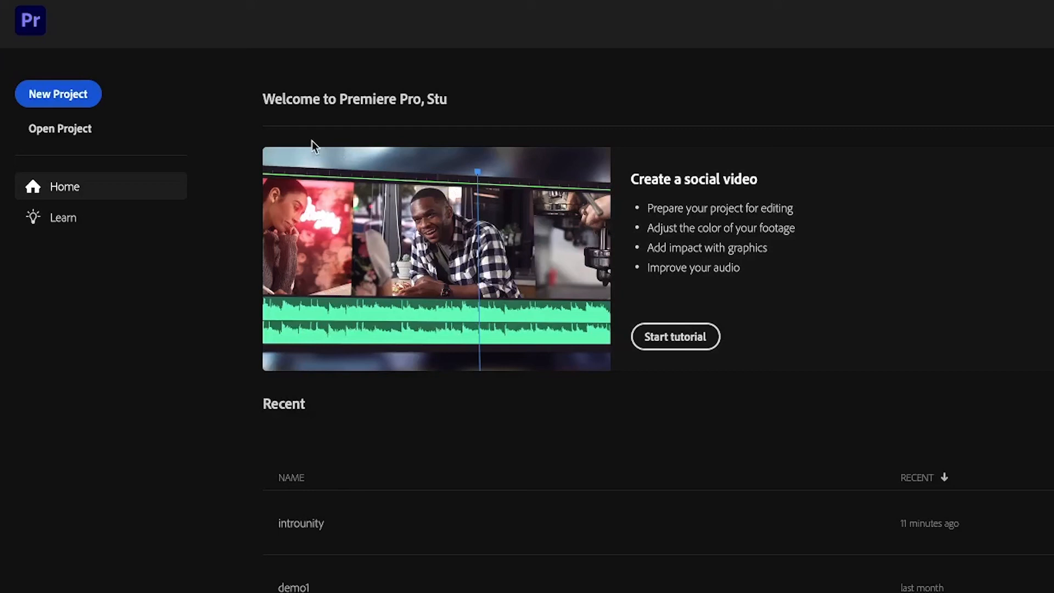
# - Switch to Premiere Pro and create a new project named "recording" without selecting any media
pyautogui.click(88, 96)
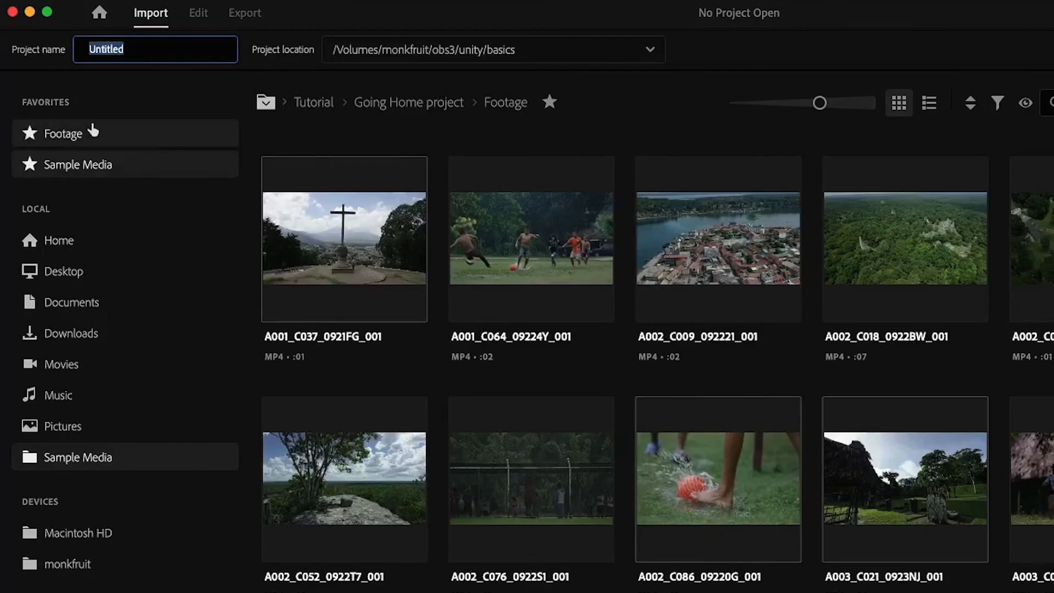
pyautogui.click(144, 52)
pyautogui.press('super+a')
pyautogui.write('recording')
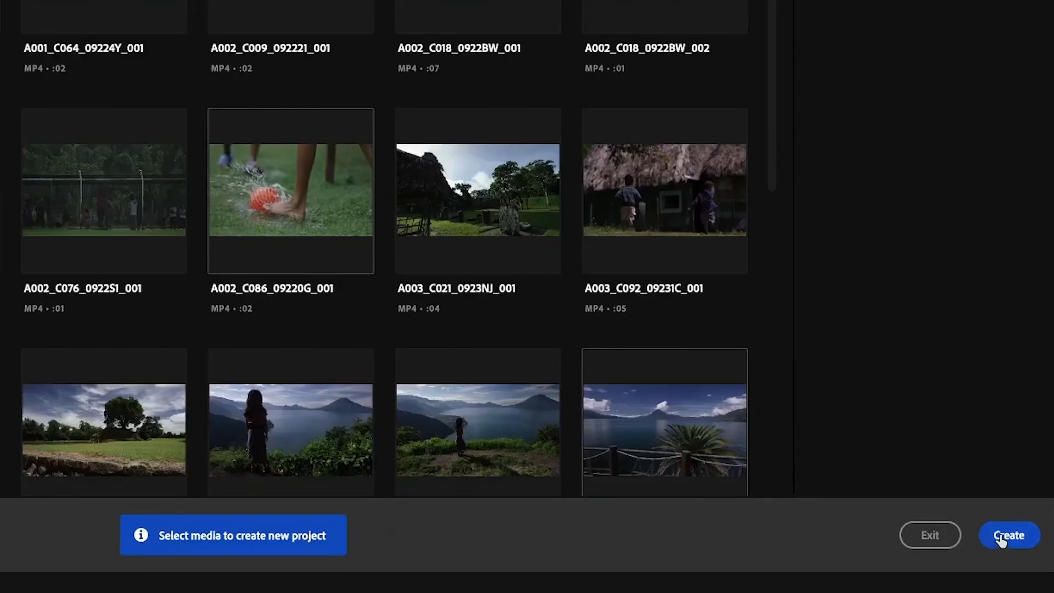
pyautogui.click(1001, 541)
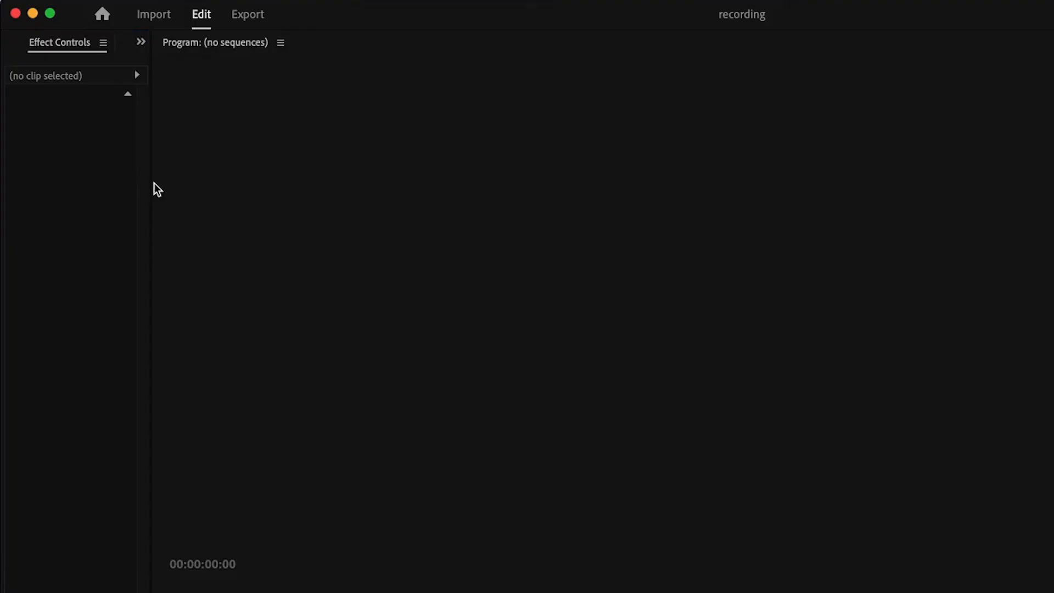
# - Widen the source panel area and import bb_001_0000.png from the brecording folder with the Image Sequence option enabled
pyautogui.moveTo(153, 184); pyautogui.dragTo(525, 247)
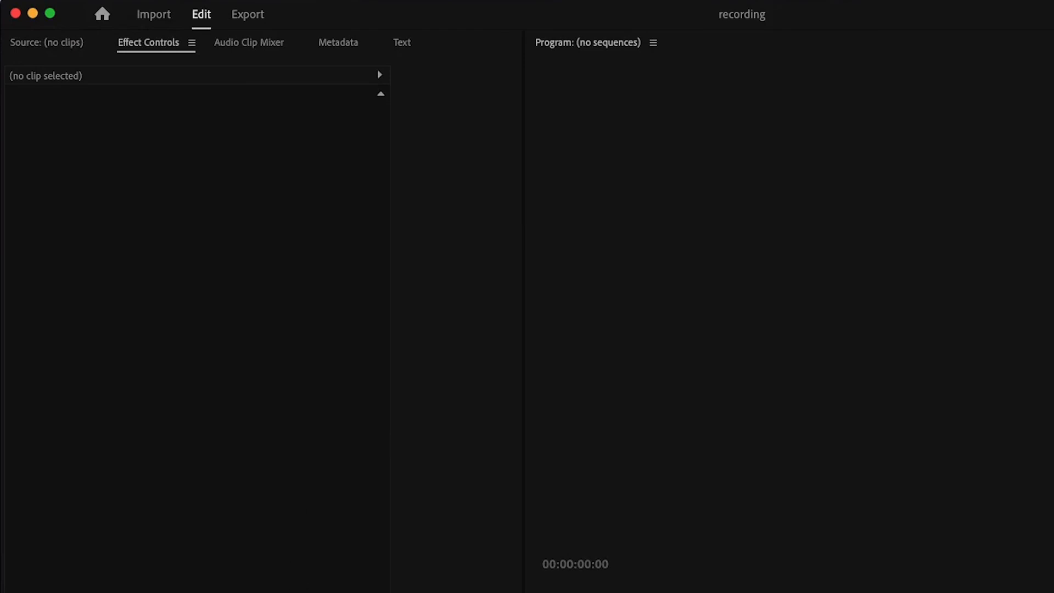
pyautogui.rightClick(214, 466)
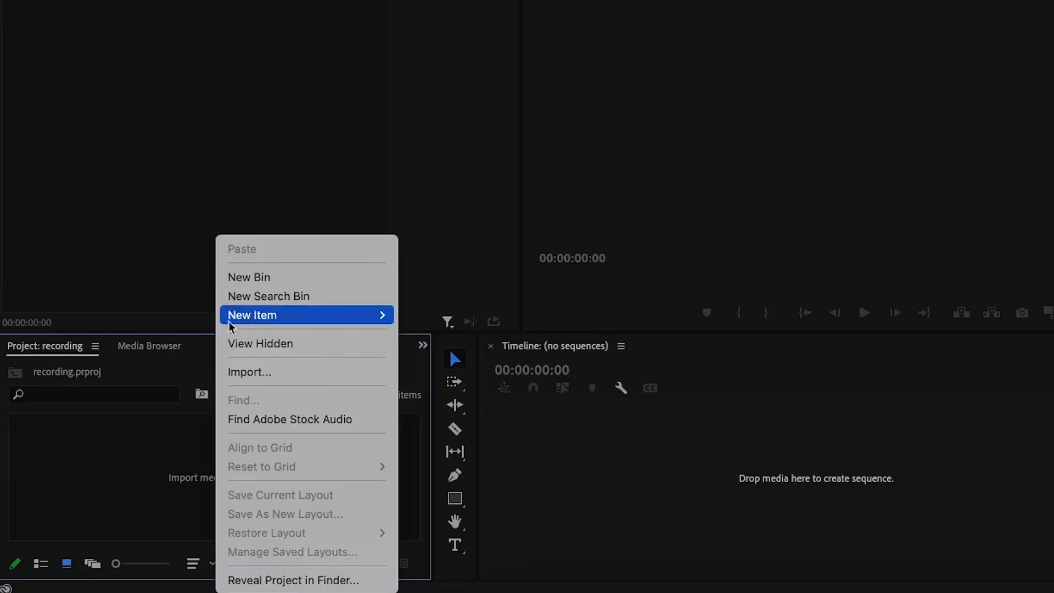
pyautogui.click(237, 372)
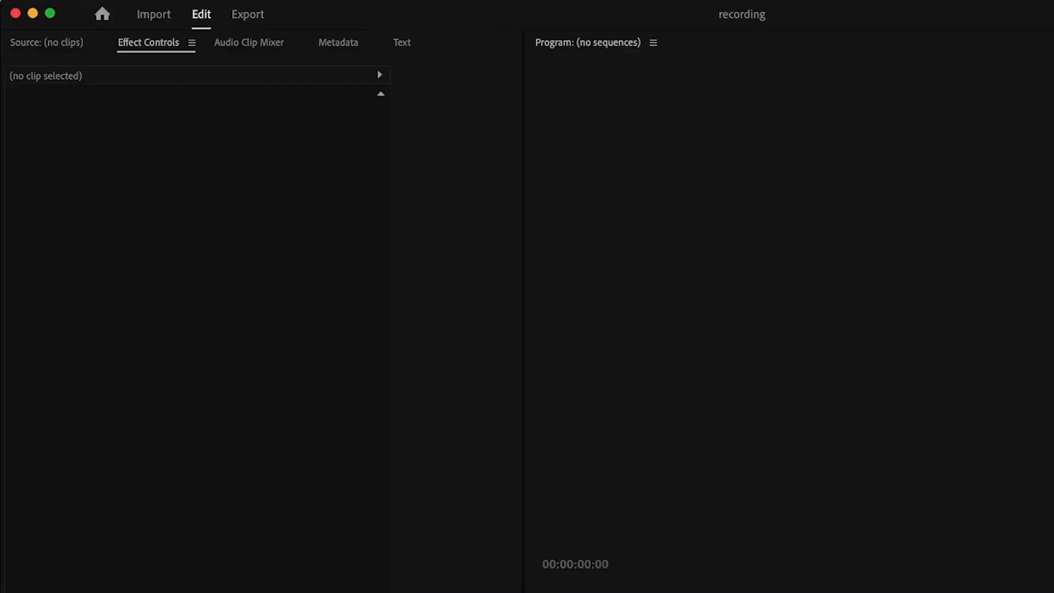
pyautogui.click(668, 198)
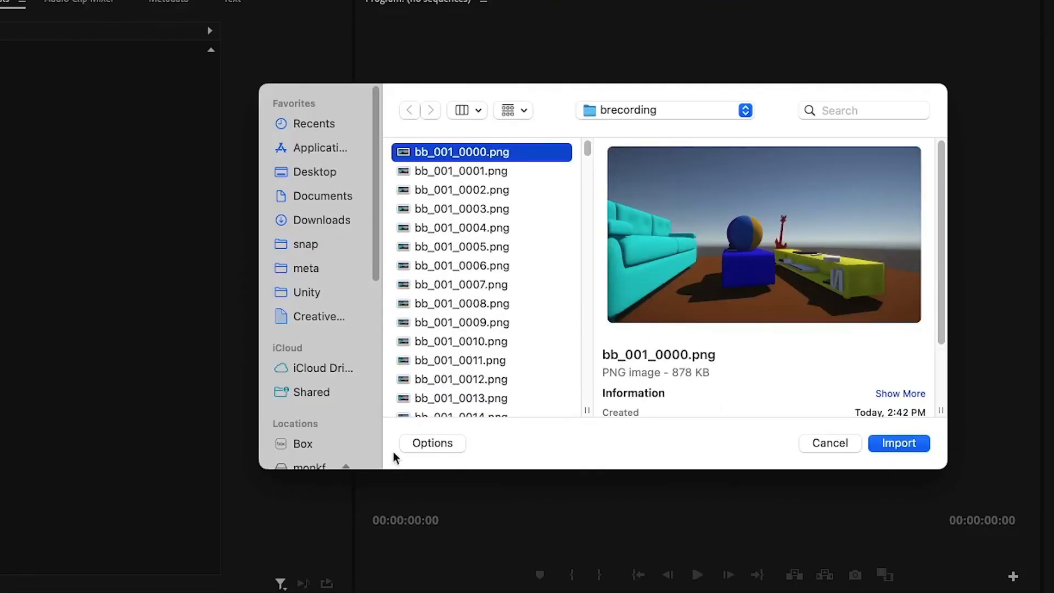
pyautogui.click(430, 444)
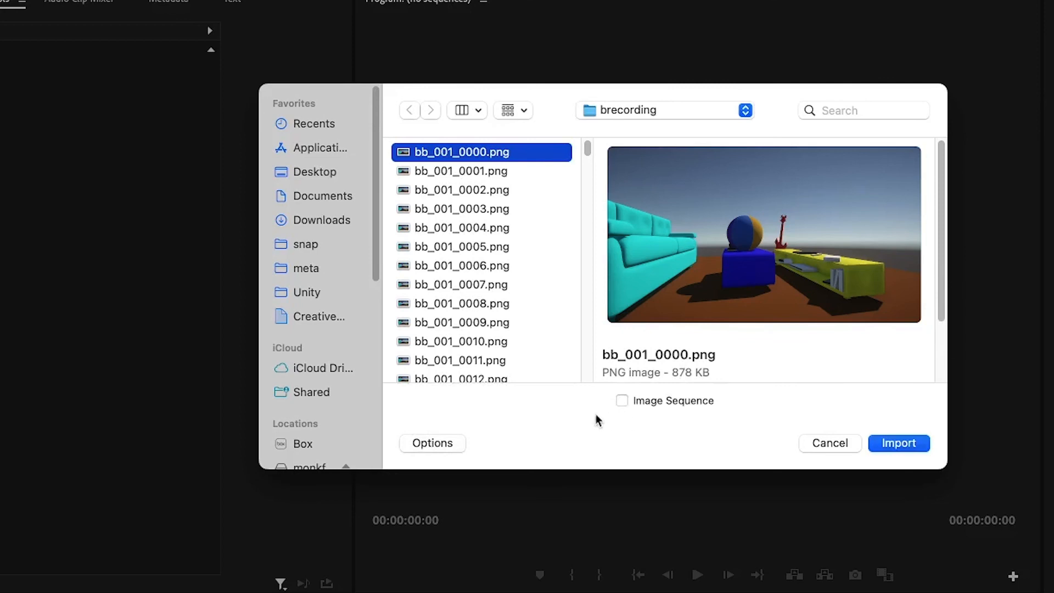
pyautogui.click(622, 402)
pyautogui.click(897, 443)
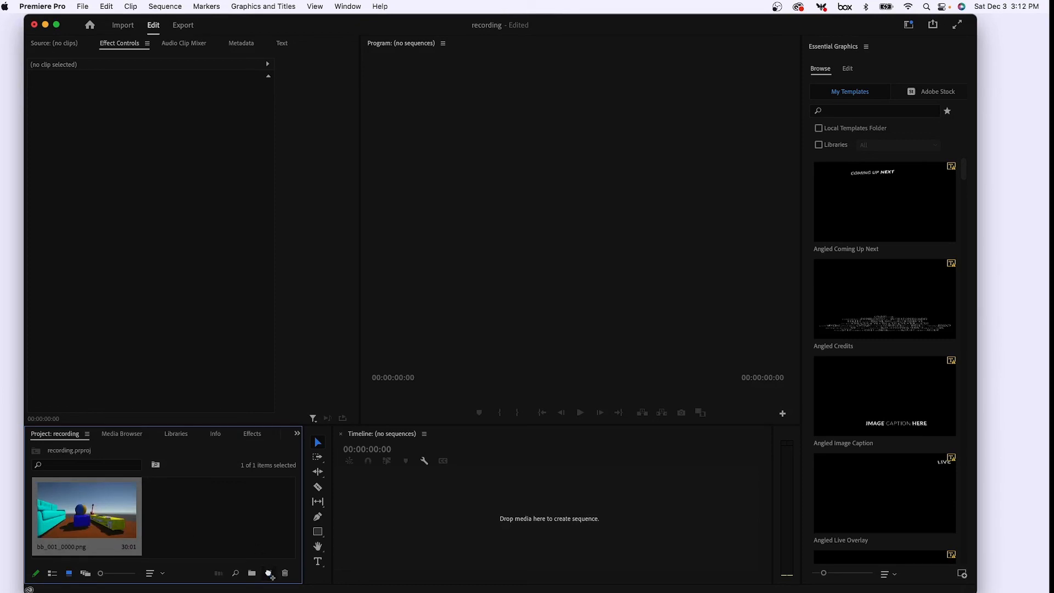
# - Create a sequence from the imported bb_001_0000.png clip, play it, and shorten it to 00:00:03:10
pyautogui.moveTo(269, 573); pyautogui.dragTo(420, 506)
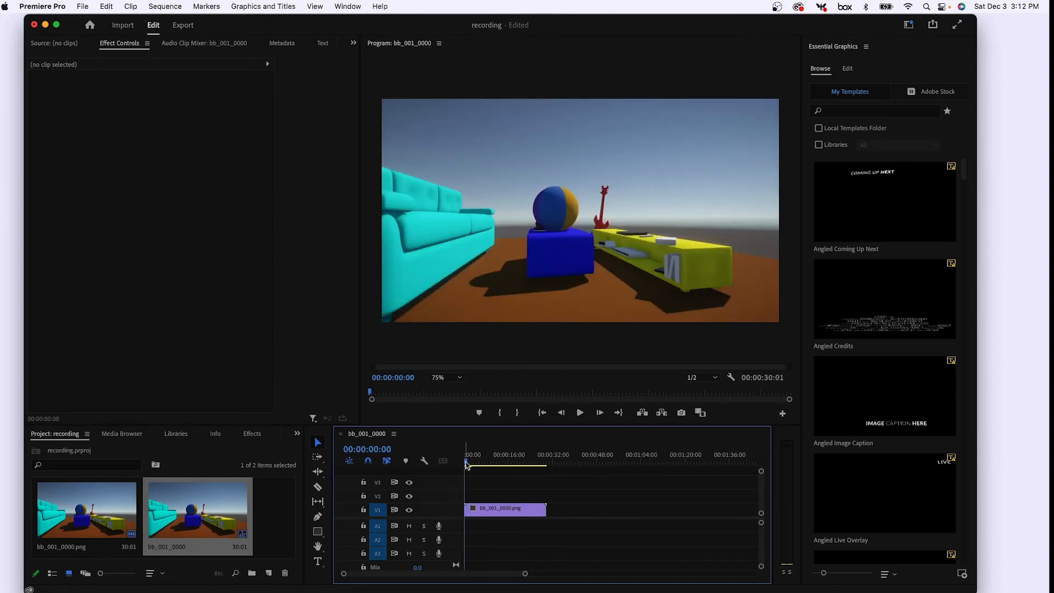
pyautogui.press('space')
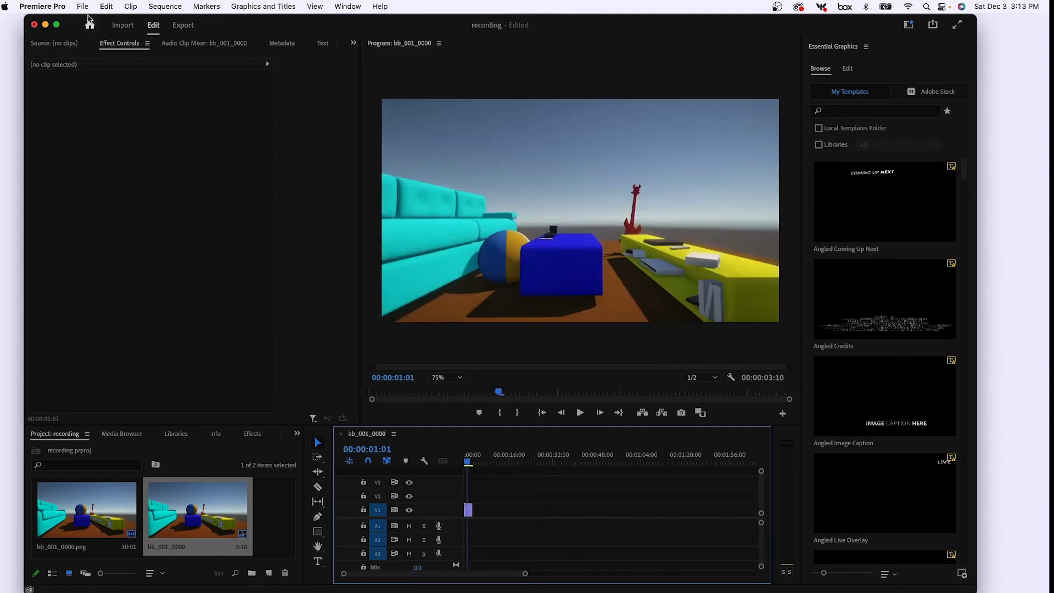
# - Export the sequence as the H.264 media file bb_001_0000.mp4 using the Match Source - Adaptive High Bitrate preset
pyautogui.moveTo(76, 19); pyautogui.dragTo(68, 22)
pyautogui.click(84, 7)
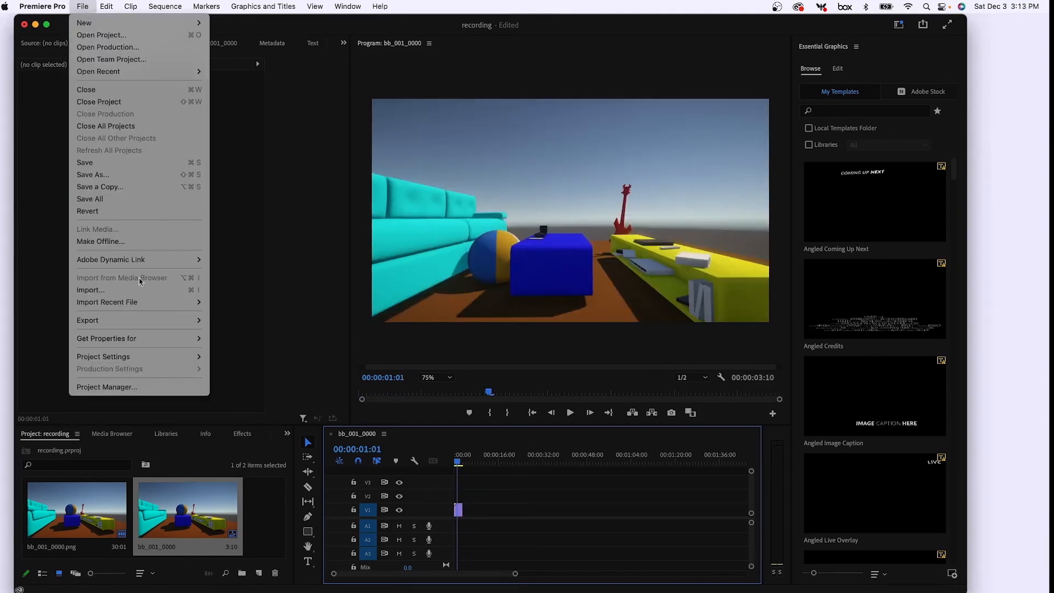
pyautogui.moveTo(131, 320)
pyautogui.click(276, 323)
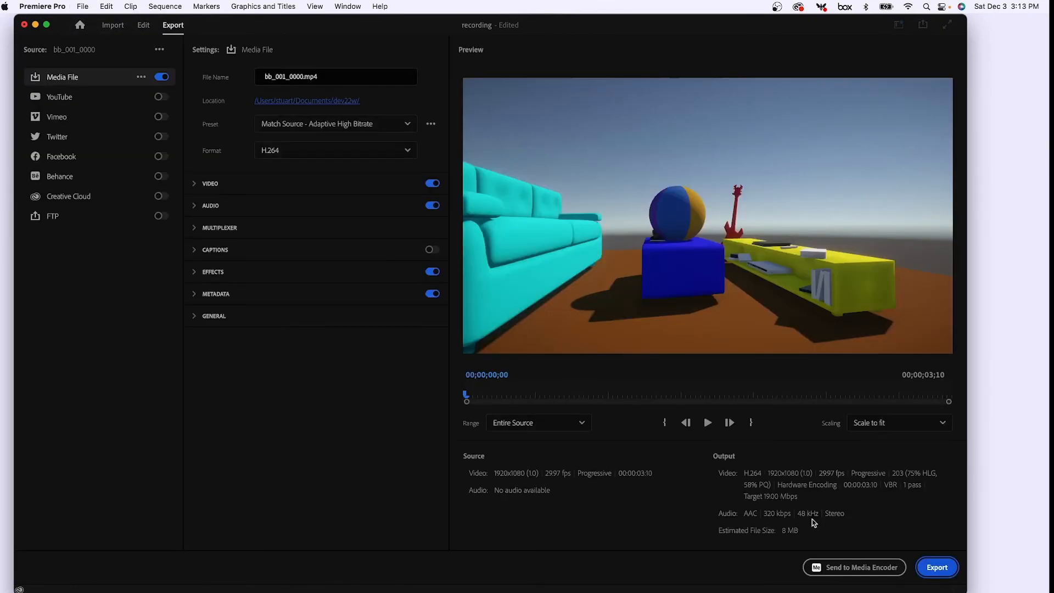
pyautogui.click(936, 568)
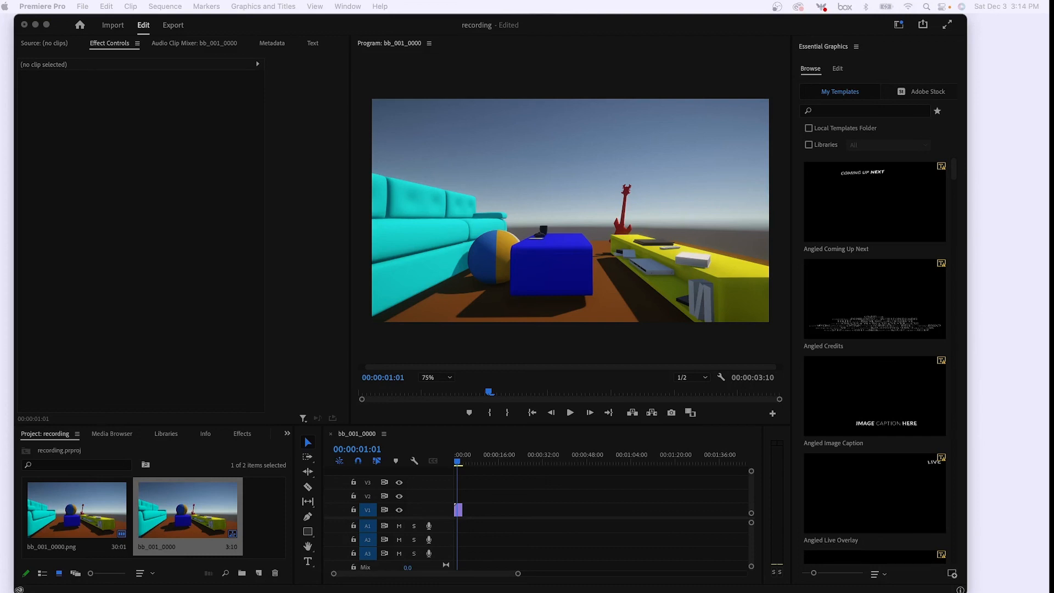
# - Open the exported bb_001_0000.mp4 in QuickTime Player and play it back
pyautogui.moveTo(0, 5); pyautogui.dragTo(221, 40)
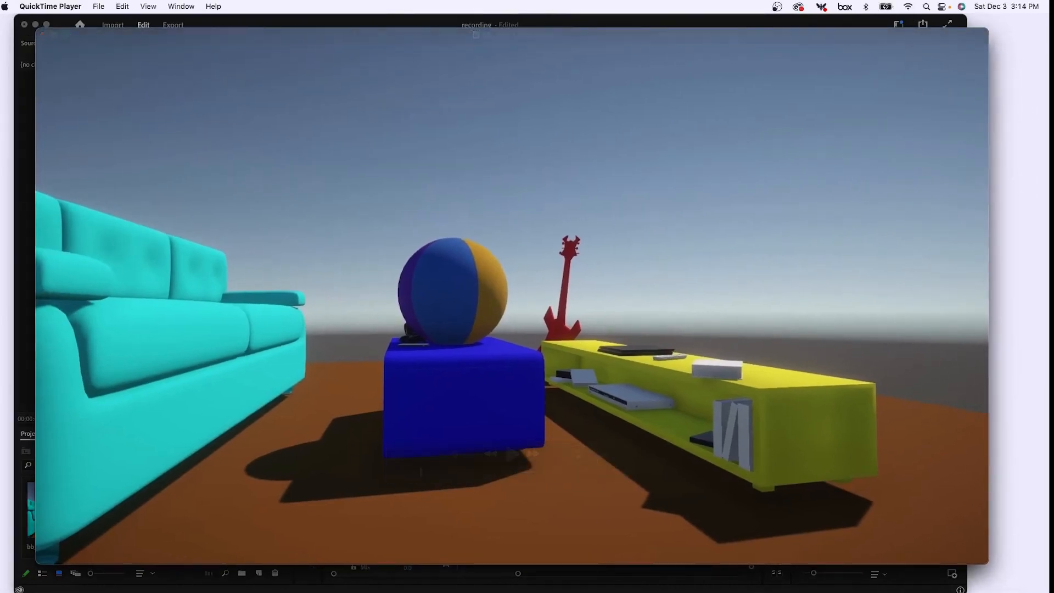
pyautogui.moveTo(451, 407); pyautogui.dragTo(426, 408)
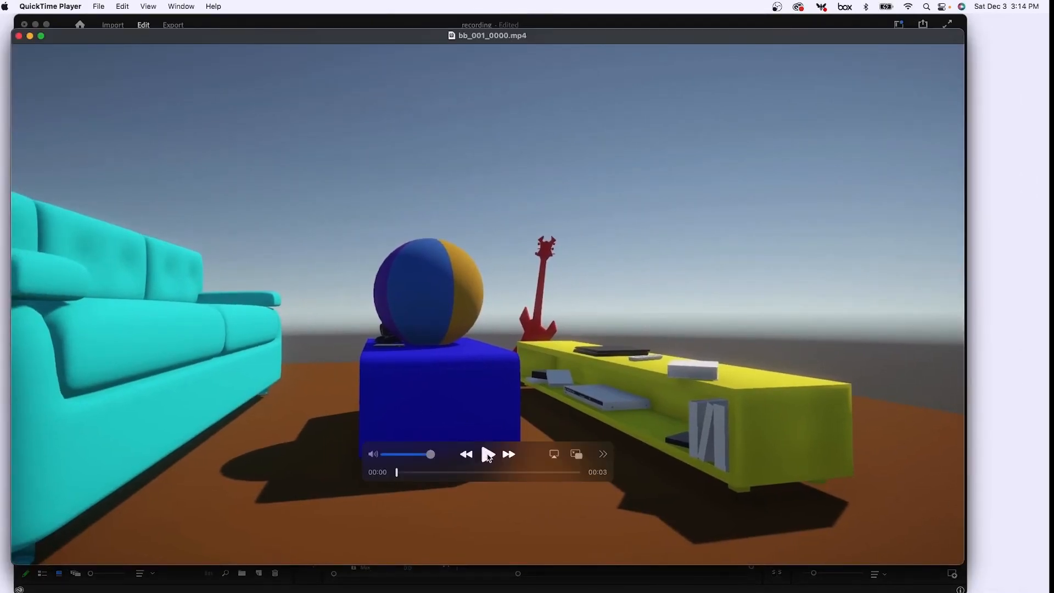
pyautogui.click(488, 454)
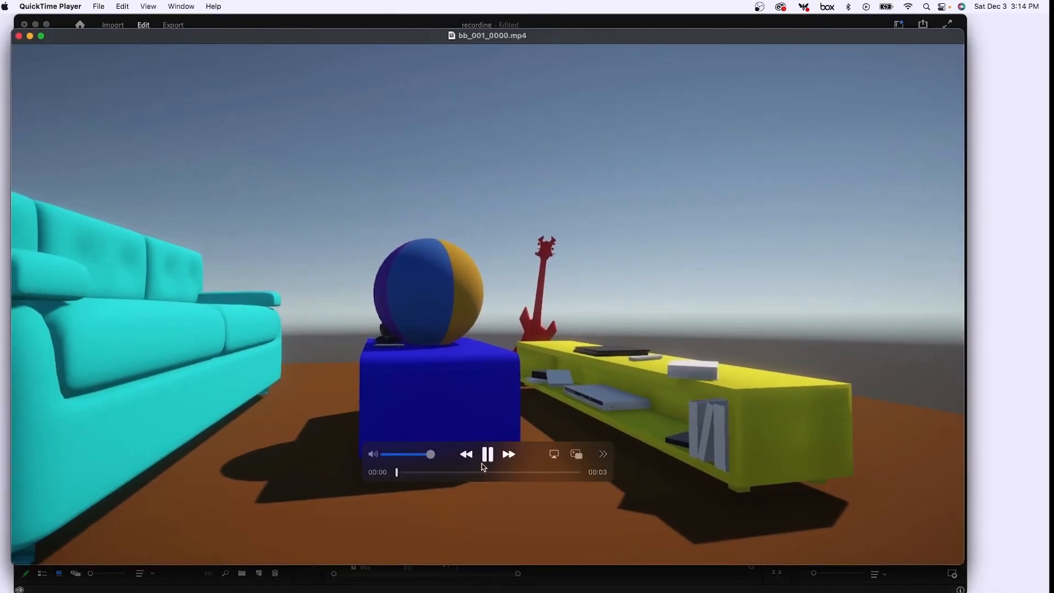